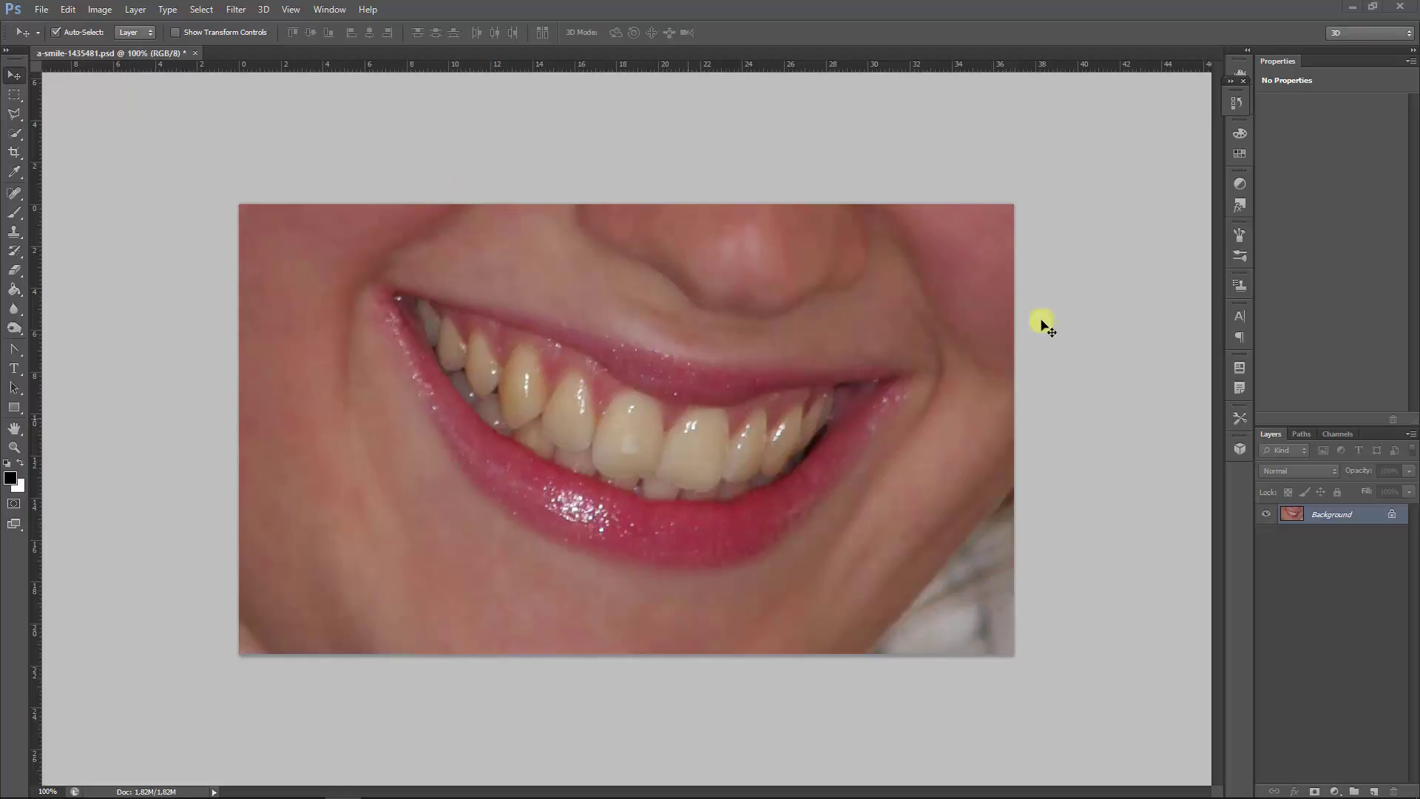
Duplicate the Background layer and activate the Quick Selection tool
drag(1296, 517, 1371, 789)
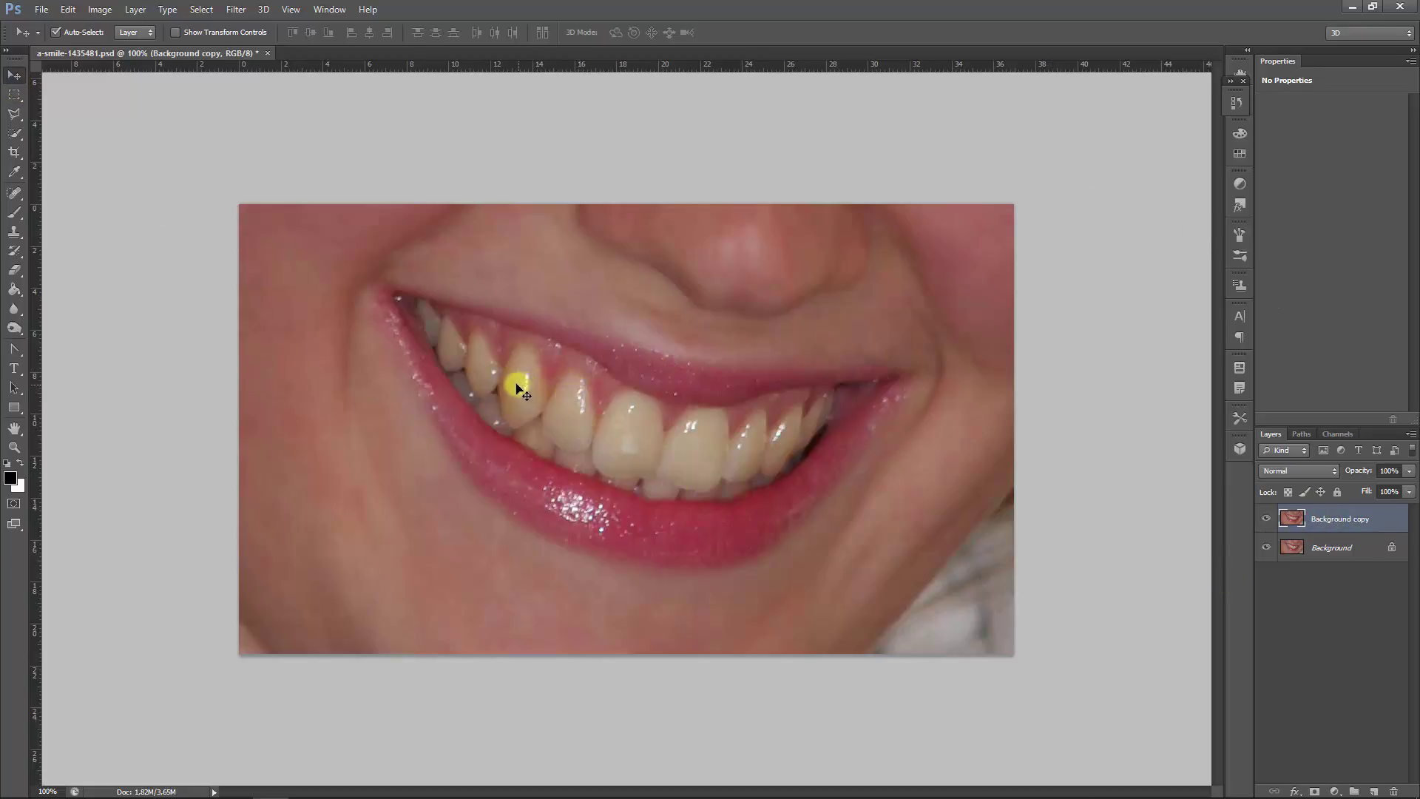
click(16, 136)
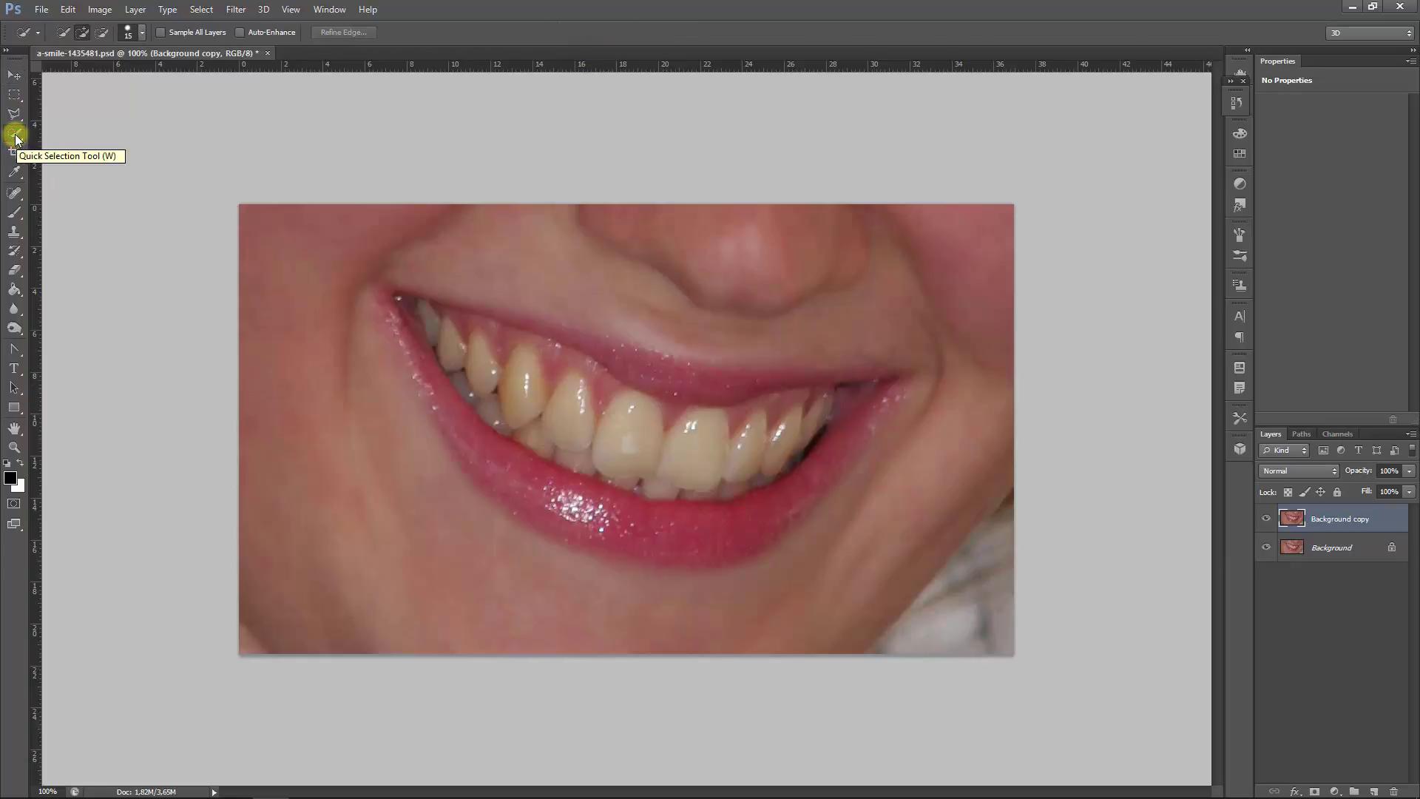
click(15, 138)
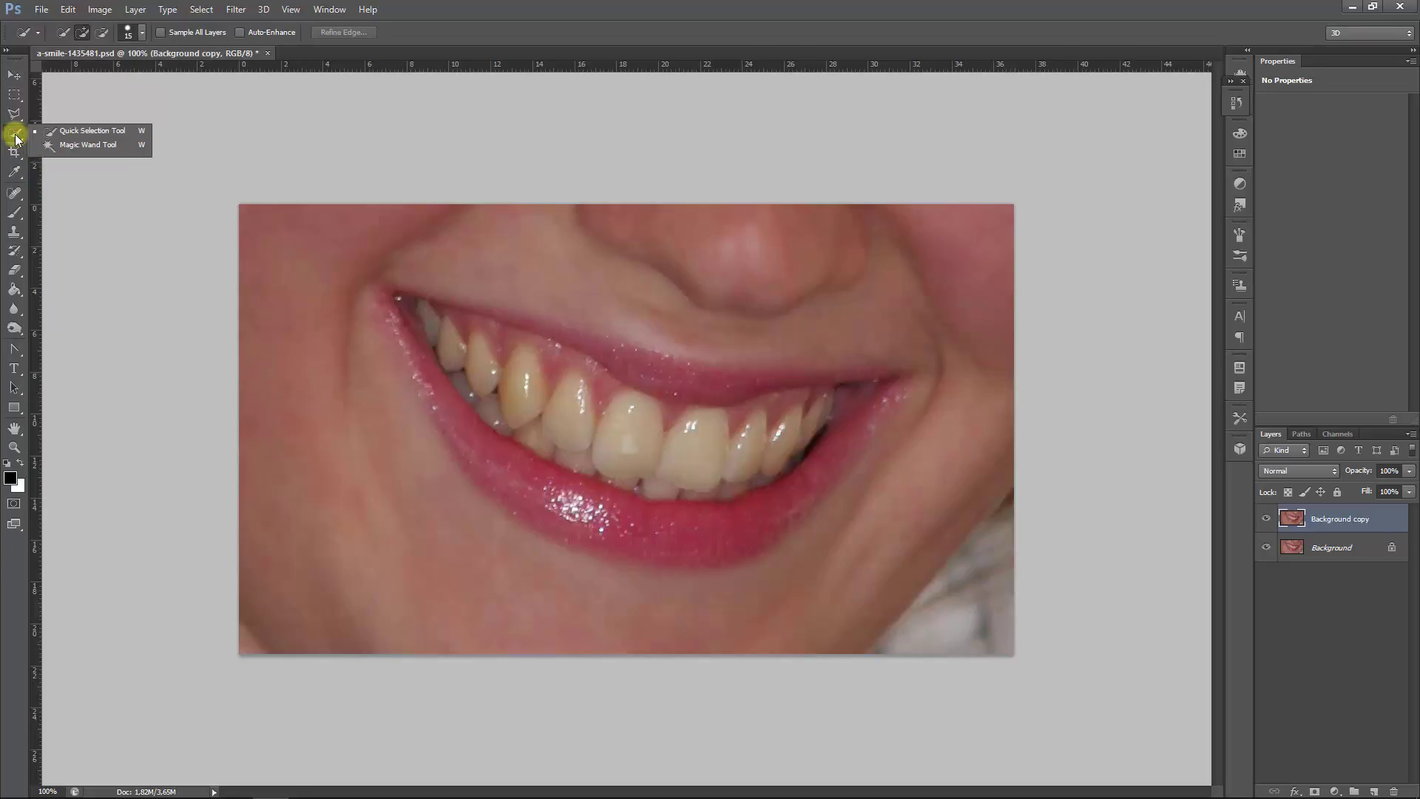
click(16, 137)
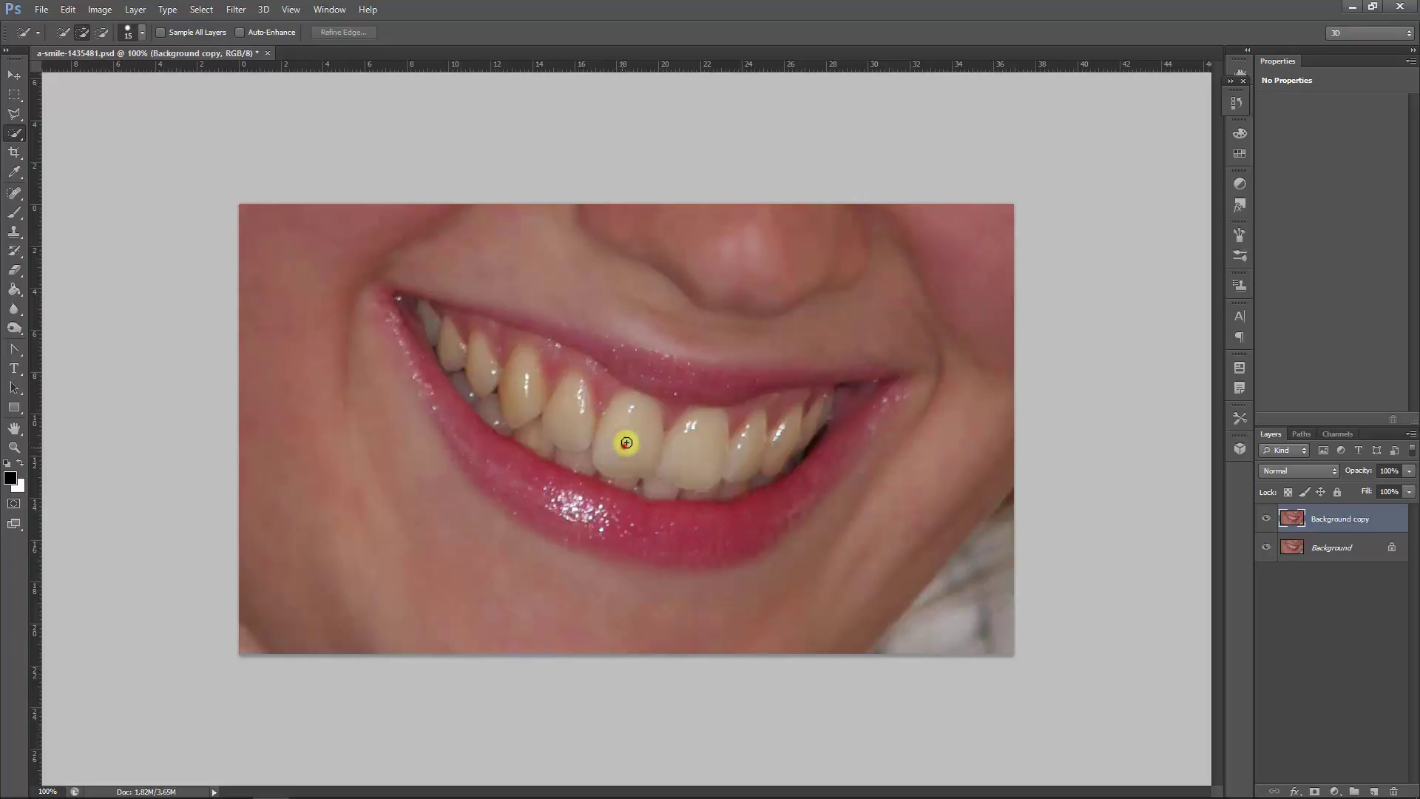
Select the whole row of teeth on the duplicate layer, out to both corners of the mouth
mouse_move(627, 443)
mouse_down()
mouse_move(628, 405)
mouse_move(644, 460)
mouse_move(583, 431)
mouse_move(574, 380)
mouse_move(558, 415)
mouse_move(532, 402)
mouse_move(526, 349)
mouse_move(476, 377)
mouse_move(474, 347)
mouse_move(453, 348)
mouse_move(444, 325)
mouse_move(423, 337)
mouse_move(431, 314)
mouse_move(416, 306)
mouse_up()
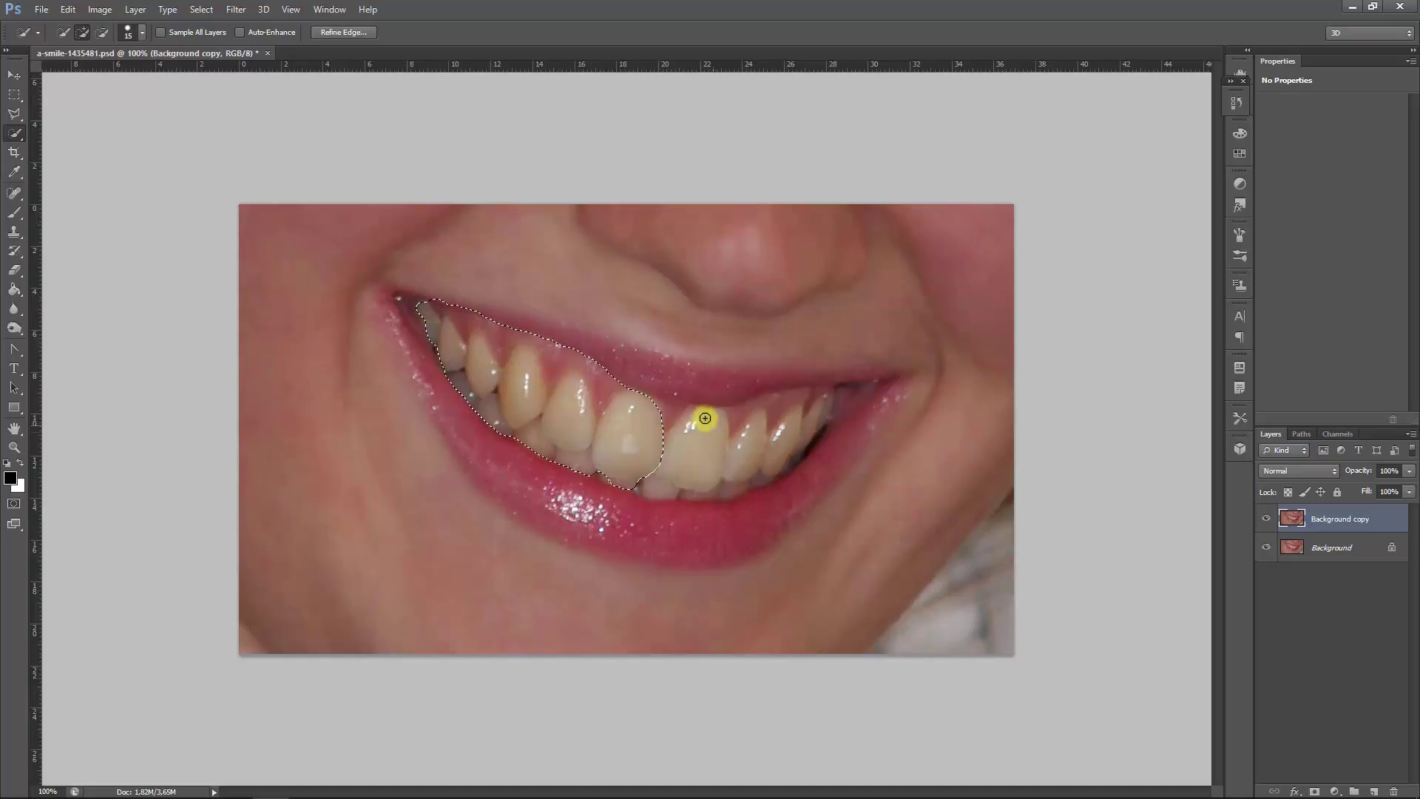
mouse_move(699, 453)
mouse_down()
mouse_move(688, 463)
mouse_move(698, 422)
mouse_move(700, 485)
mouse_move(732, 478)
mouse_move(753, 440)
mouse_move(825, 409)
mouse_up()
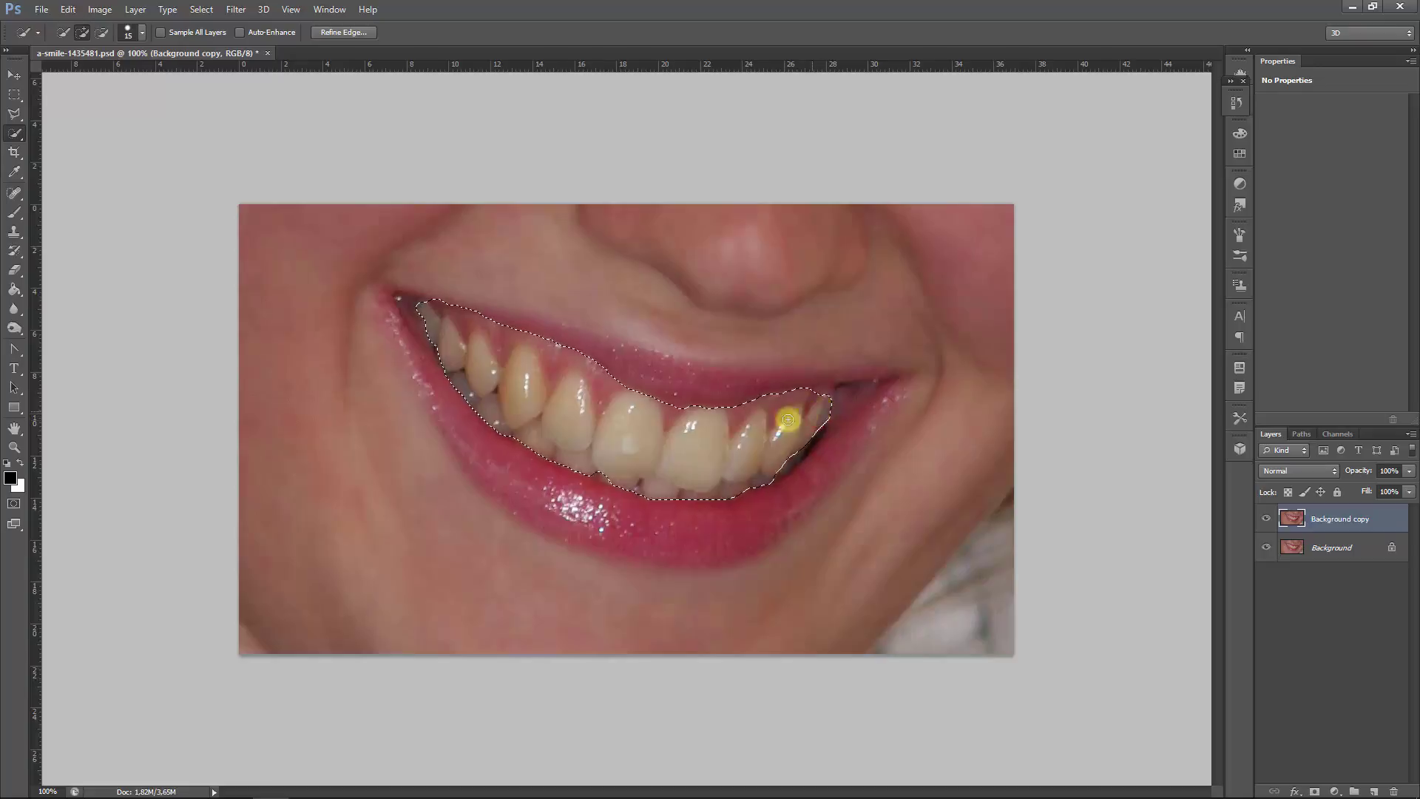
drag(780, 463, 792, 457)
Enlarge the selection brush to 25 and subtract the gums above the upper teeth from the selection
key(bracketright)
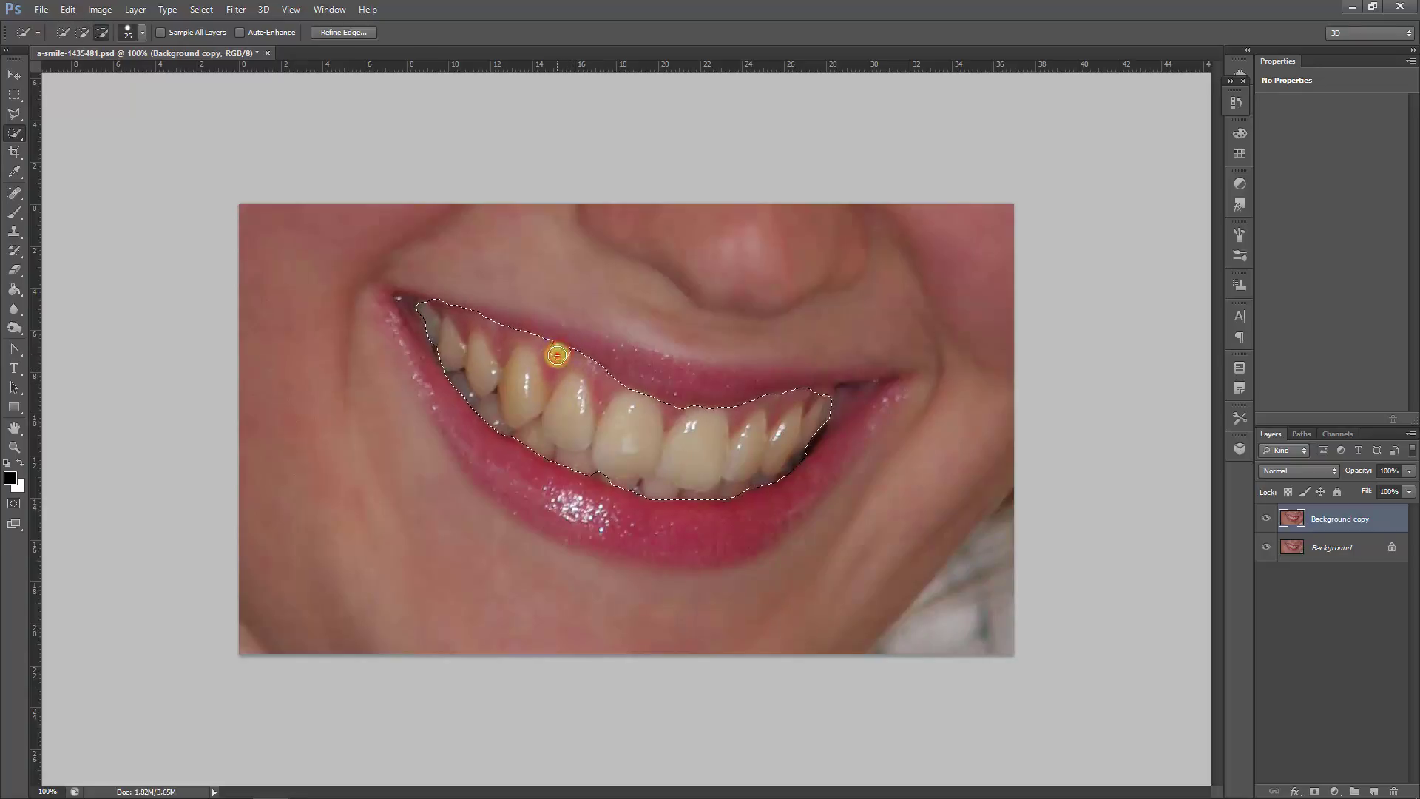
alt+click(556, 355)
mouse_move(574, 352)
mouse_down()
mouse_move(603, 382)
mouse_move(666, 390)
mouse_move(670, 405)
mouse_up()
mouse_move(548, 340)
mouse_down()
mouse_move(502, 339)
mouse_move(486, 313)
mouse_move(454, 316)
mouse_move(470, 311)
mouse_move(438, 299)
mouse_up()
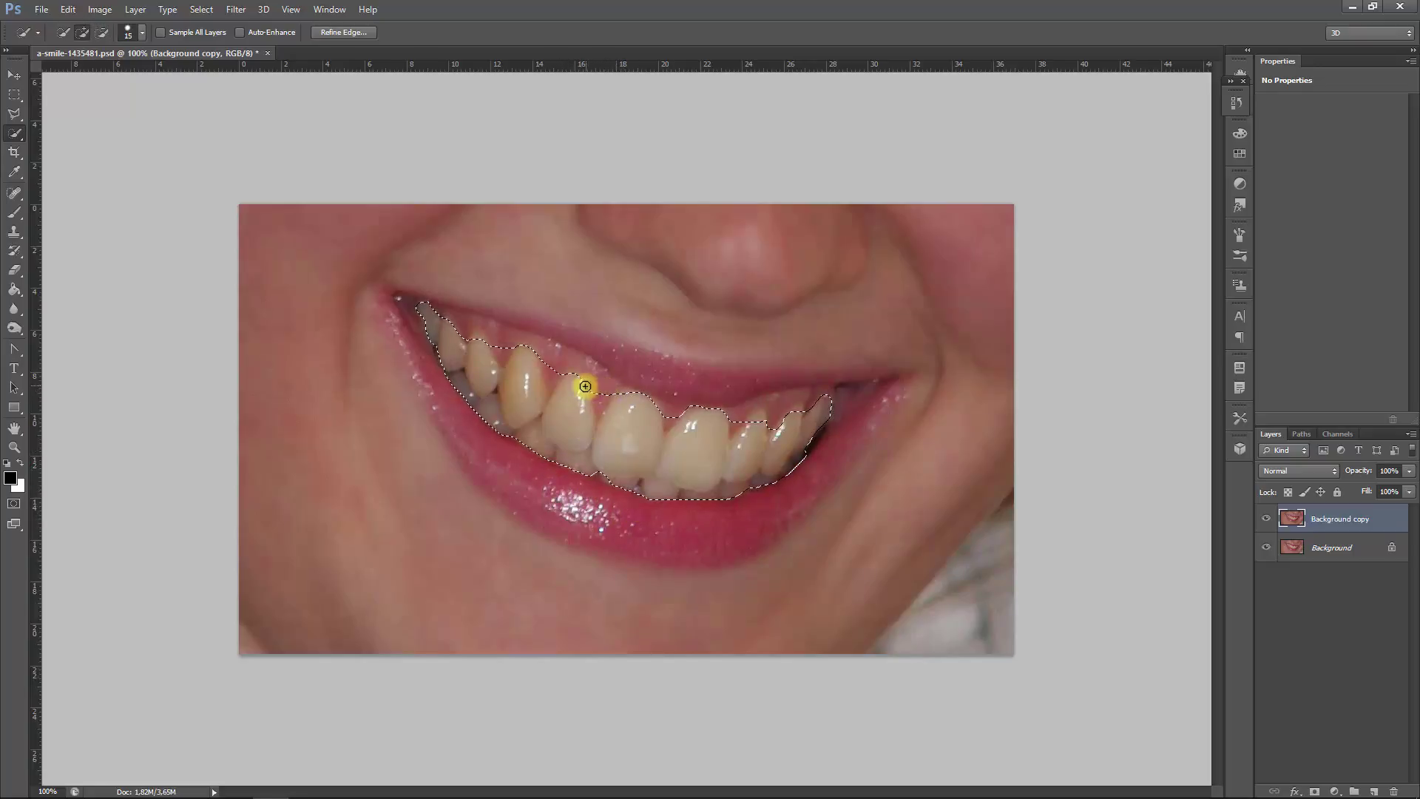
Subtract the remaining gum notches between the teeth in the left half of the smile, using a size 10 brush
key(alt)
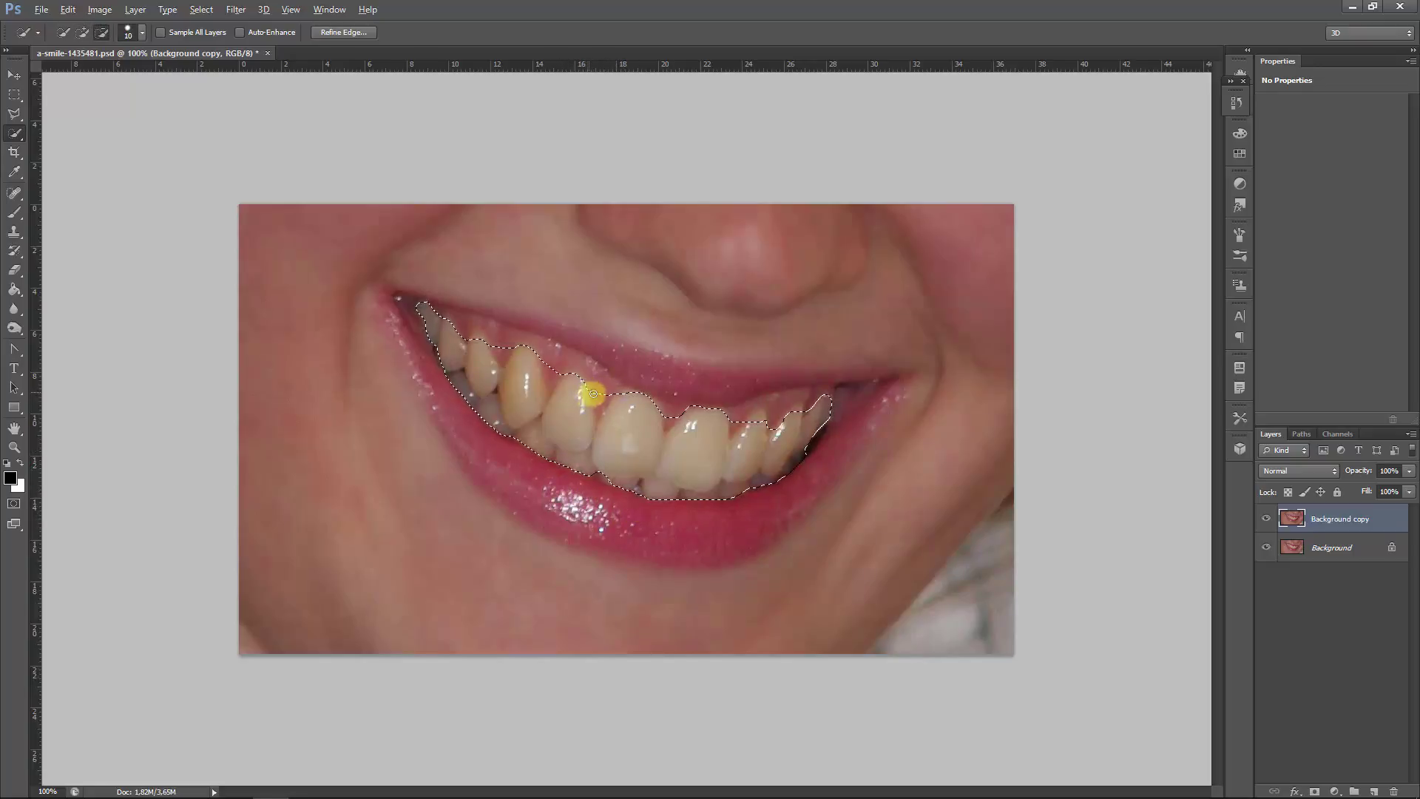
alt+click(600, 399)
alt+click(599, 402)
alt+click(599, 406)
alt+click(550, 379)
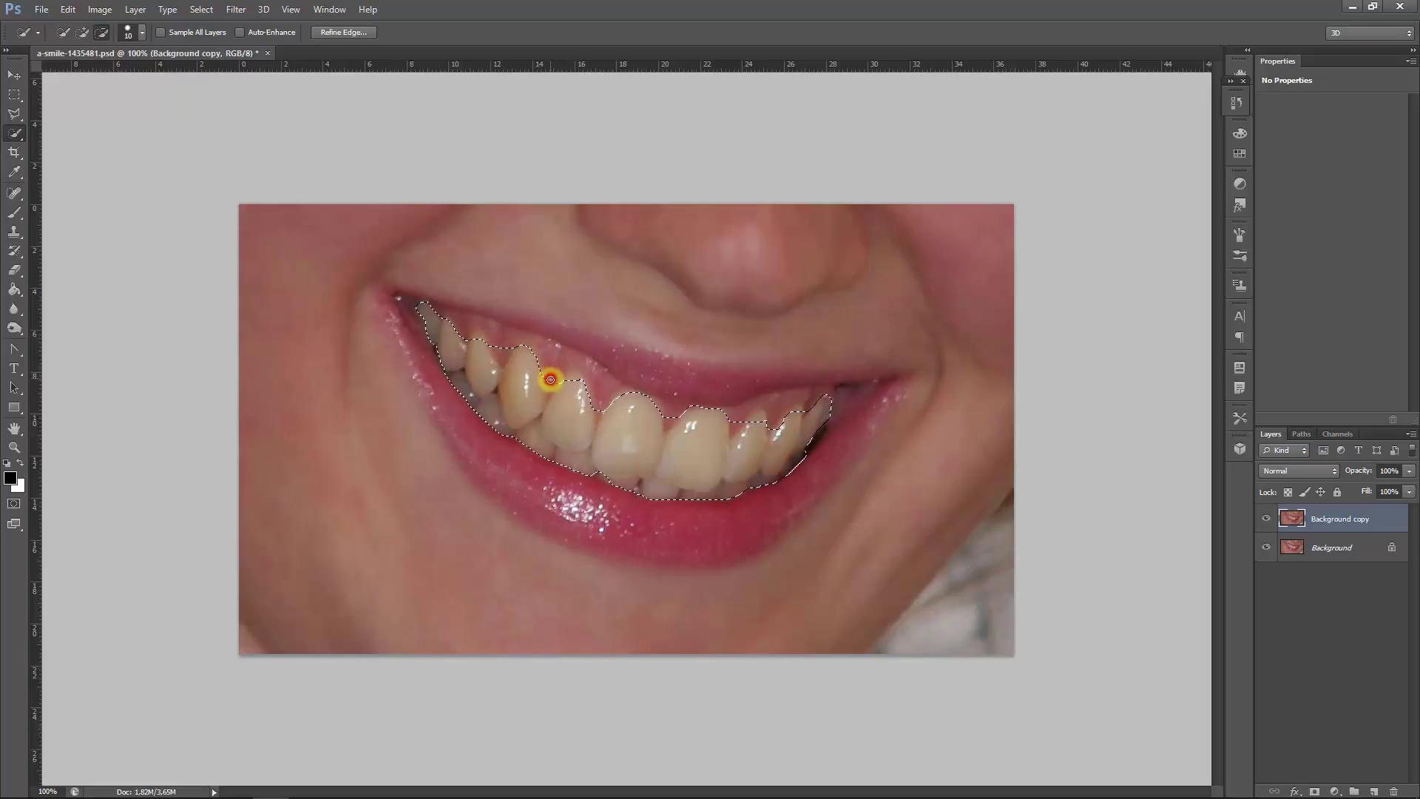
alt+click(501, 353)
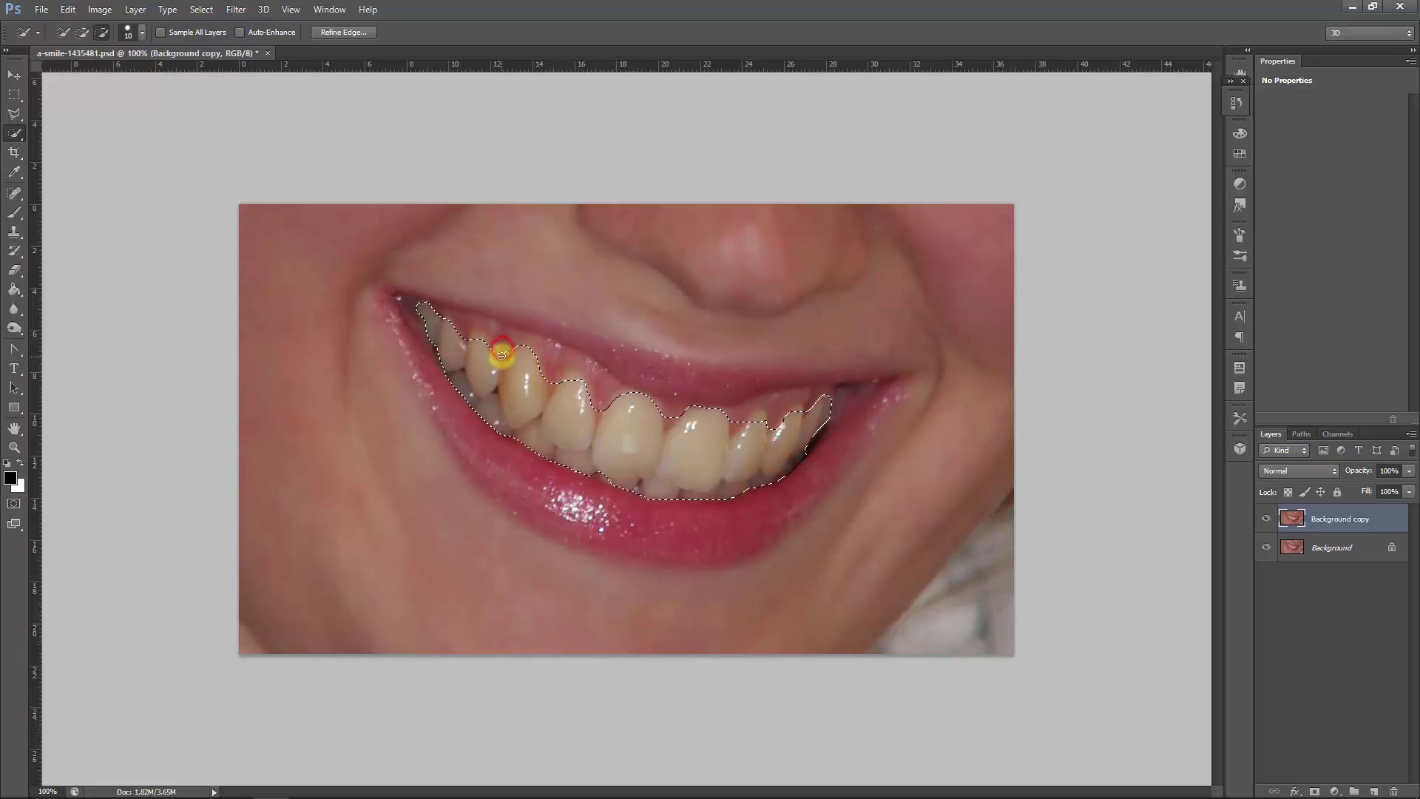
click(502, 356)
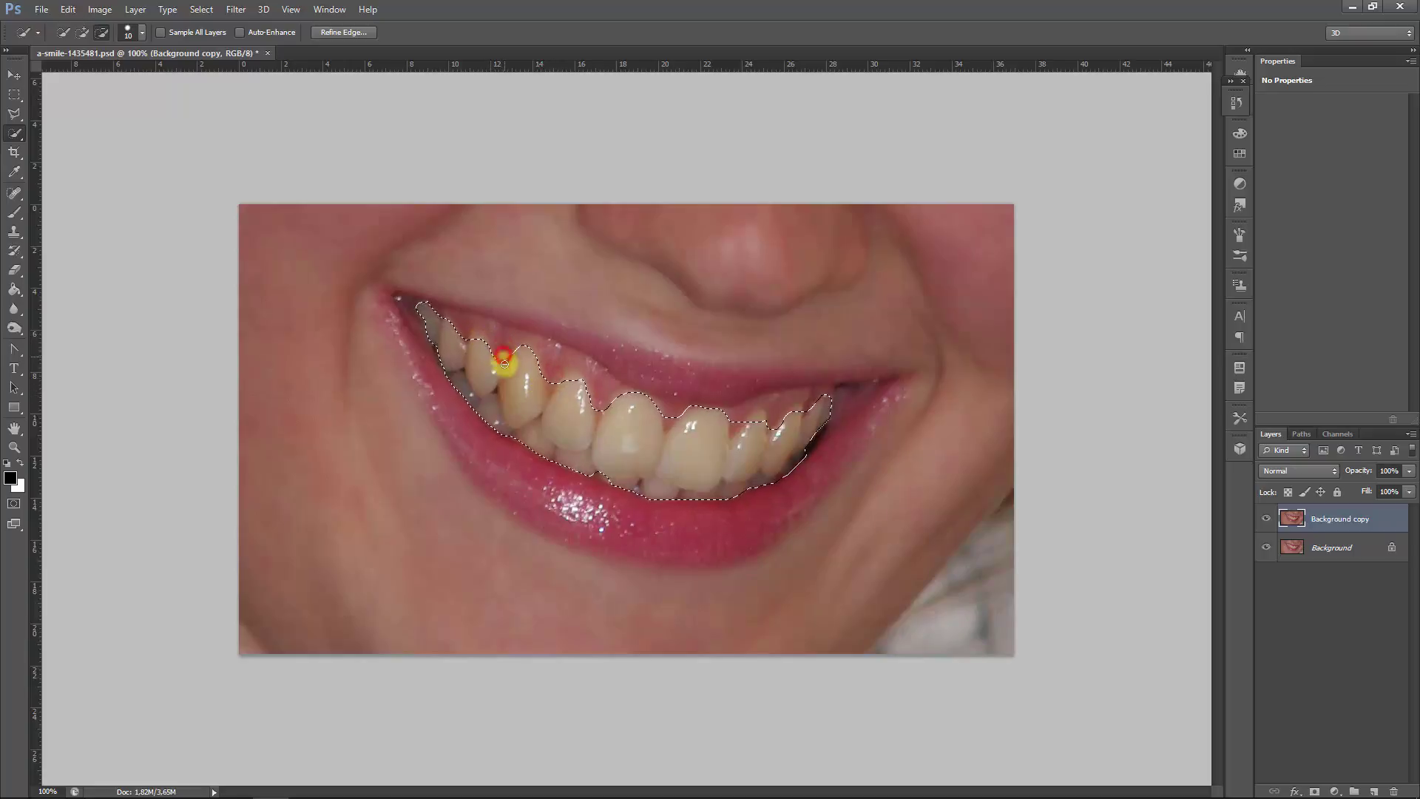
Clean up the gum edge around the front and right-side teeth, subtracting gum notches and adding back missing tooth tips
click(664, 410)
click(729, 424)
alt+click(755, 417)
click(752, 421)
click(741, 424)
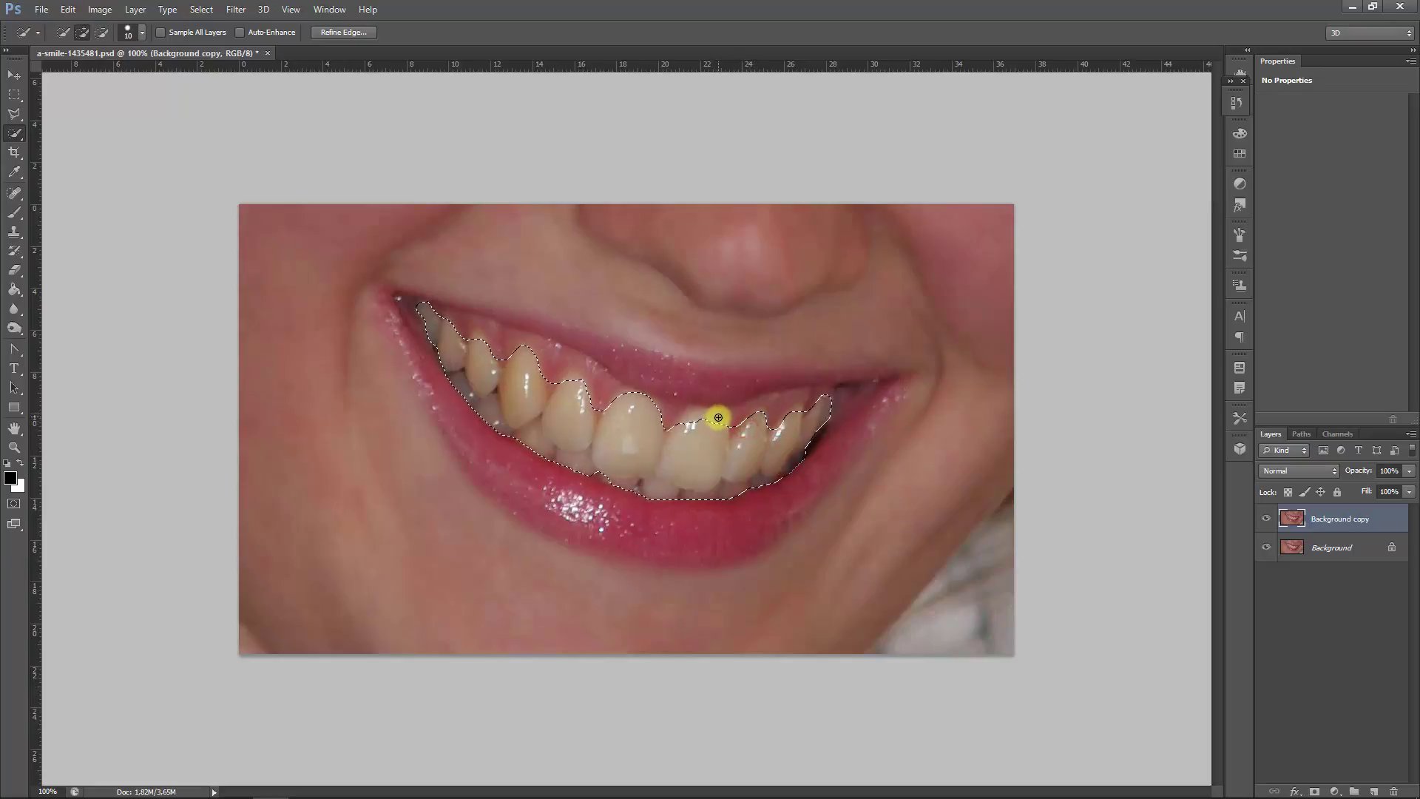
click(716, 418)
click(677, 410)
alt+click(696, 408)
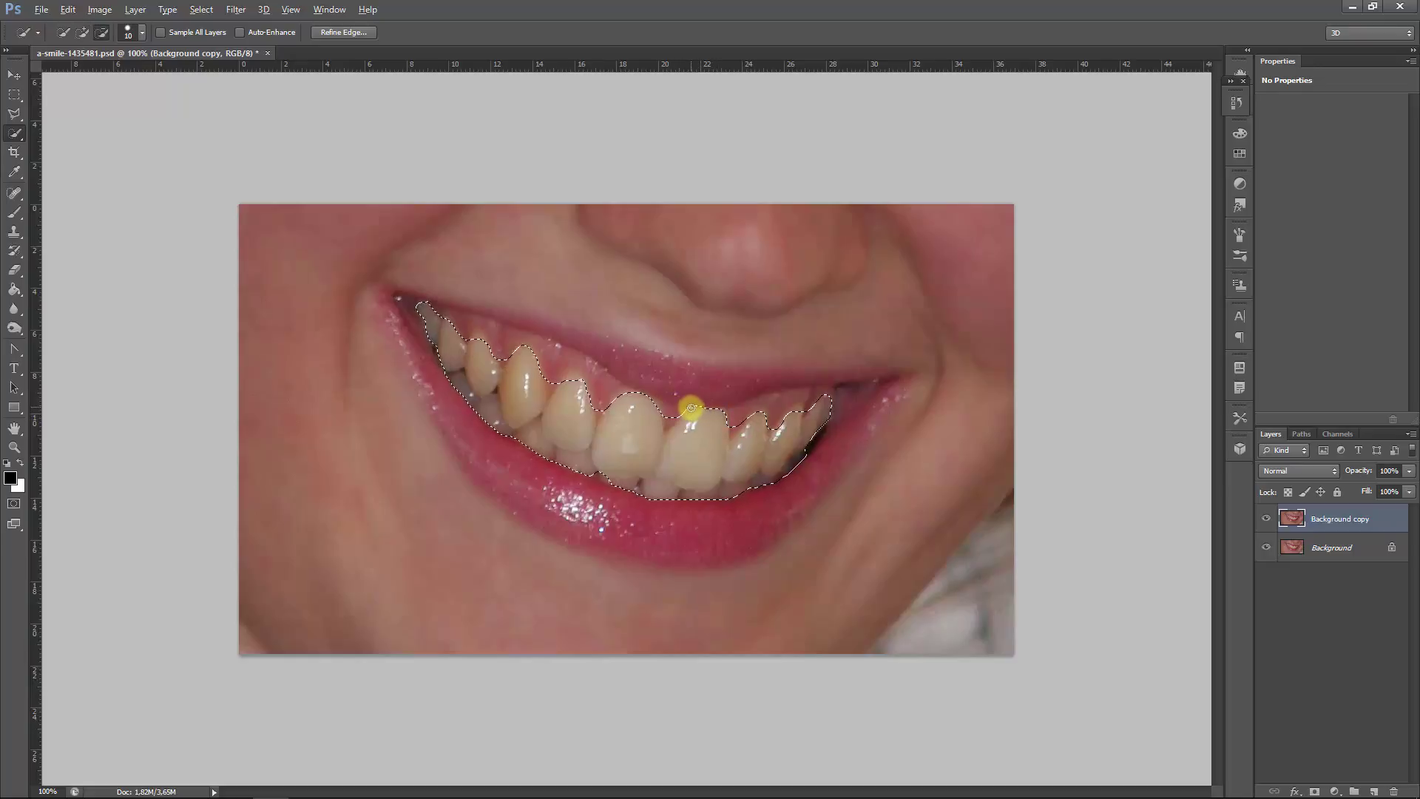
alt+click(682, 407)
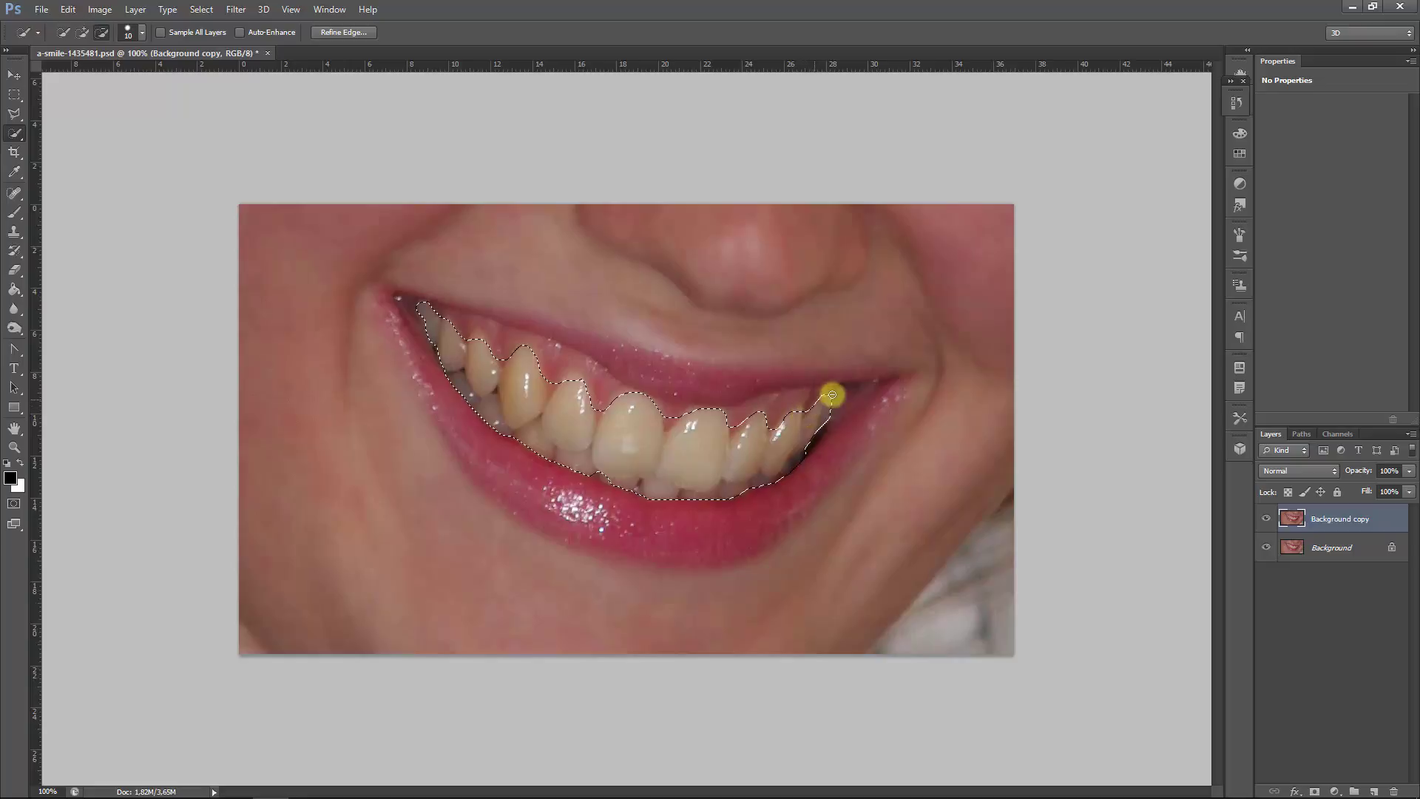
alt+click(669, 420)
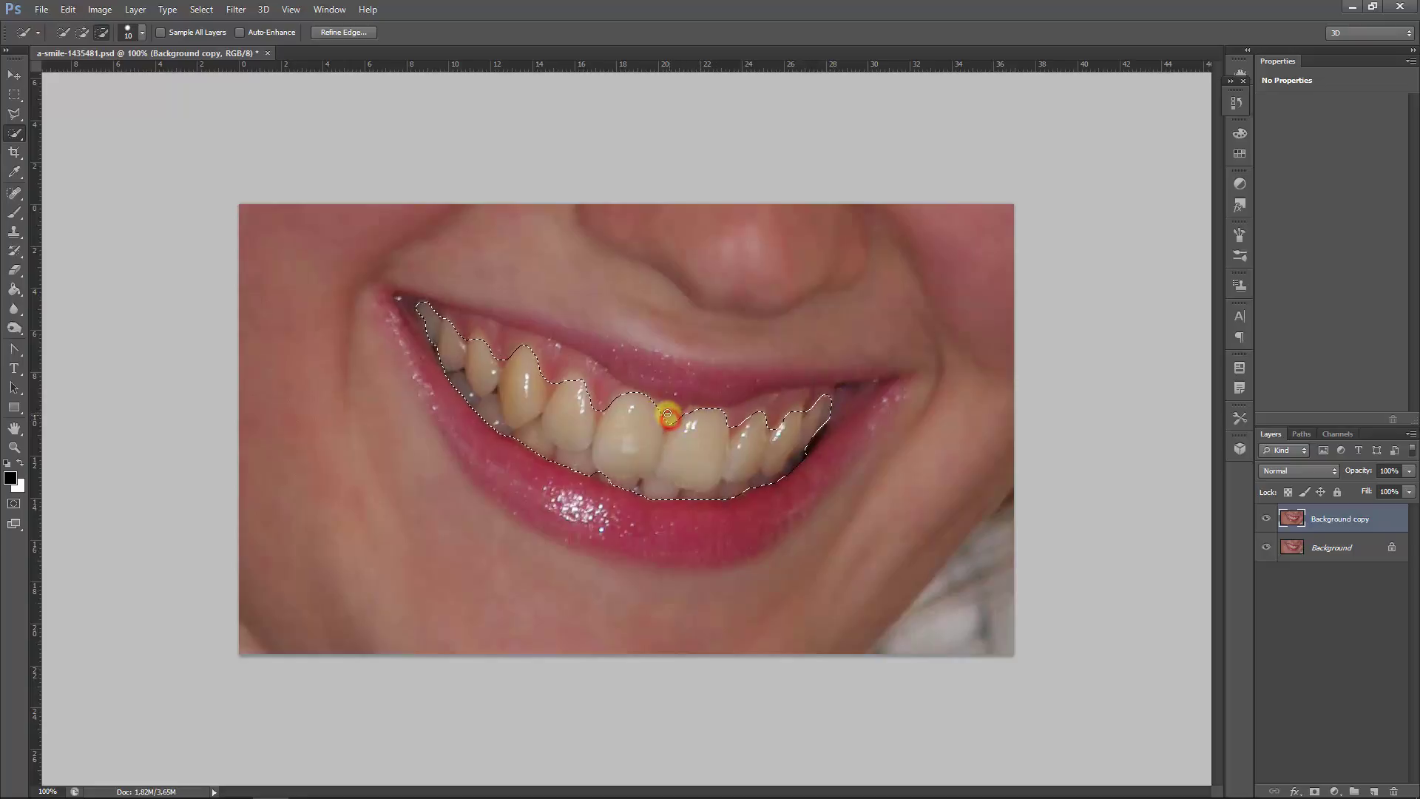
alt+click(763, 420)
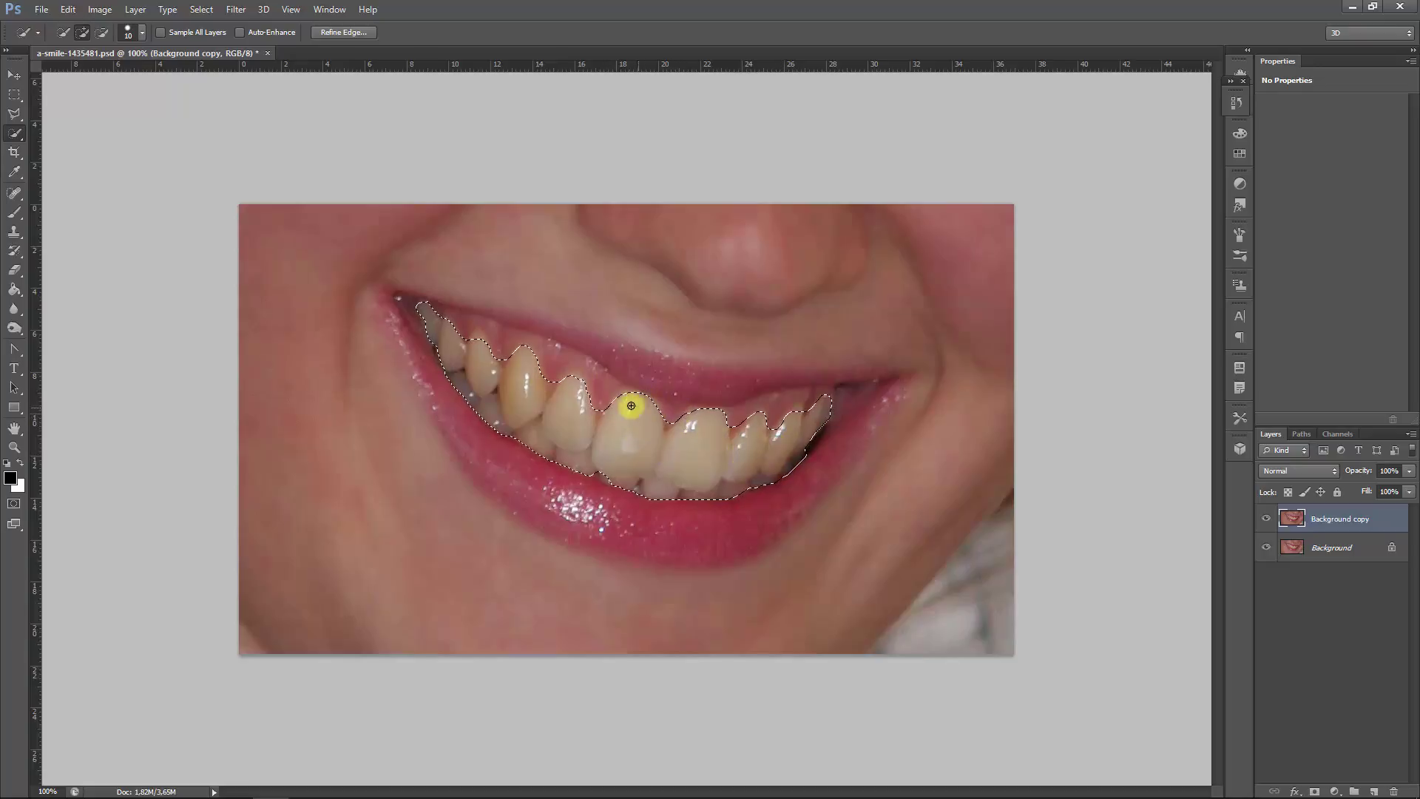
click(512, 361)
Open Refine Edge for the teeth selection and move the dialog clear of the image
click(15, 111)
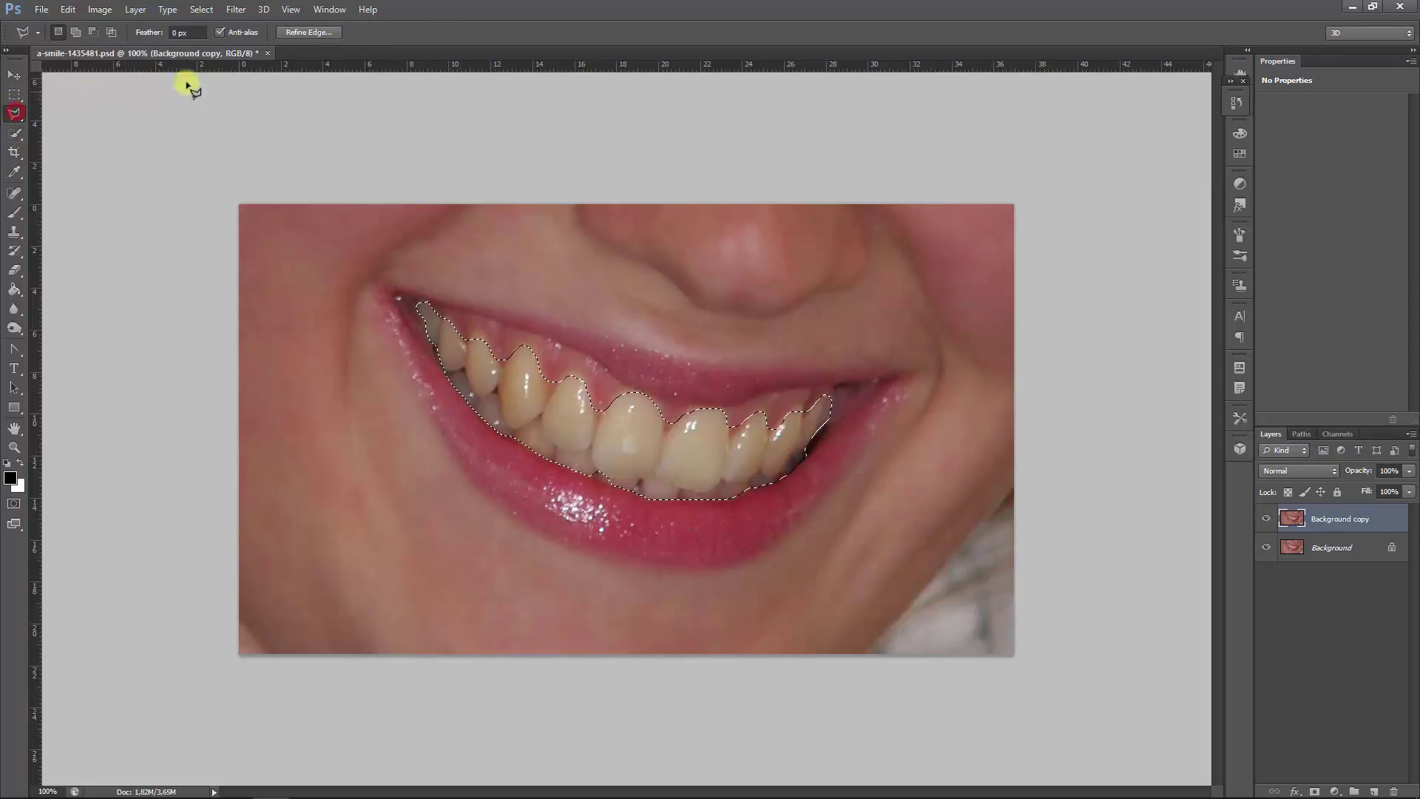
click(14, 133)
click(340, 32)
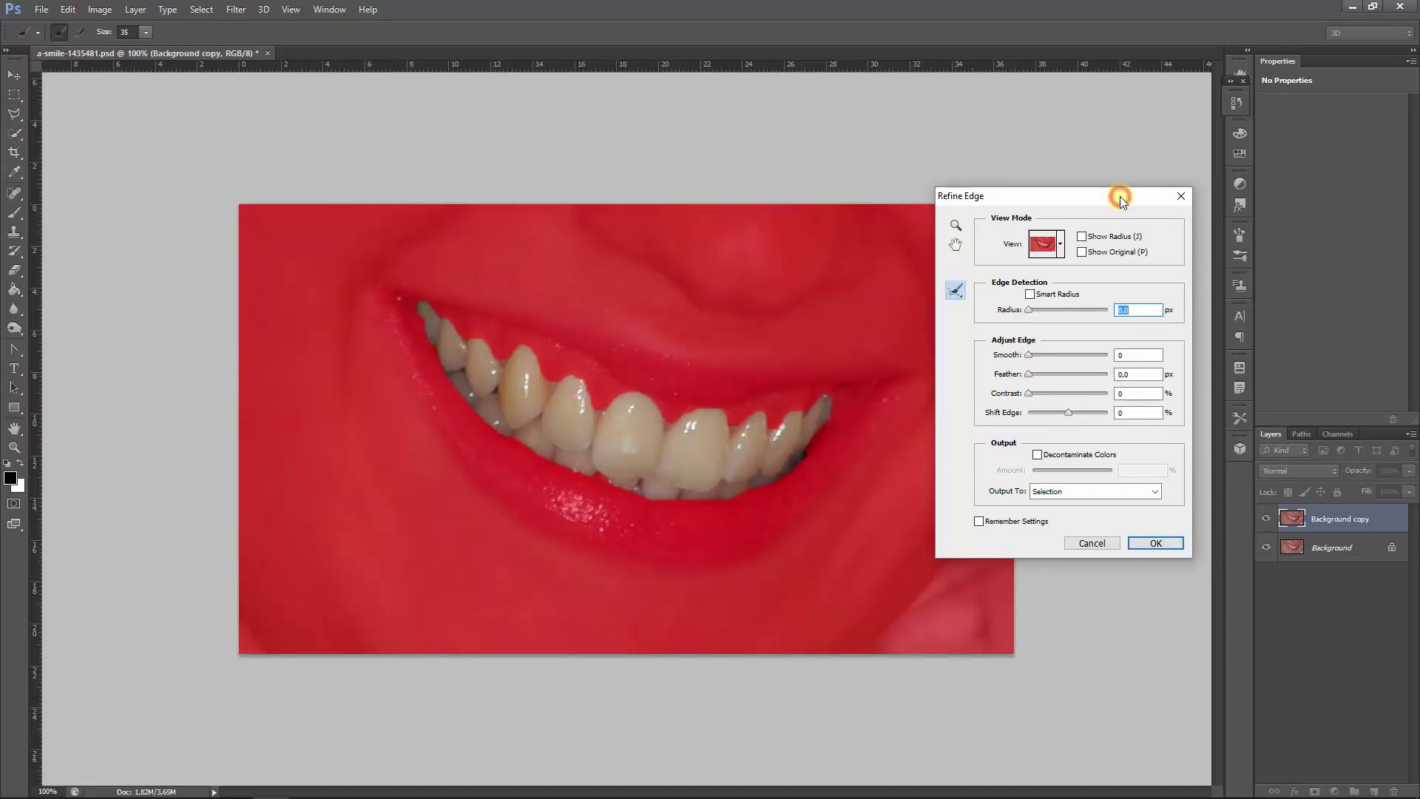
drag(1120, 197, 1191, 133)
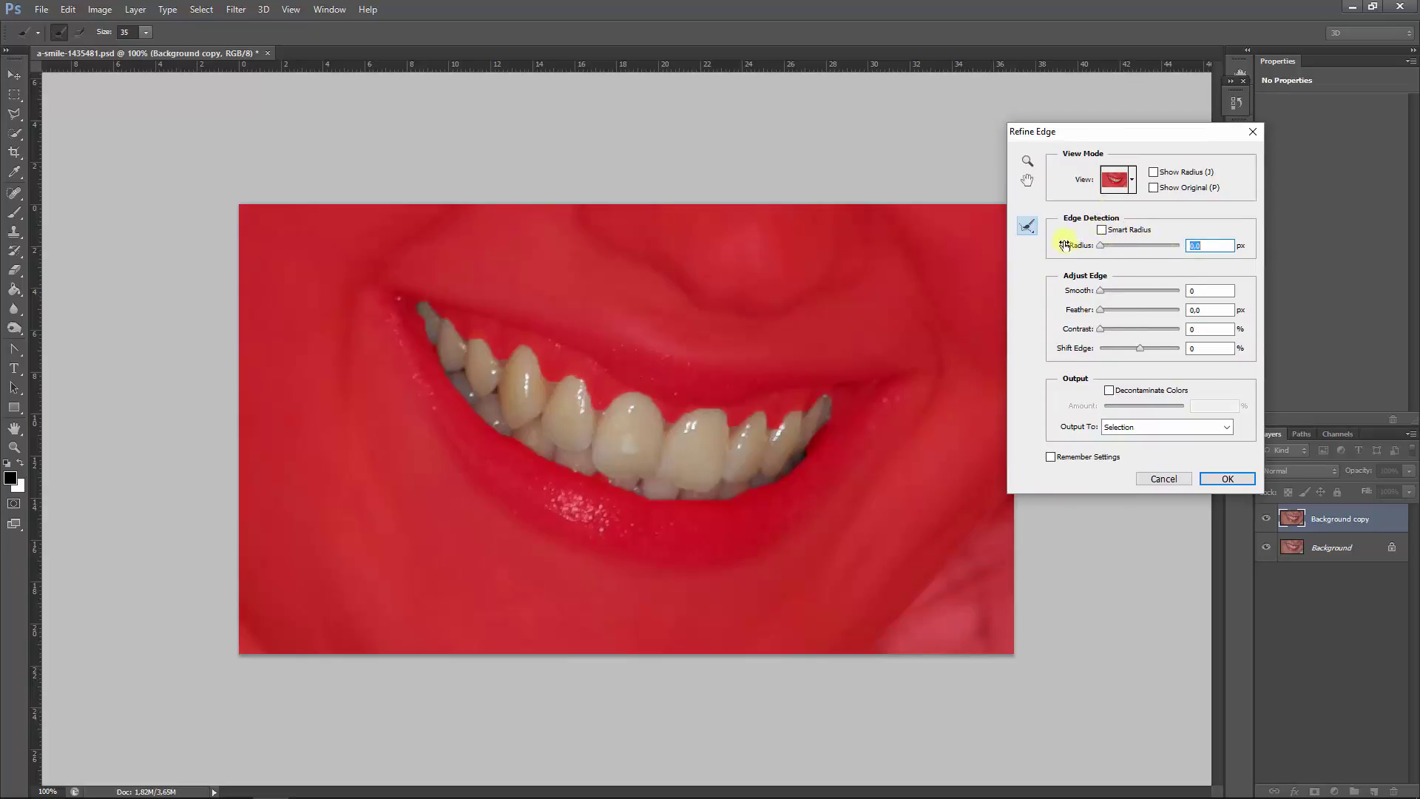
Preview the teeth selection in the On Black, On White, Black & White, On Layers and Reveal Layer views, ending with On Black
click(1131, 182)
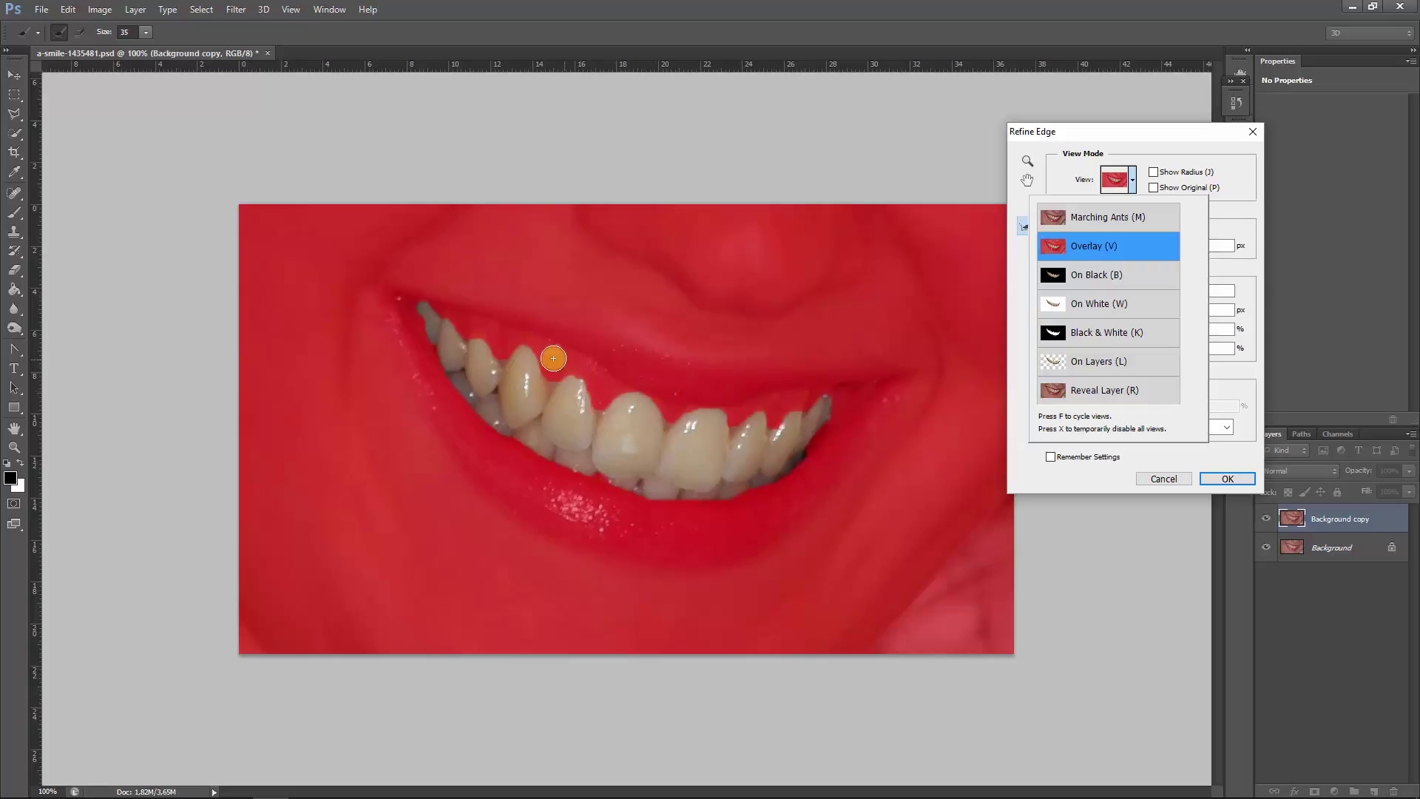
click(1097, 277)
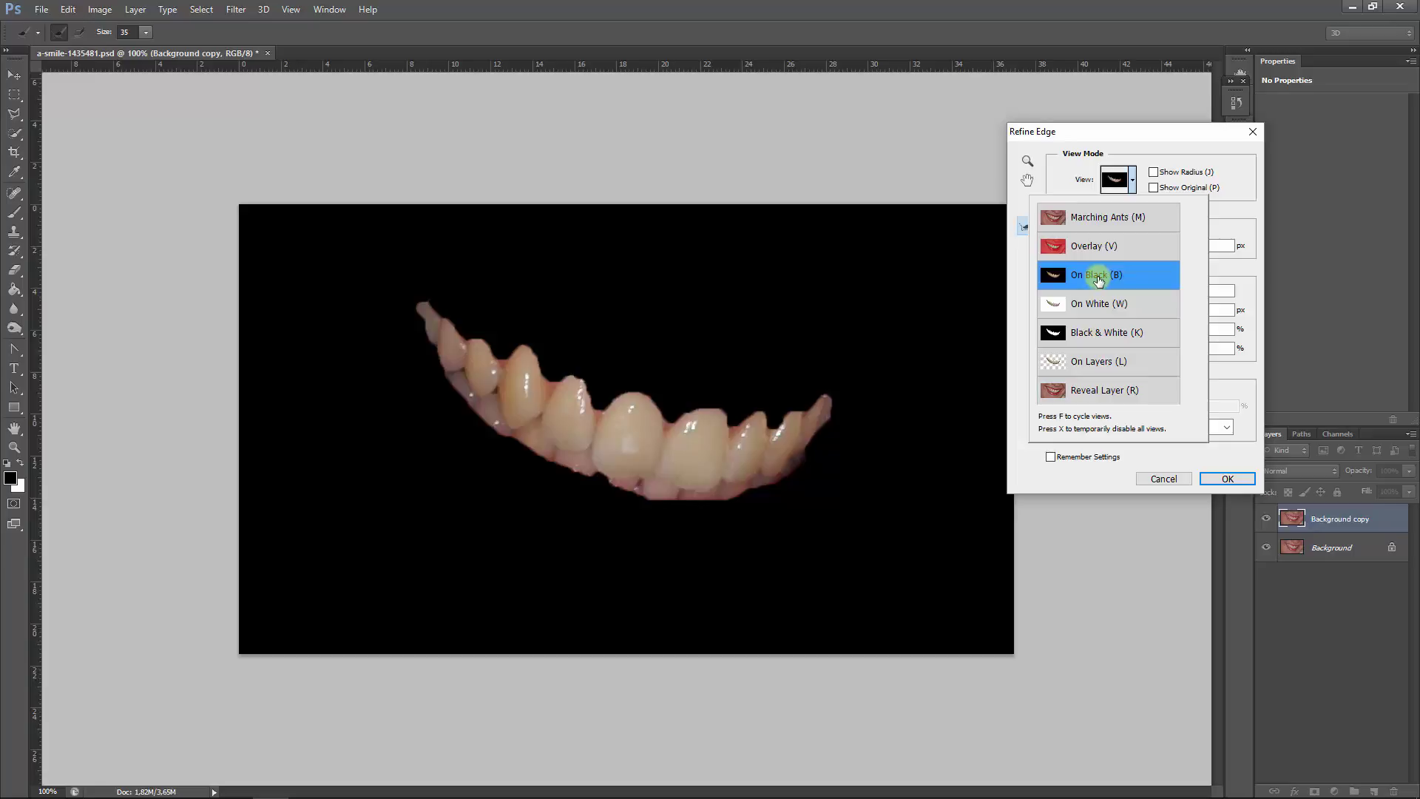
click(1080, 309)
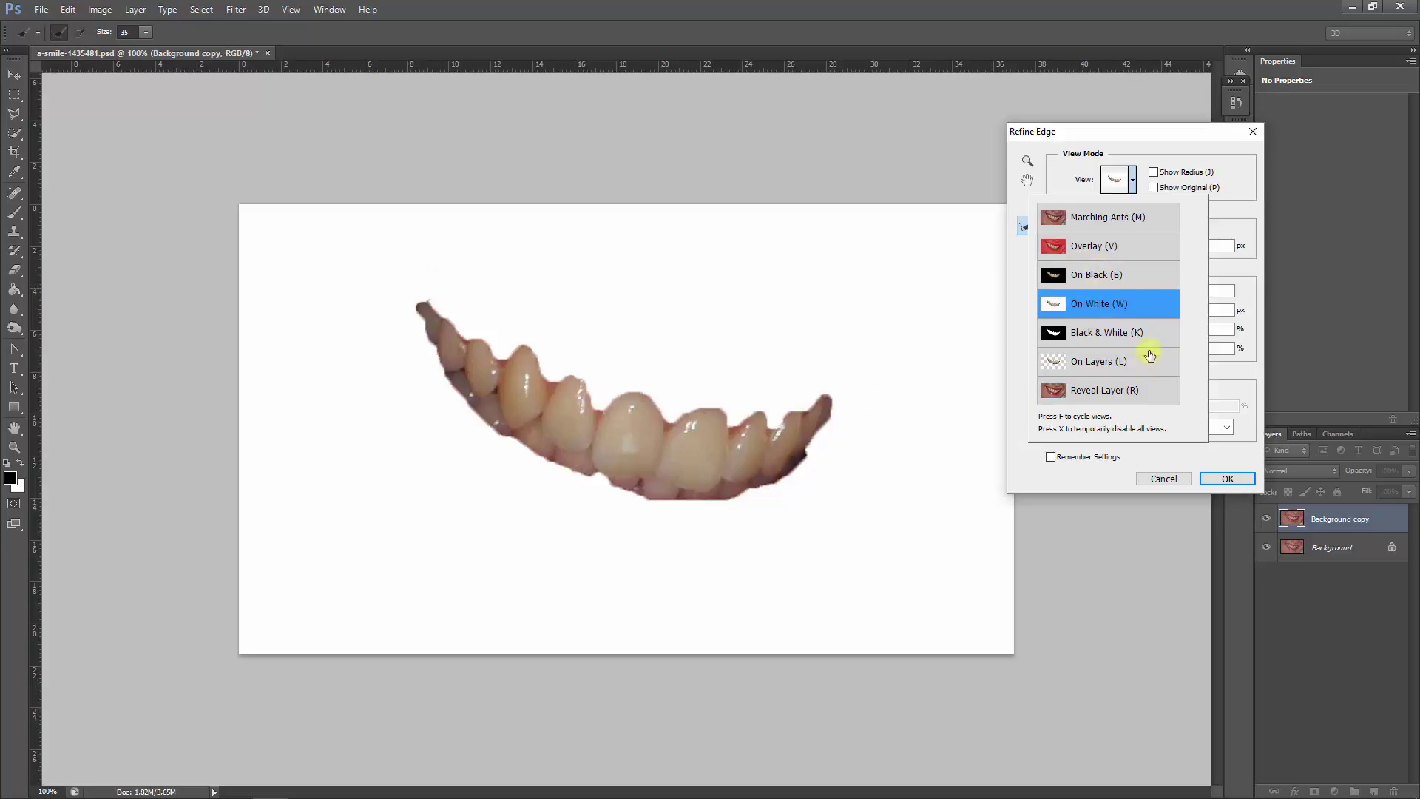
click(1104, 338)
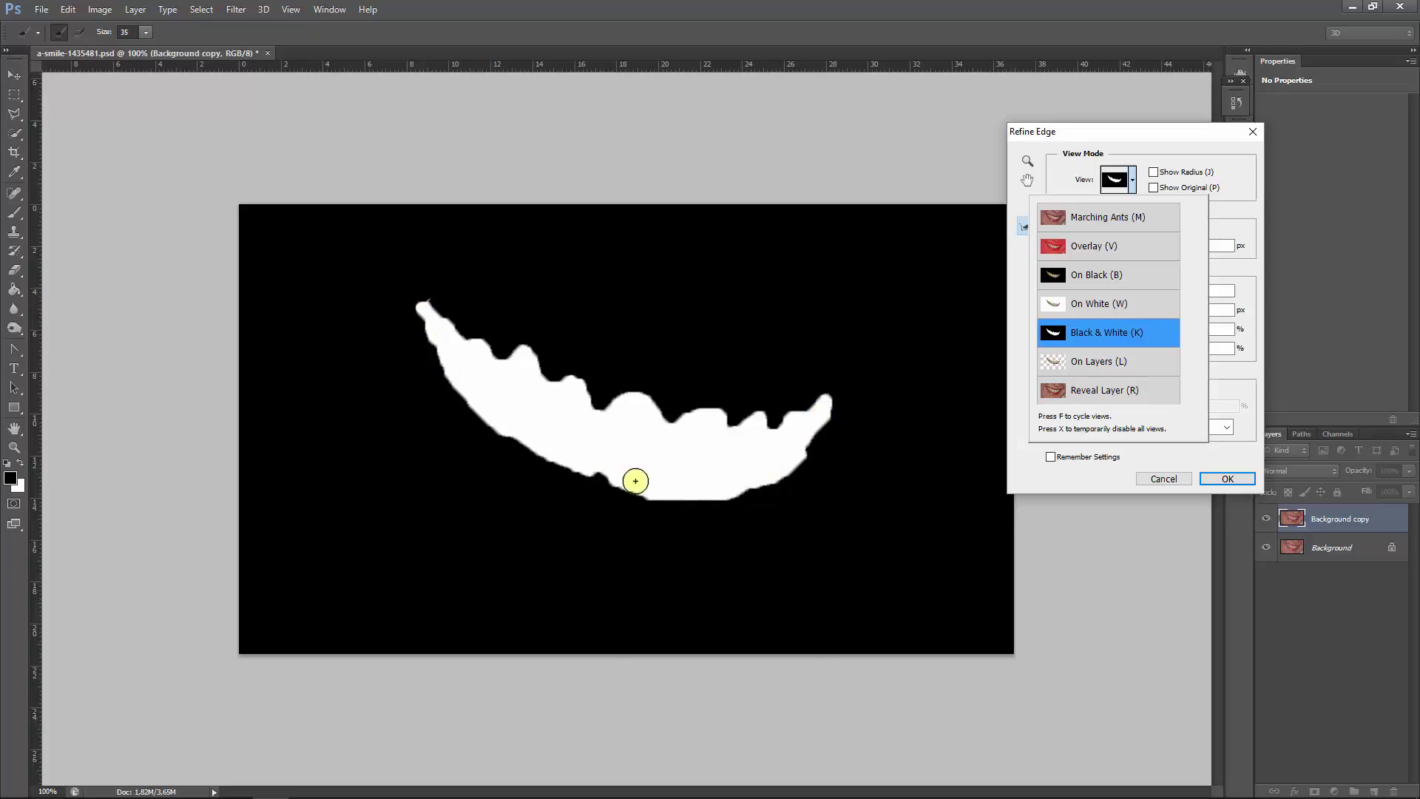
click(1055, 360)
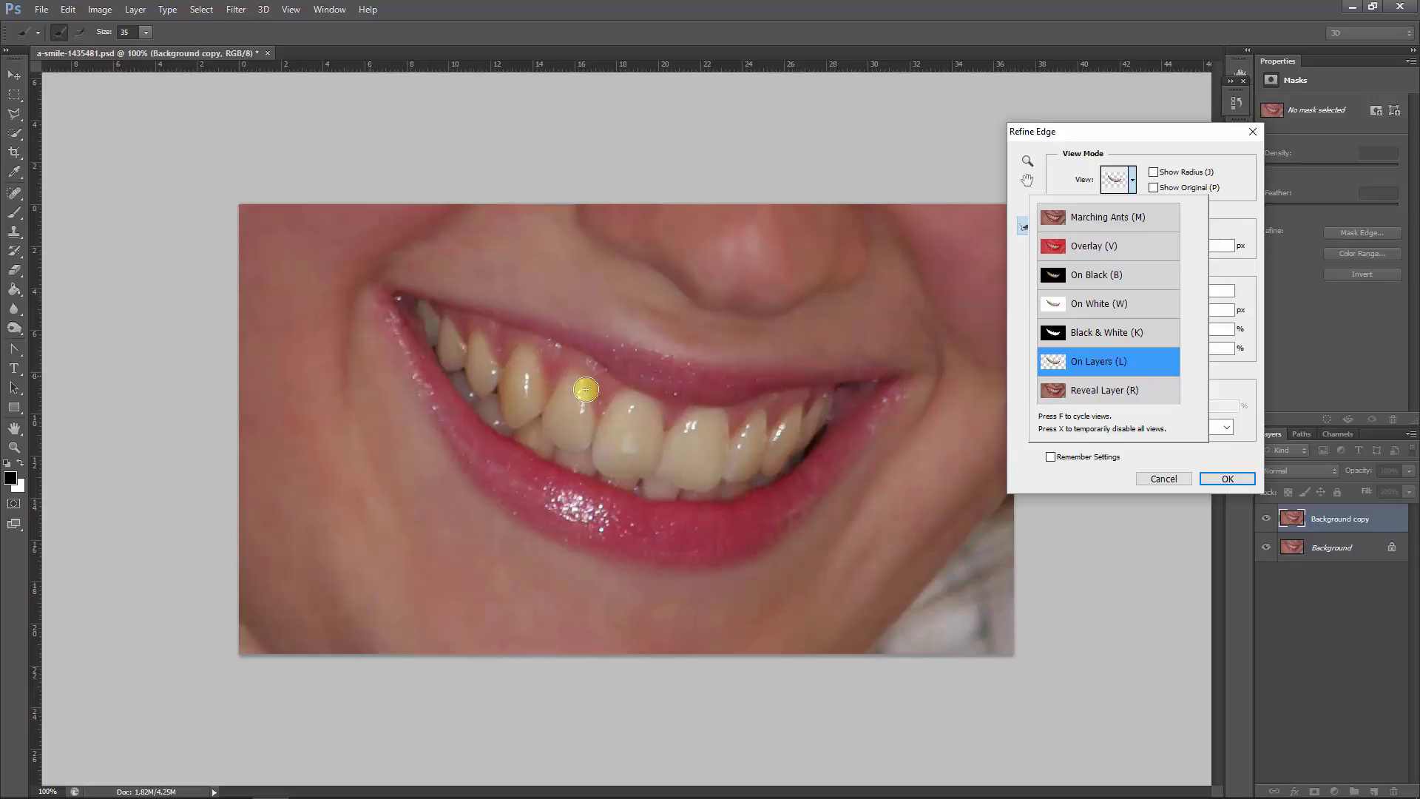
click(1127, 392)
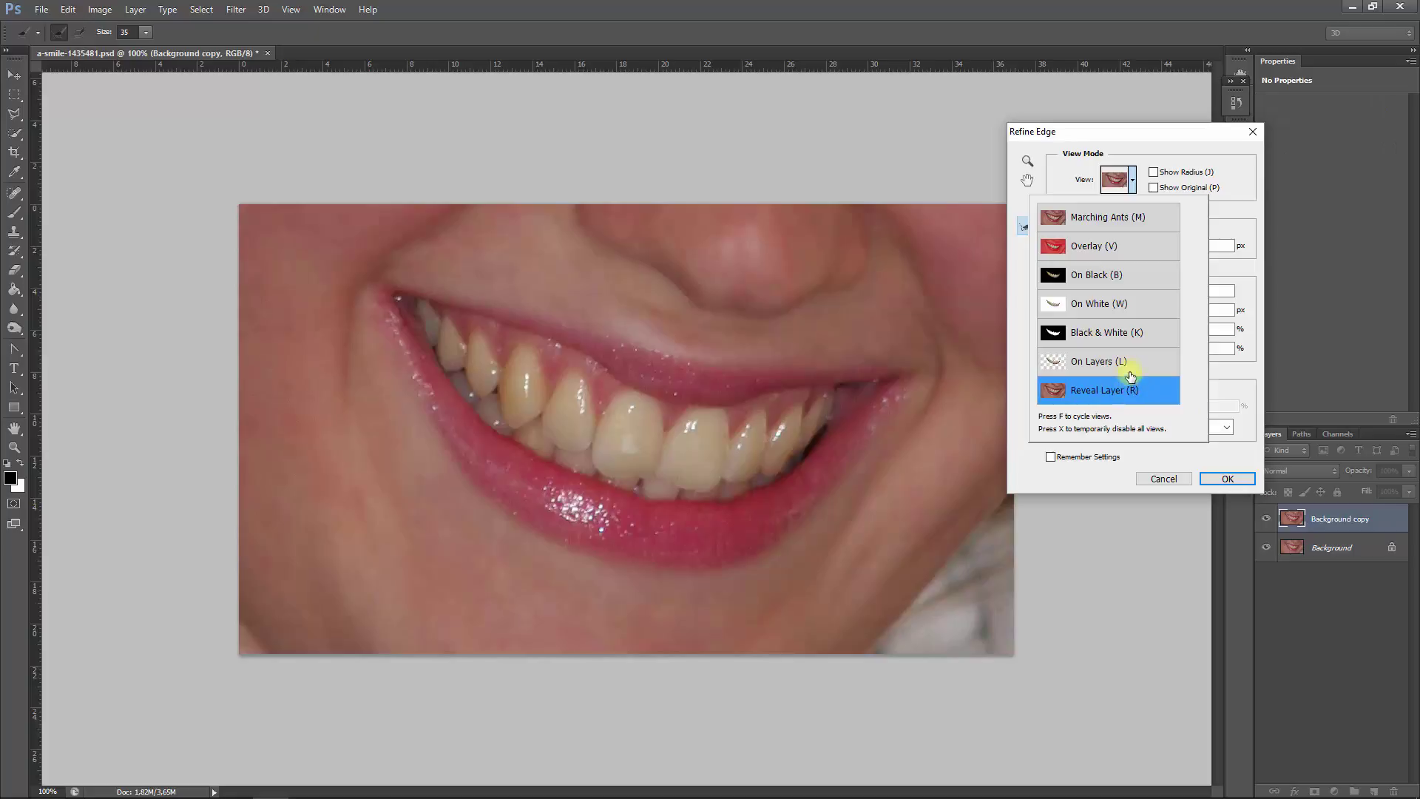
click(1112, 276)
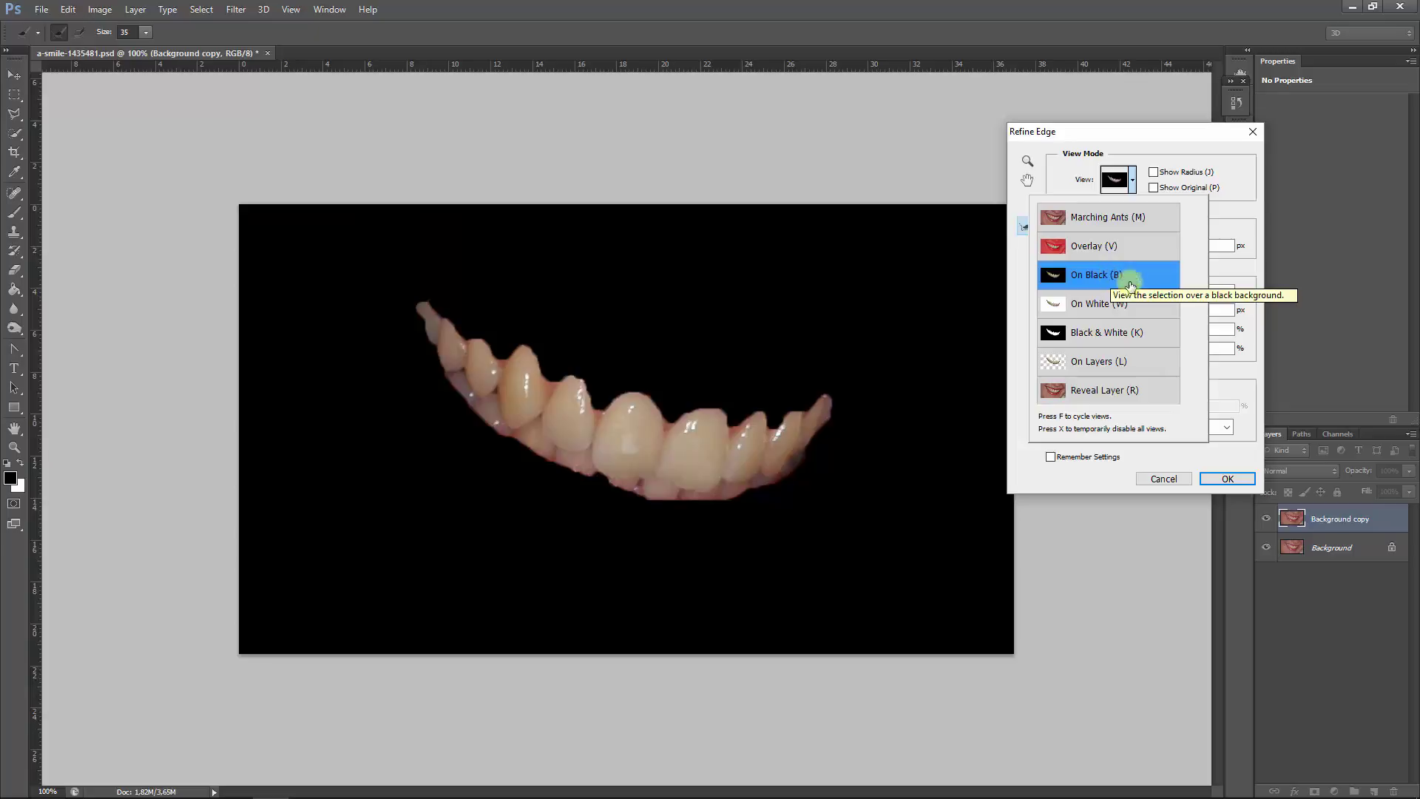
click(1246, 235)
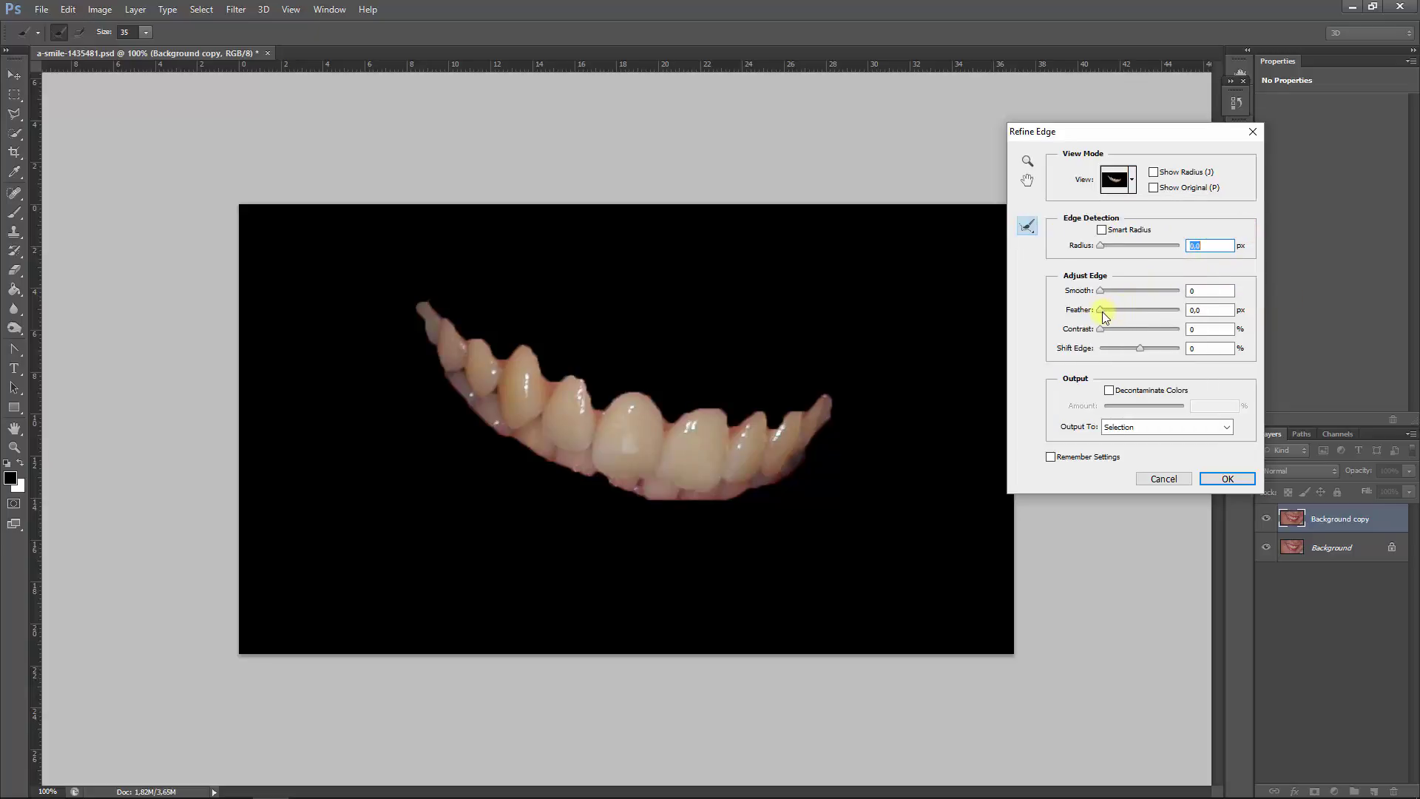
Set Feather to 4.3 px with Smooth at 0, check the edge in Overlay and On Black views, and apply the refinement
drag(1103, 313, 1141, 297)
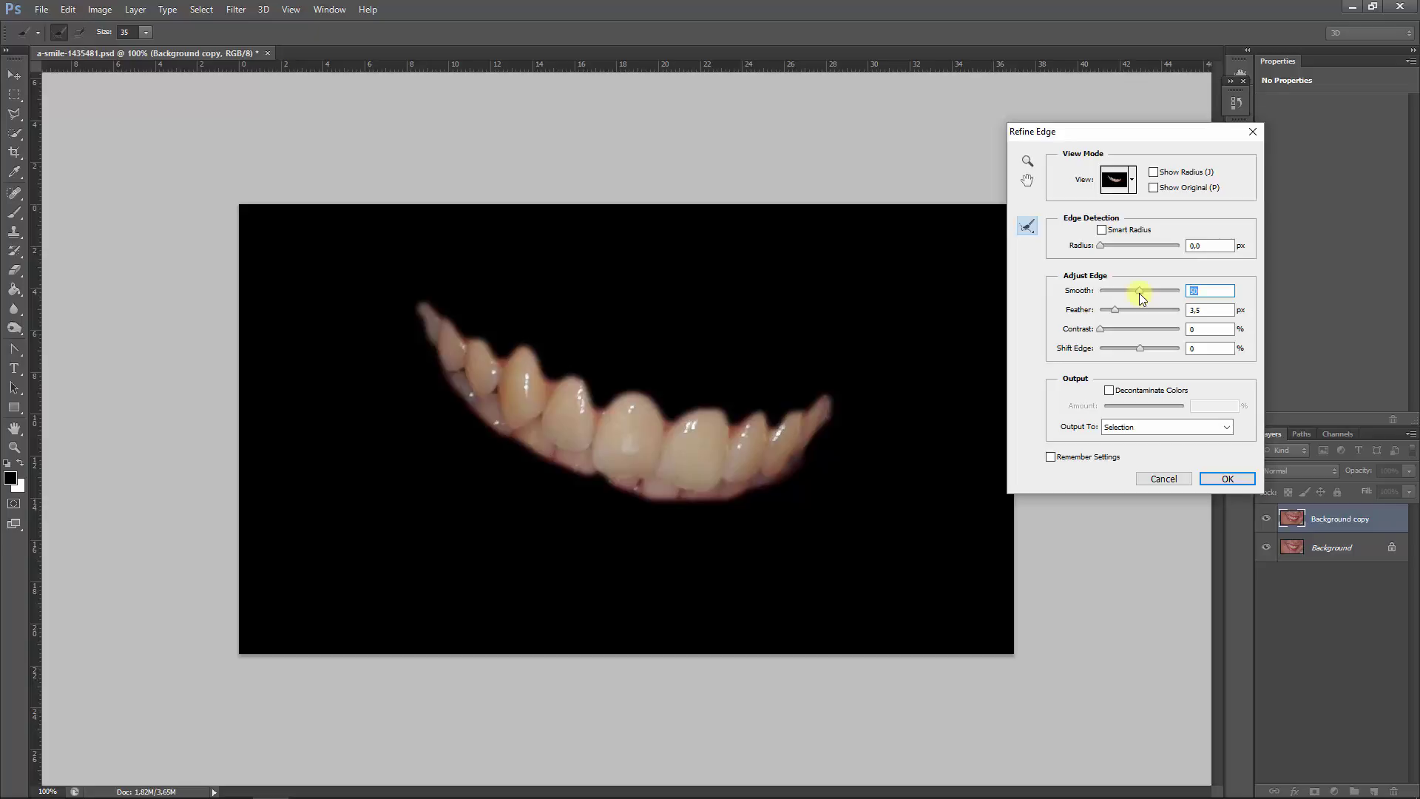
mouse_move(1141, 297)
mouse_down()
mouse_move(1078, 292)
mouse_move(1166, 317)
mouse_move(1121, 314)
mouse_up()
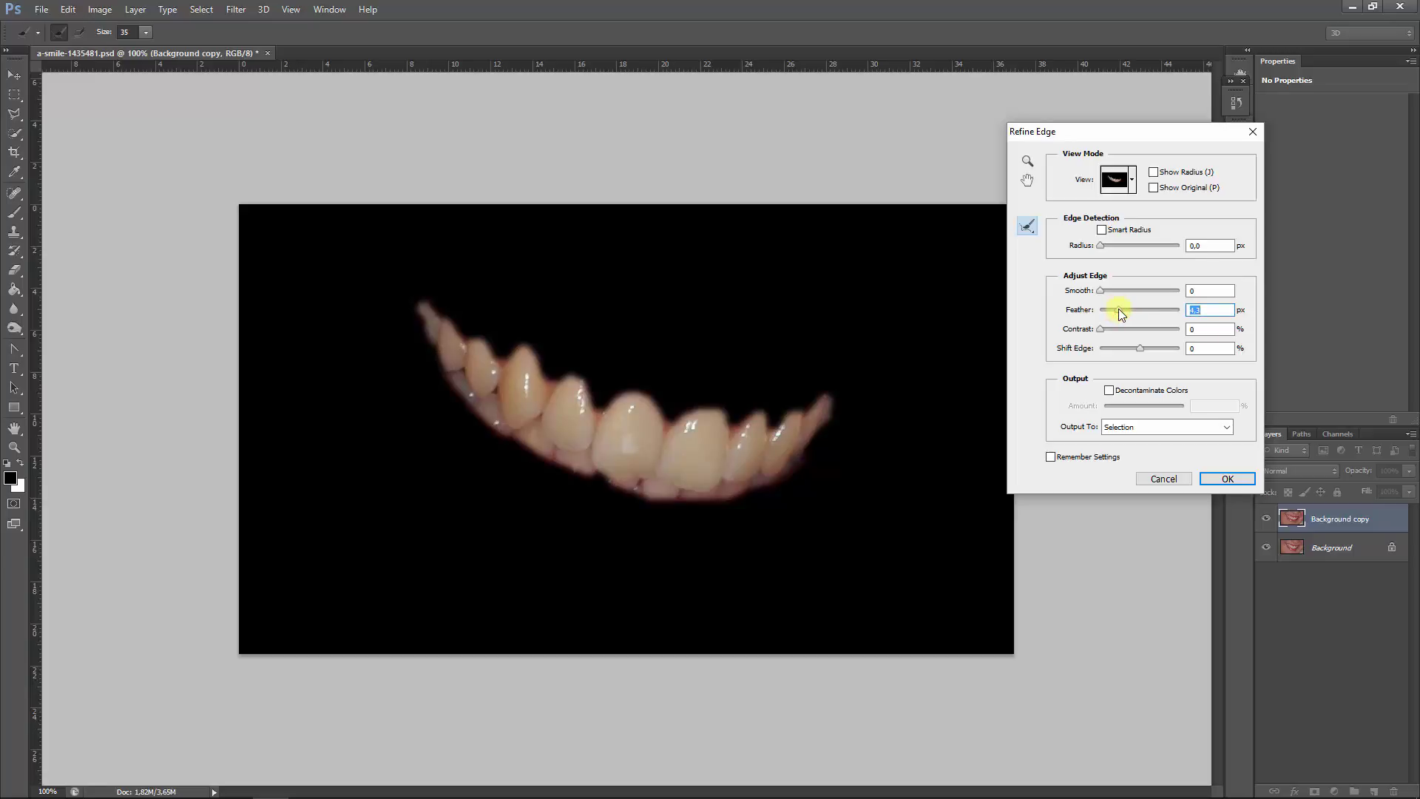
click(1125, 180)
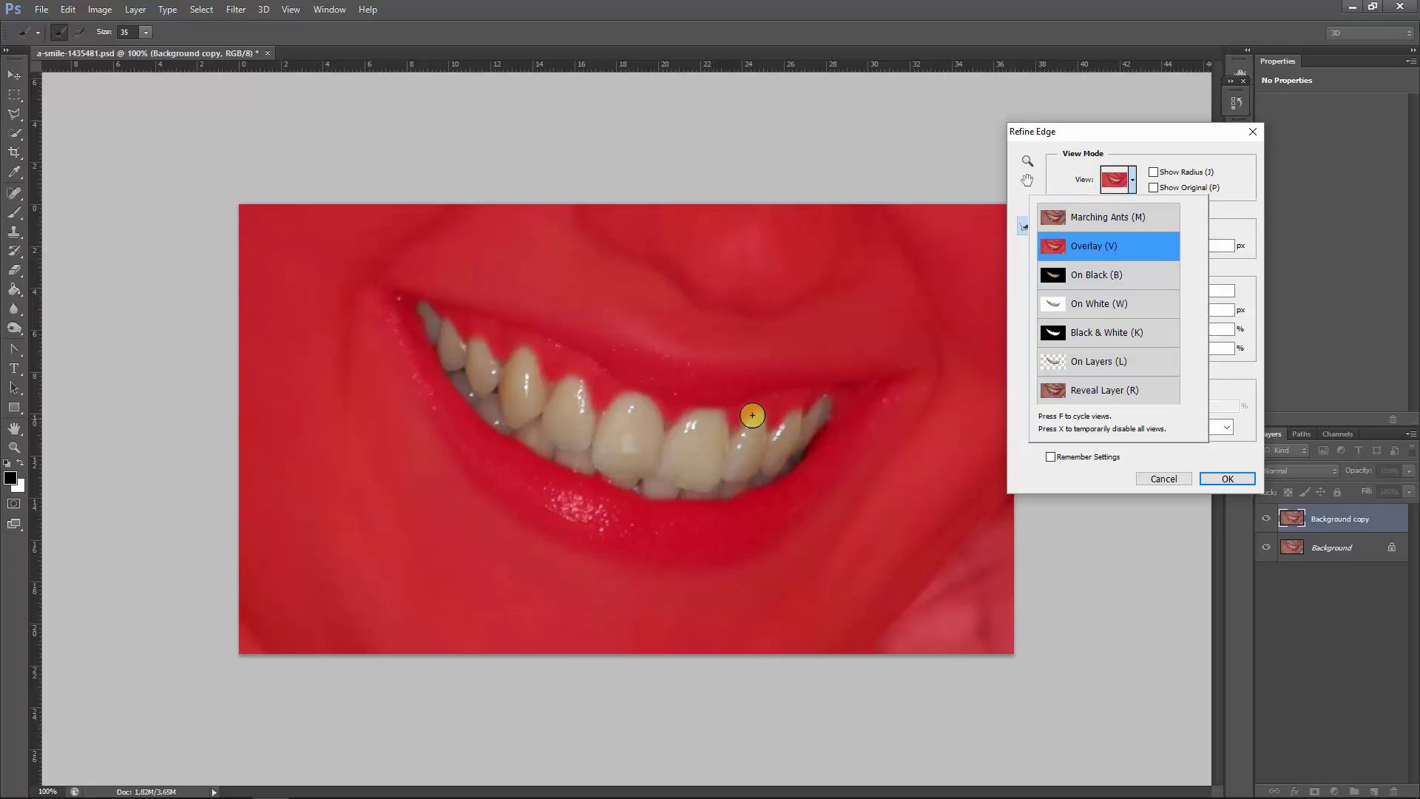
click(738, 429)
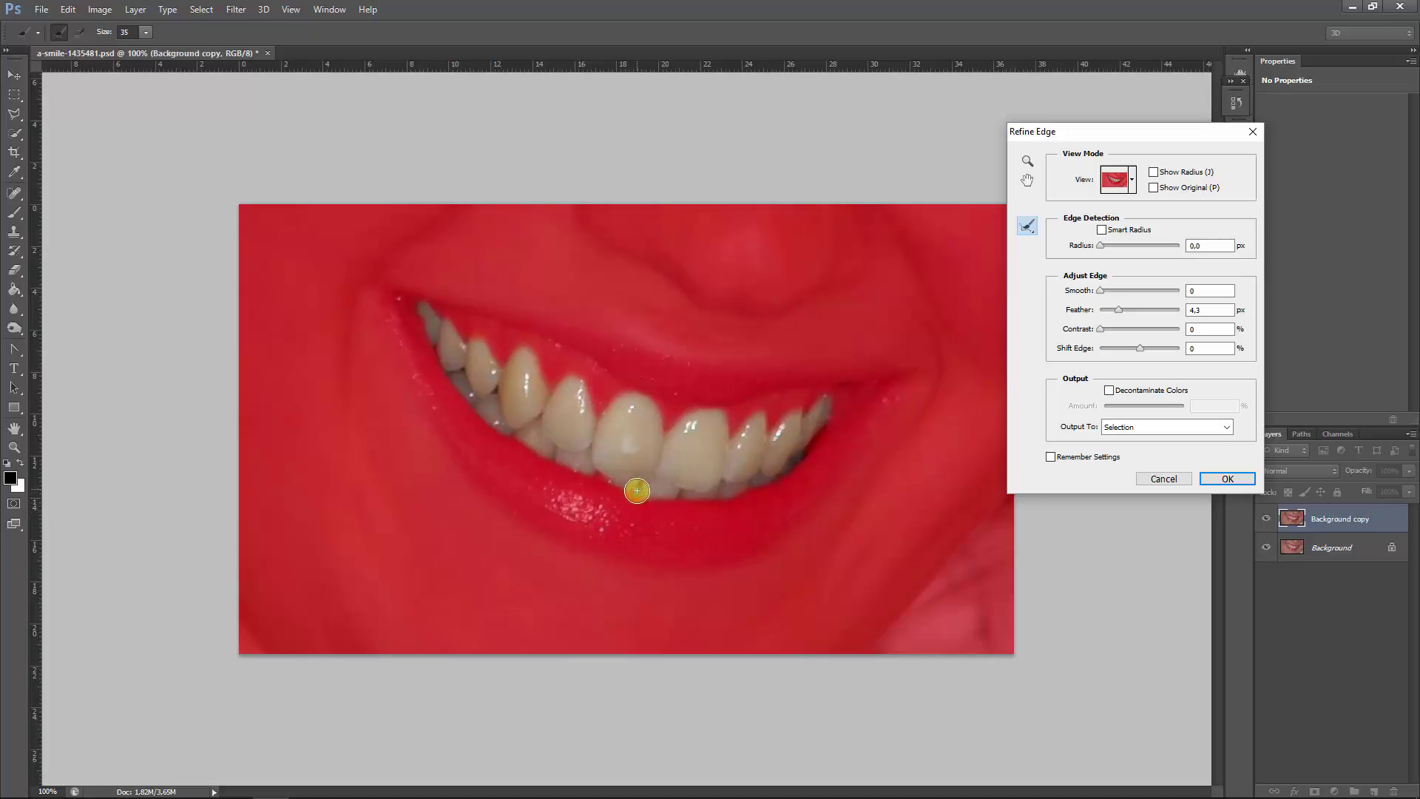
drag(634, 485, 636, 485)
click(1132, 181)
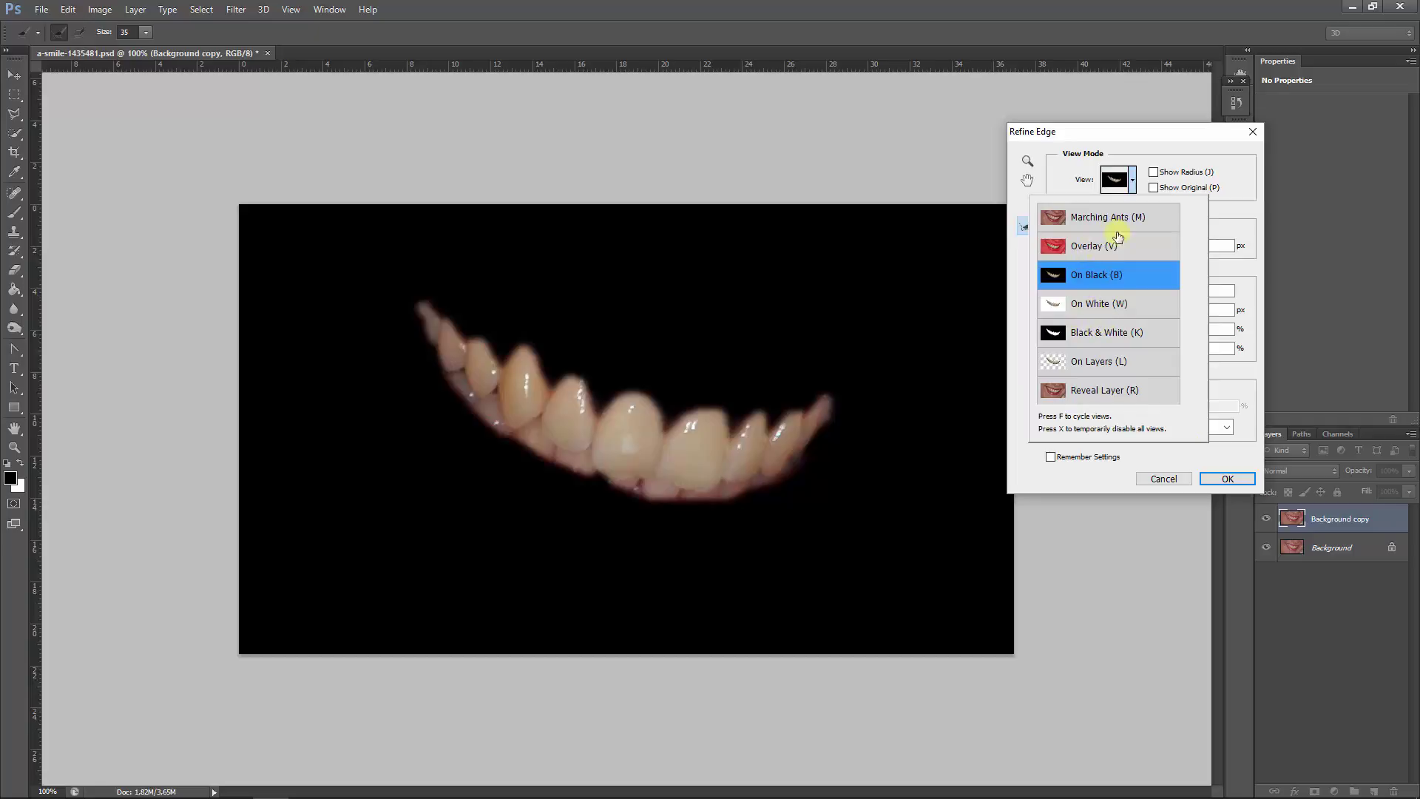
click(1216, 270)
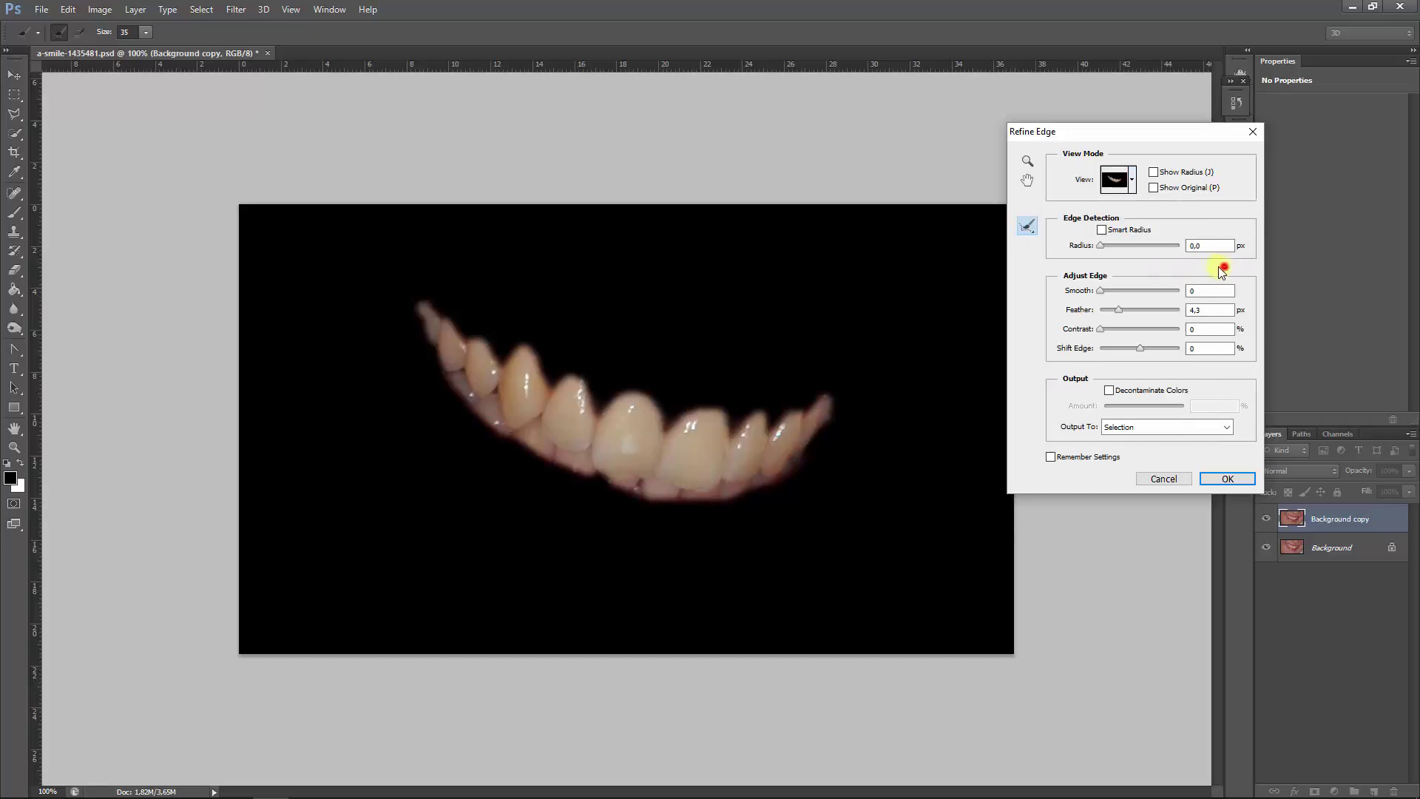
click(1213, 480)
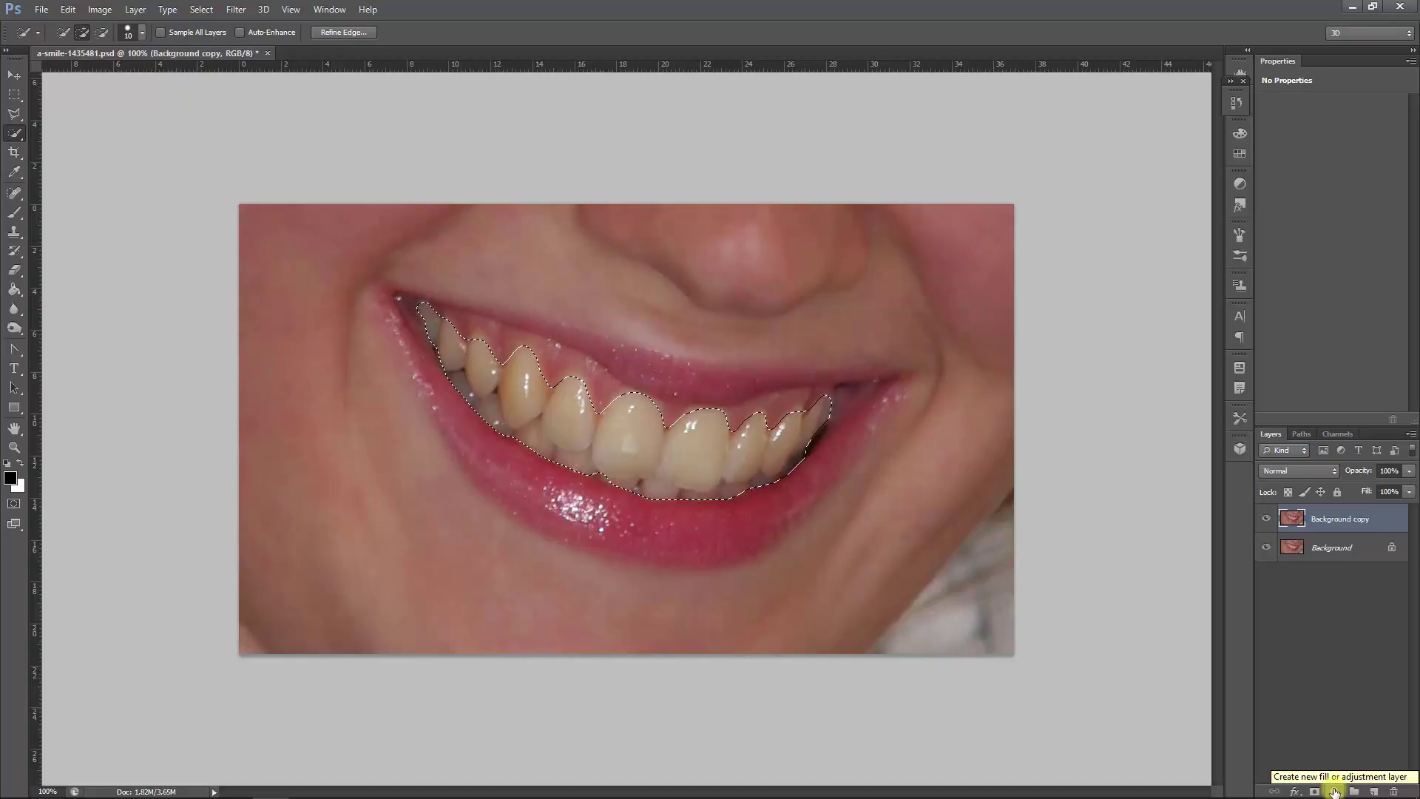
Add a Hue/Saturation adjustment layer from the teeth selection and clip it to the Background copy layer
click(135, 9)
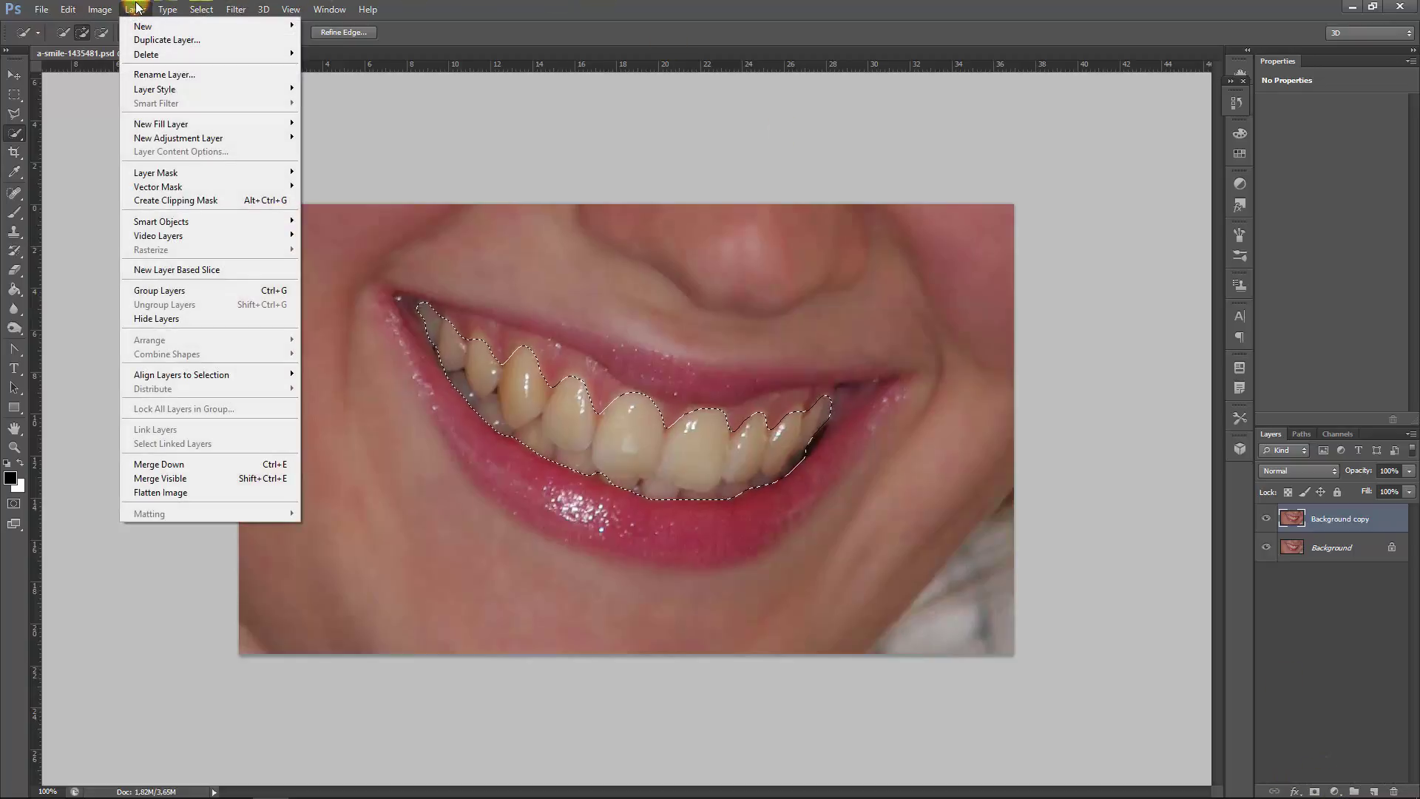
mouse_move(186, 140)
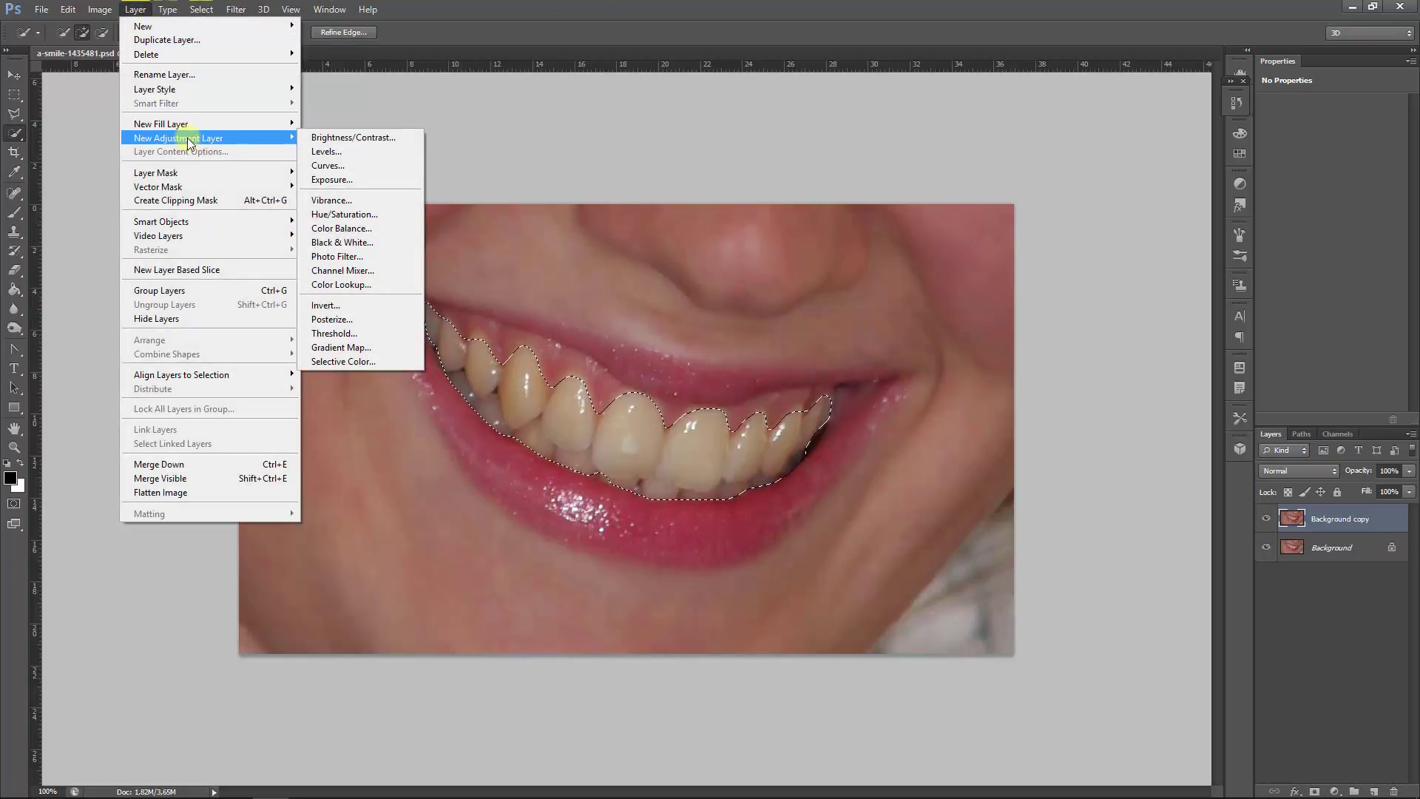
click(1335, 791)
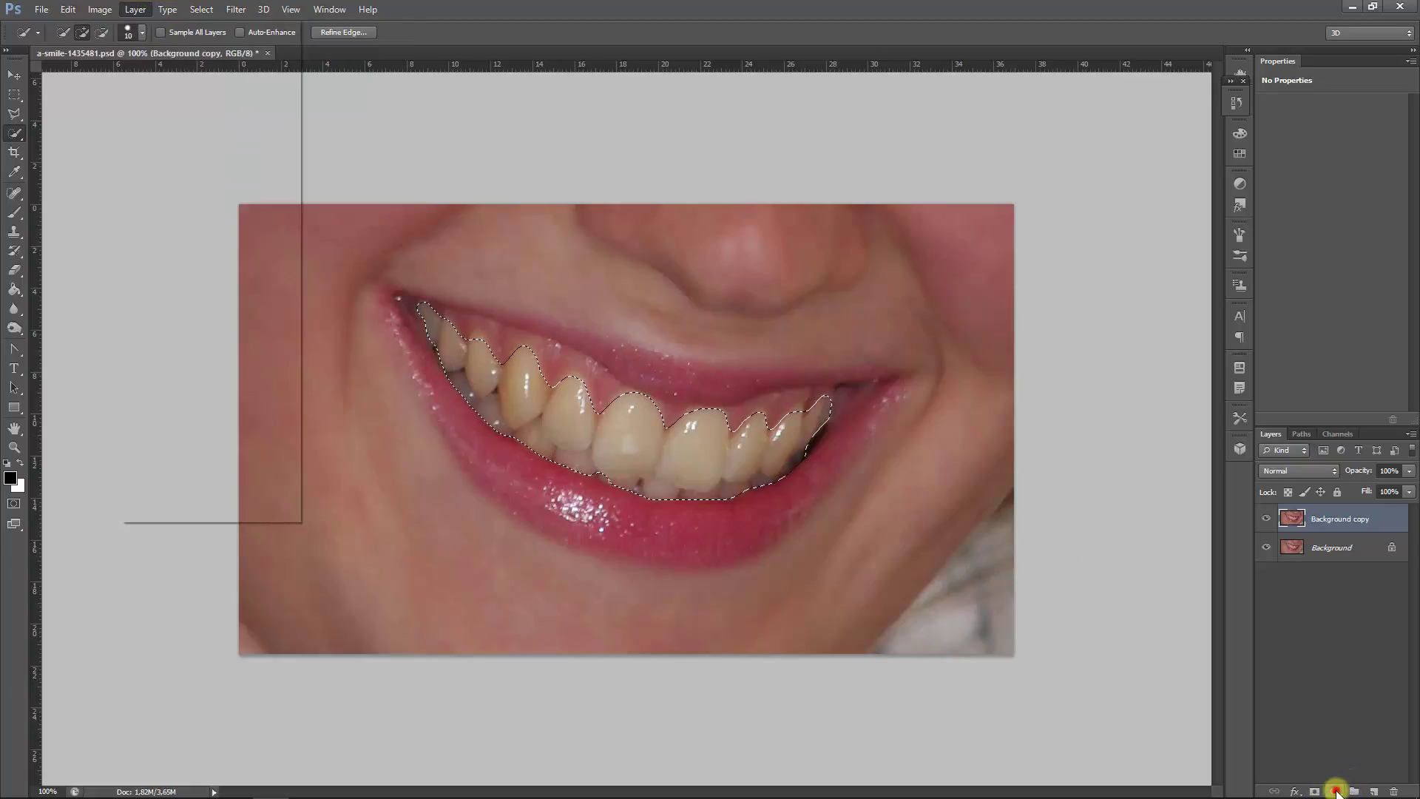
click(1335, 790)
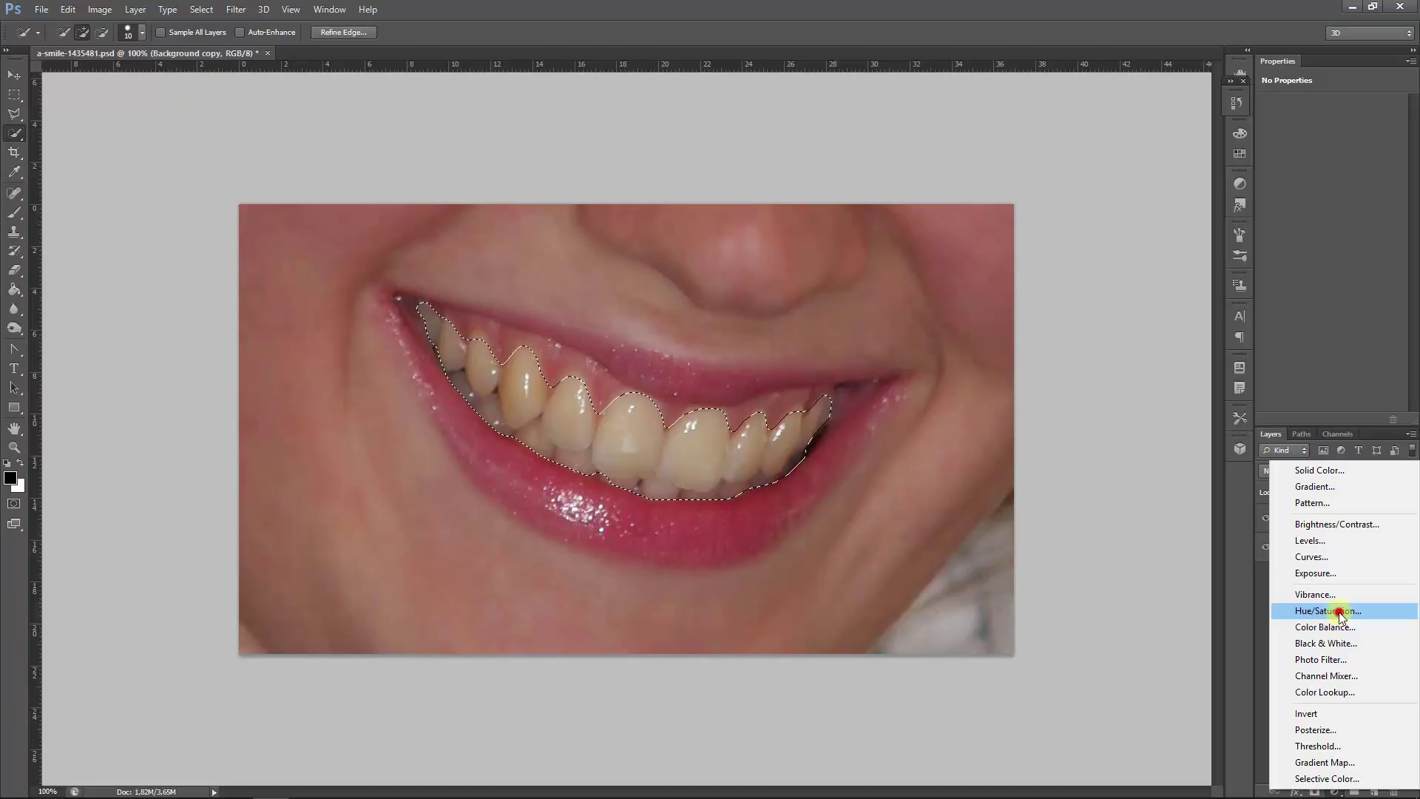
click(1328, 611)
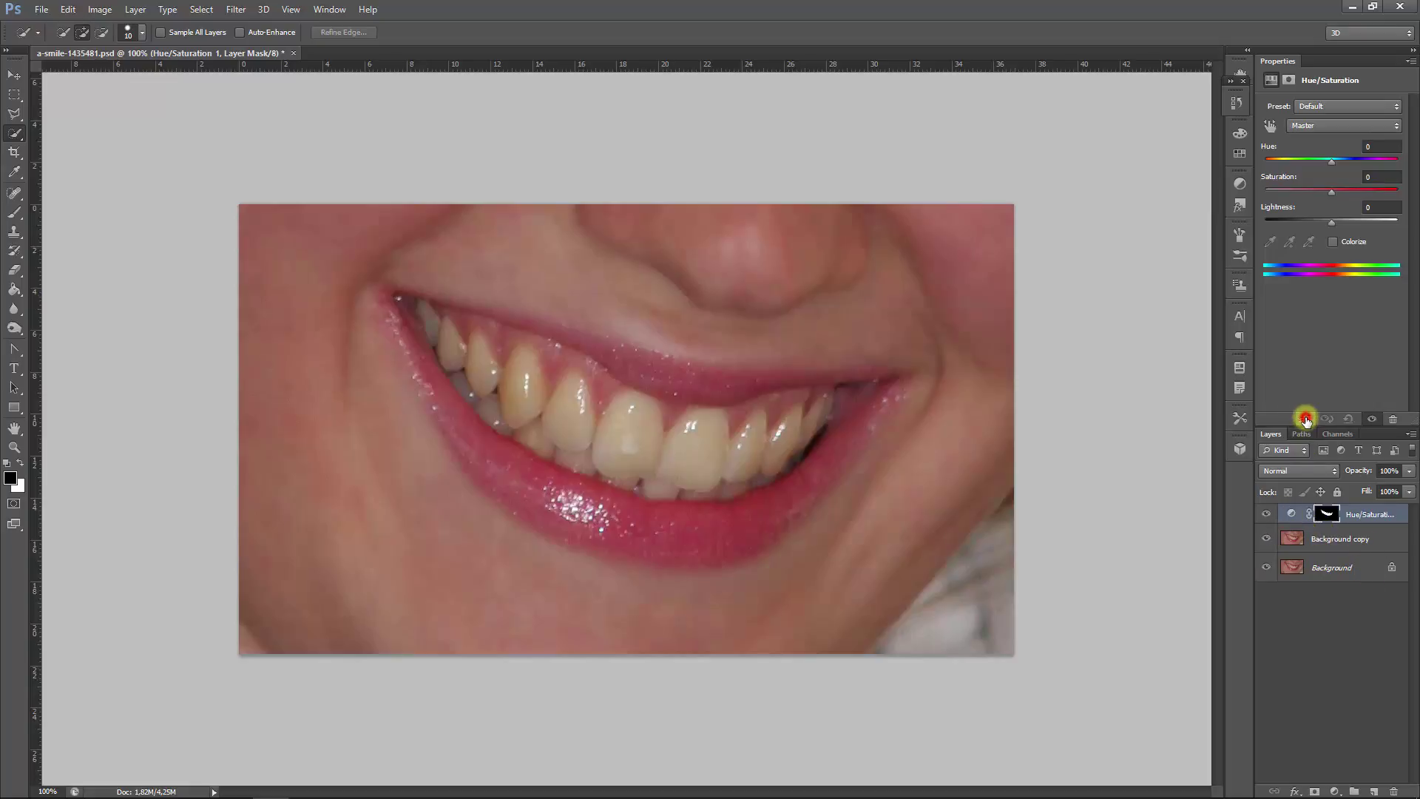
click(1305, 420)
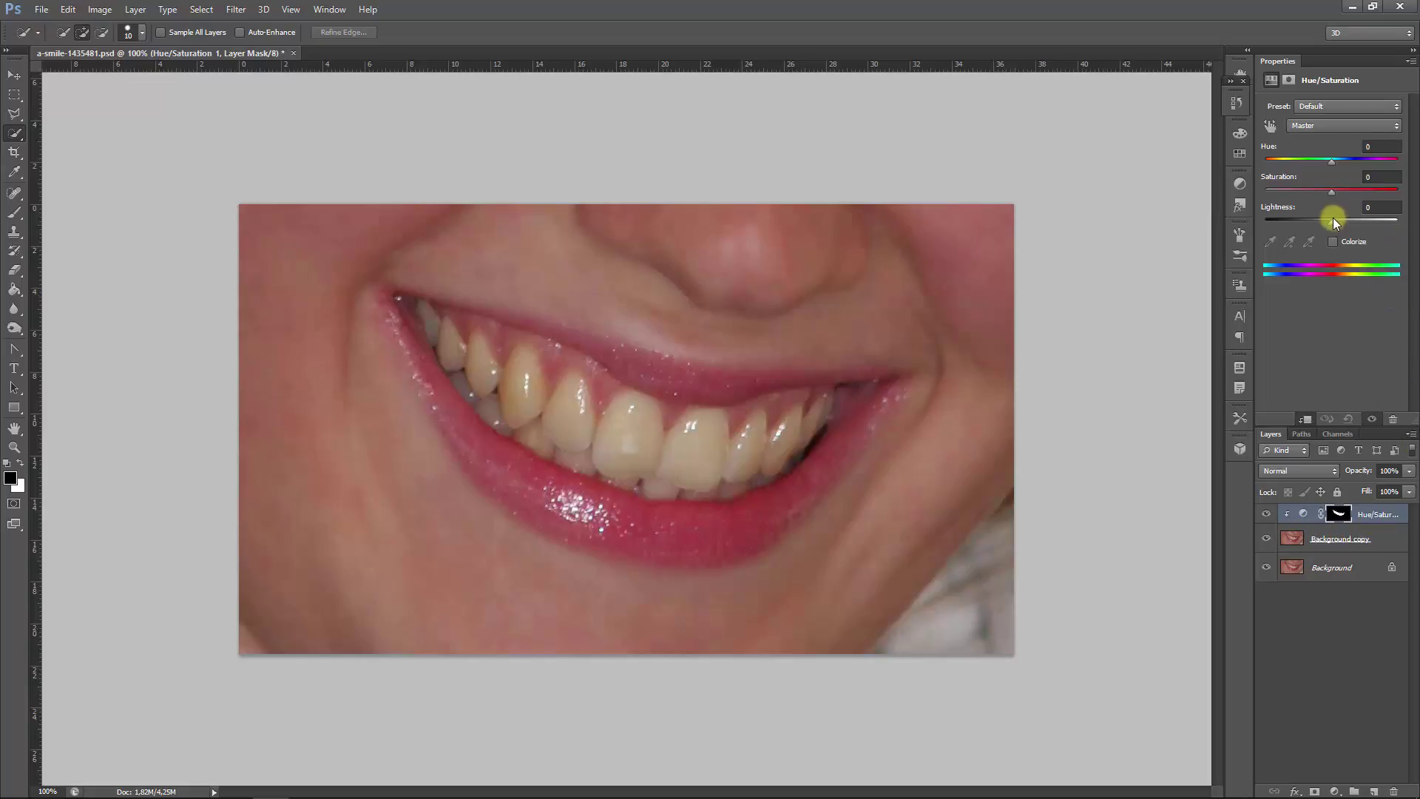
Try a Lightness of +38 on the Master range and reset it to 0
drag(1329, 219, 1356, 229)
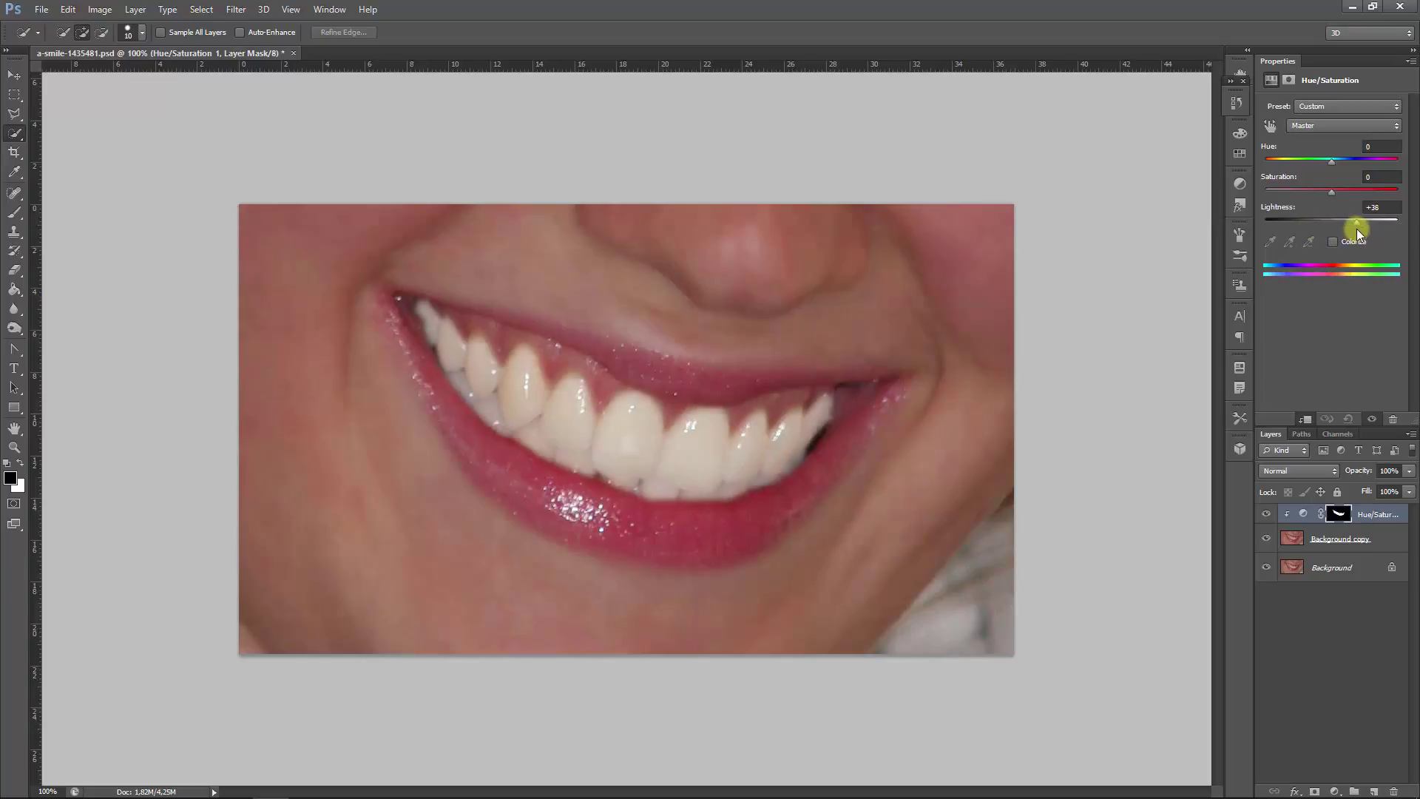
click(1374, 207)
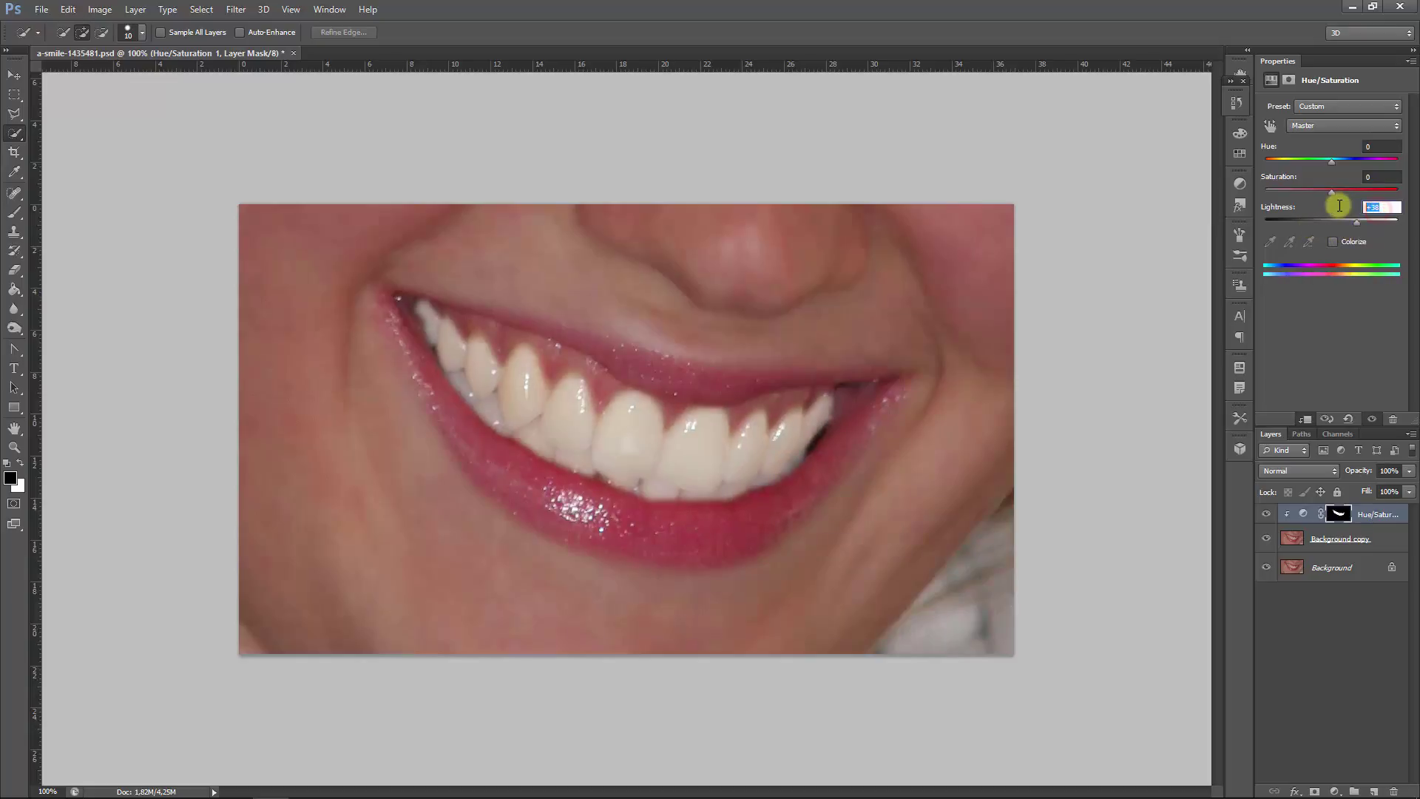
text(0)
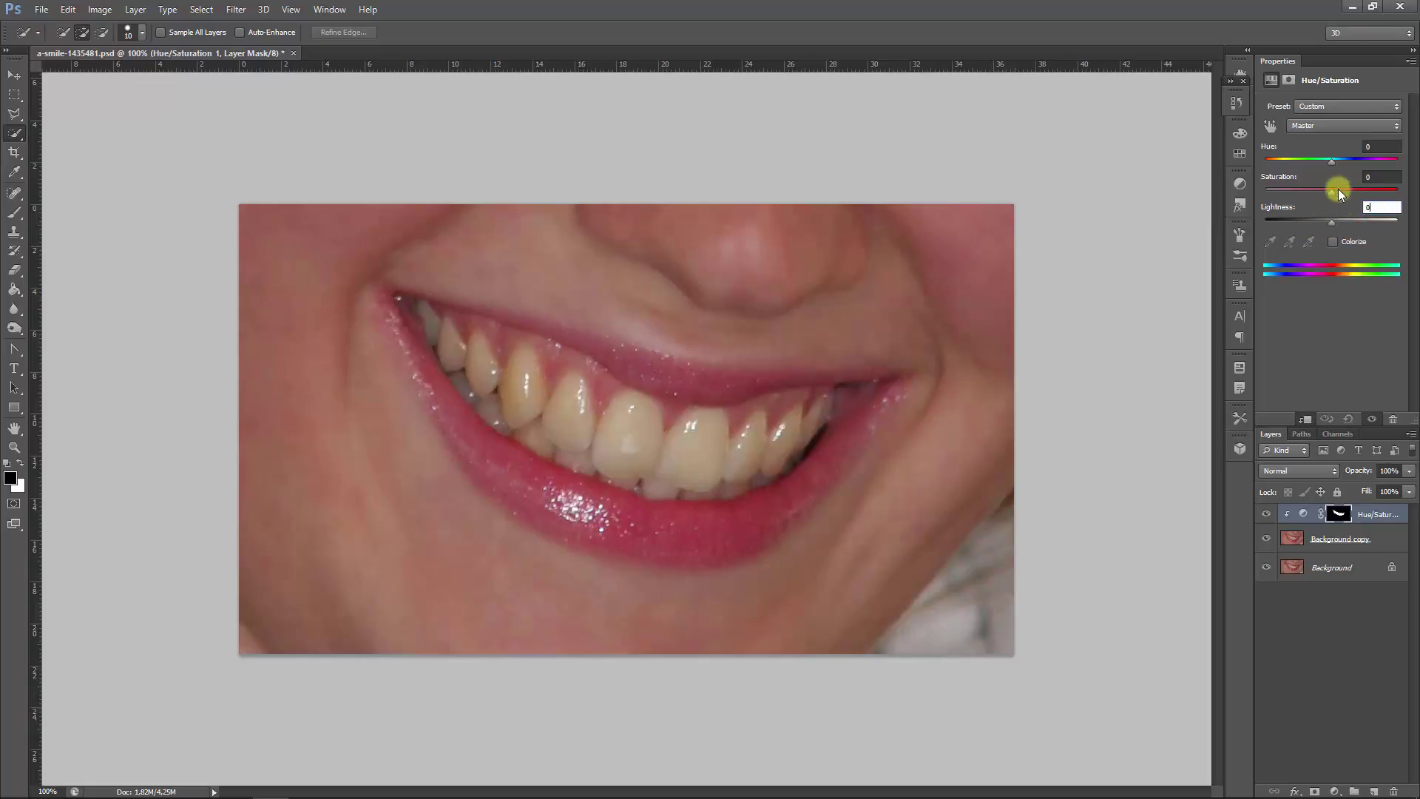
Switch the Hue/Saturation range to Yellows, test the saturation extremes and strongly desaturate the yellows in the teeth
click(1343, 124)
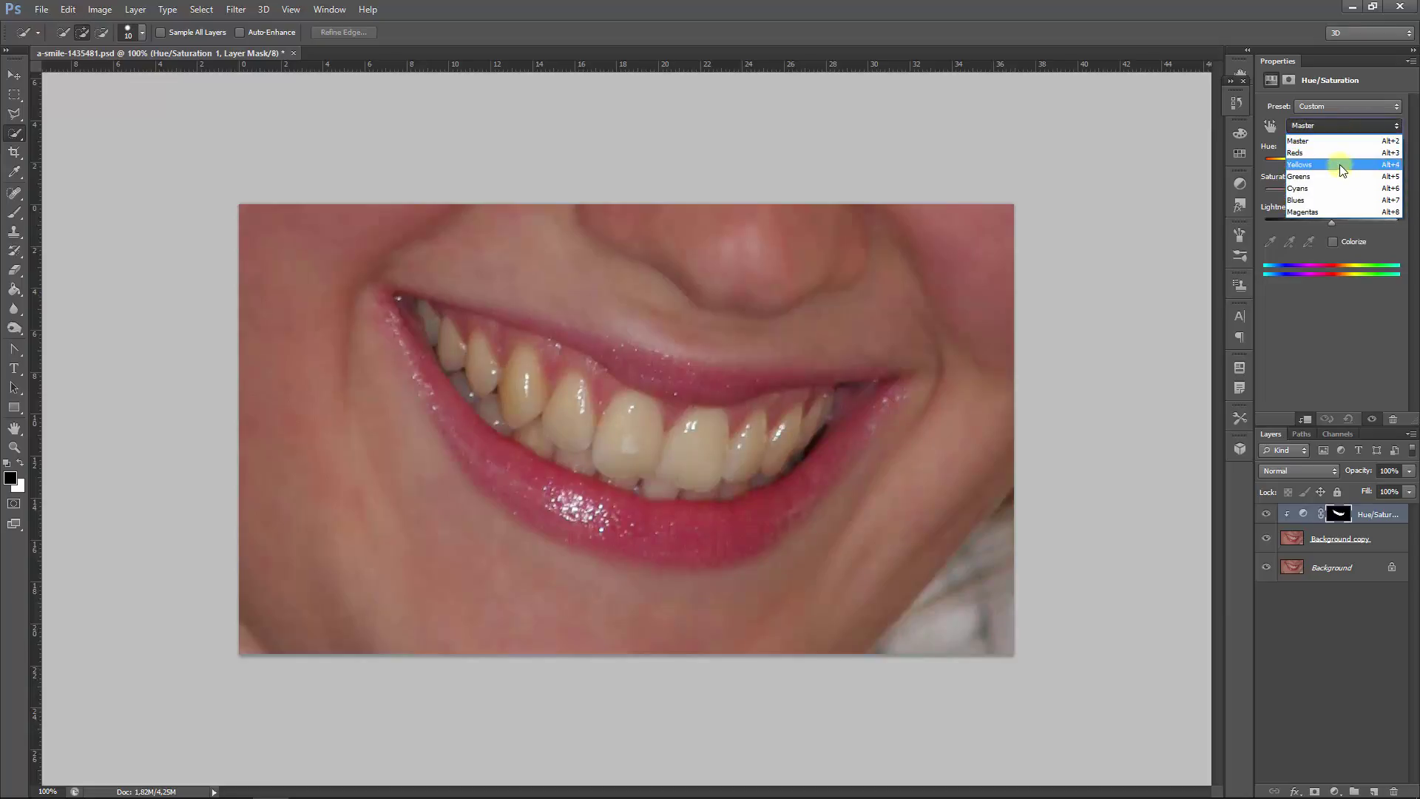
click(1339, 164)
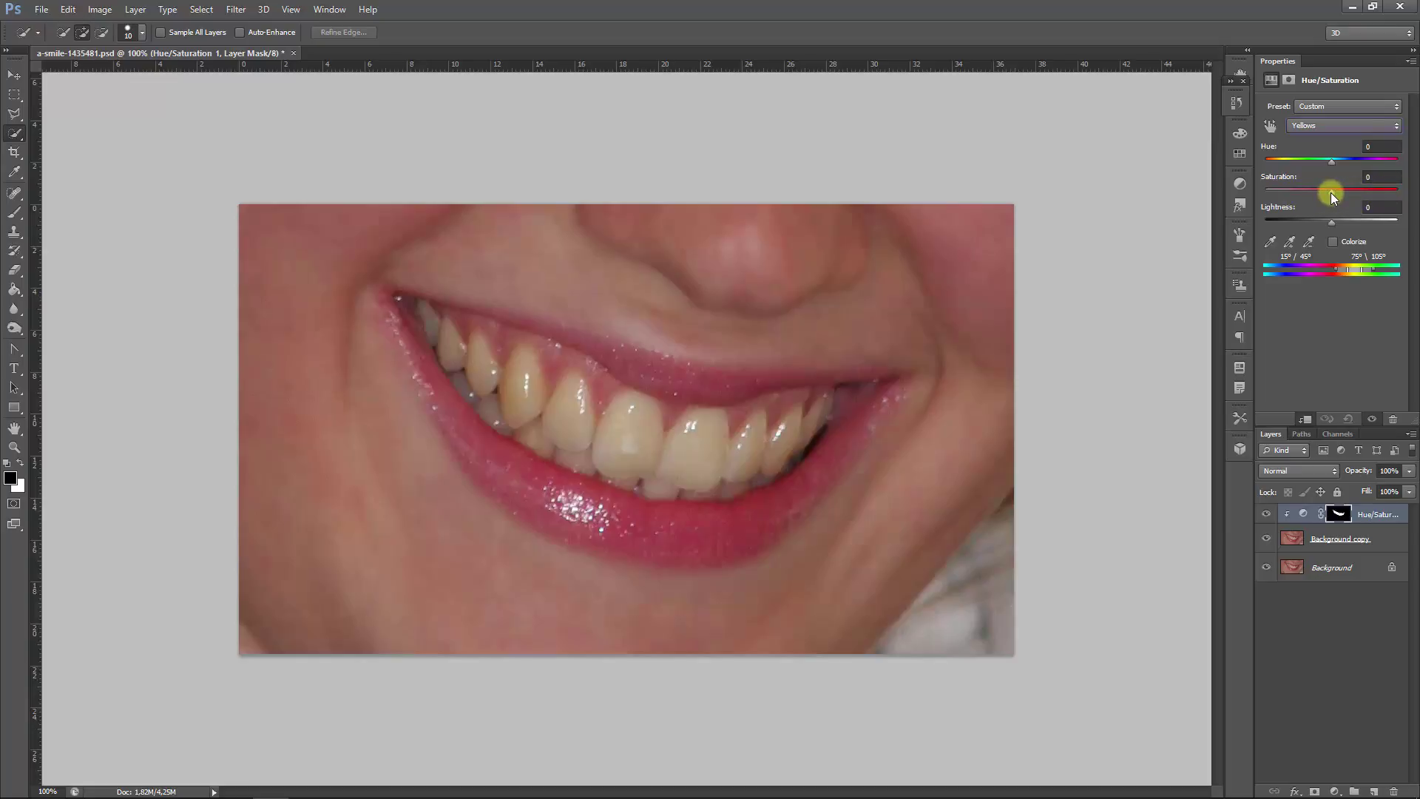
drag(1337, 193, 1389, 201)
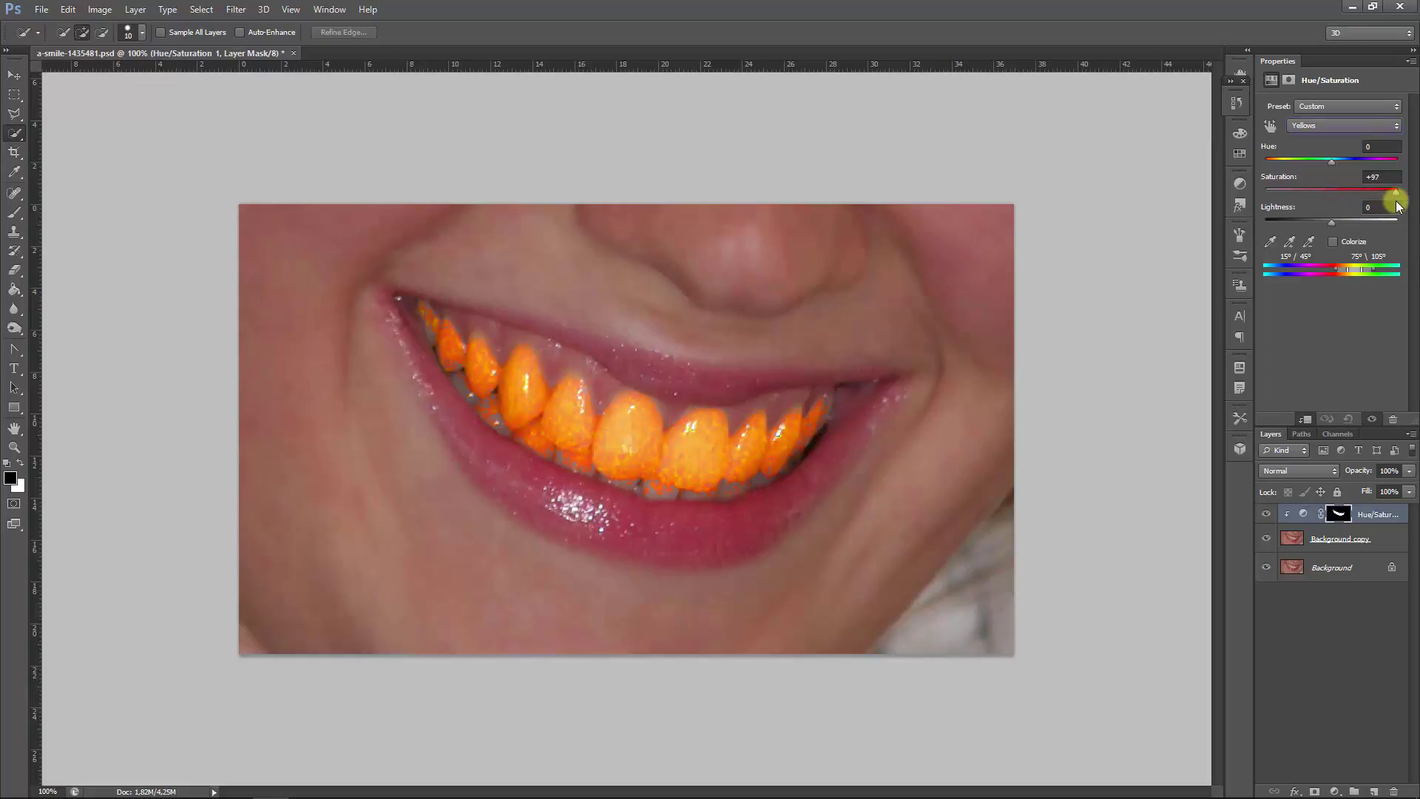
drag(1395, 201, 1315, 190)
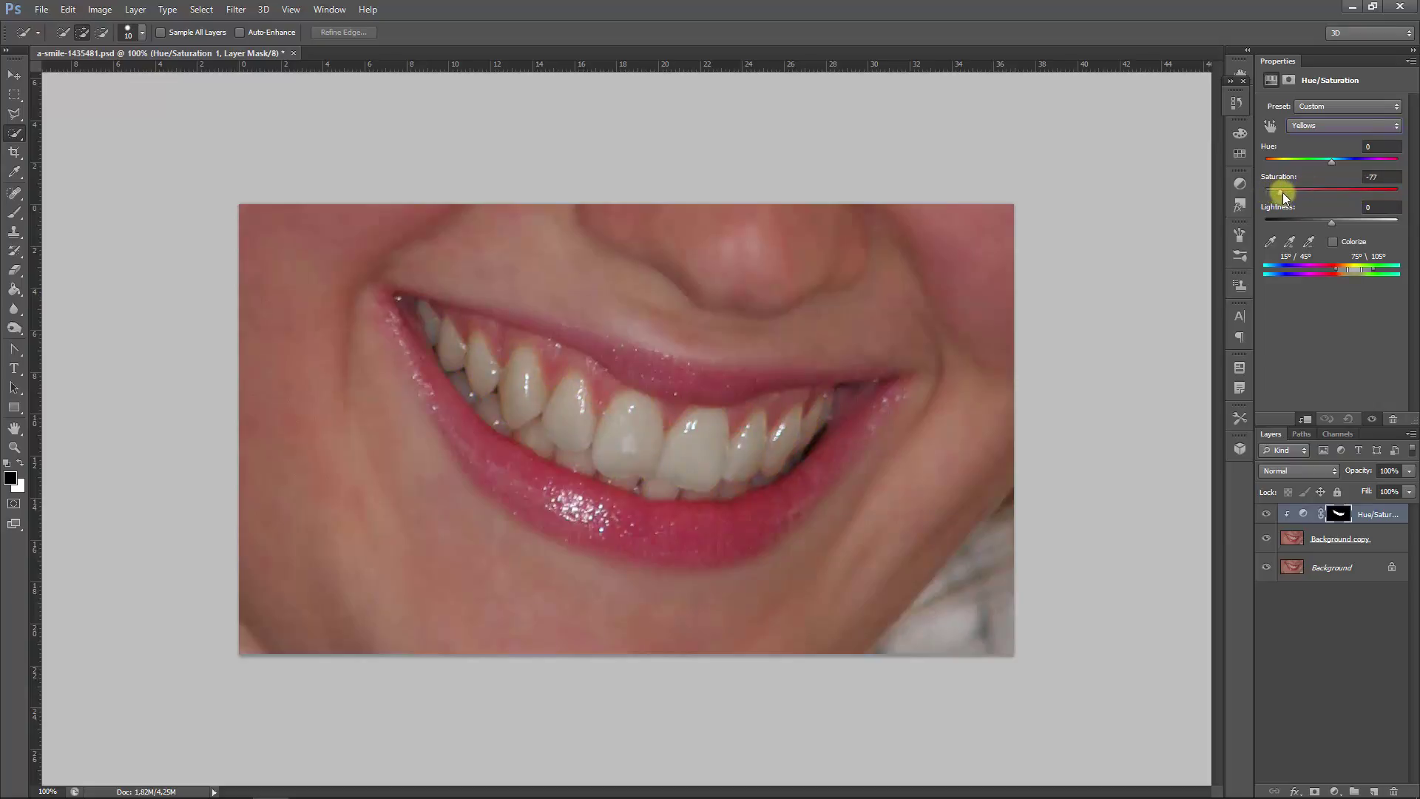
drag(1294, 195, 1319, 198)
drag(1286, 195, 1282, 196)
mouse_move(1281, 195)
mouse_down()
mouse_move(1243, 201)
mouse_move(1281, 197)
mouse_up()
drag(1290, 196, 1290, 197)
Return the Hue/Saturation range to Master and raise Lightness to +28 to brighten the teeth
click(1358, 127)
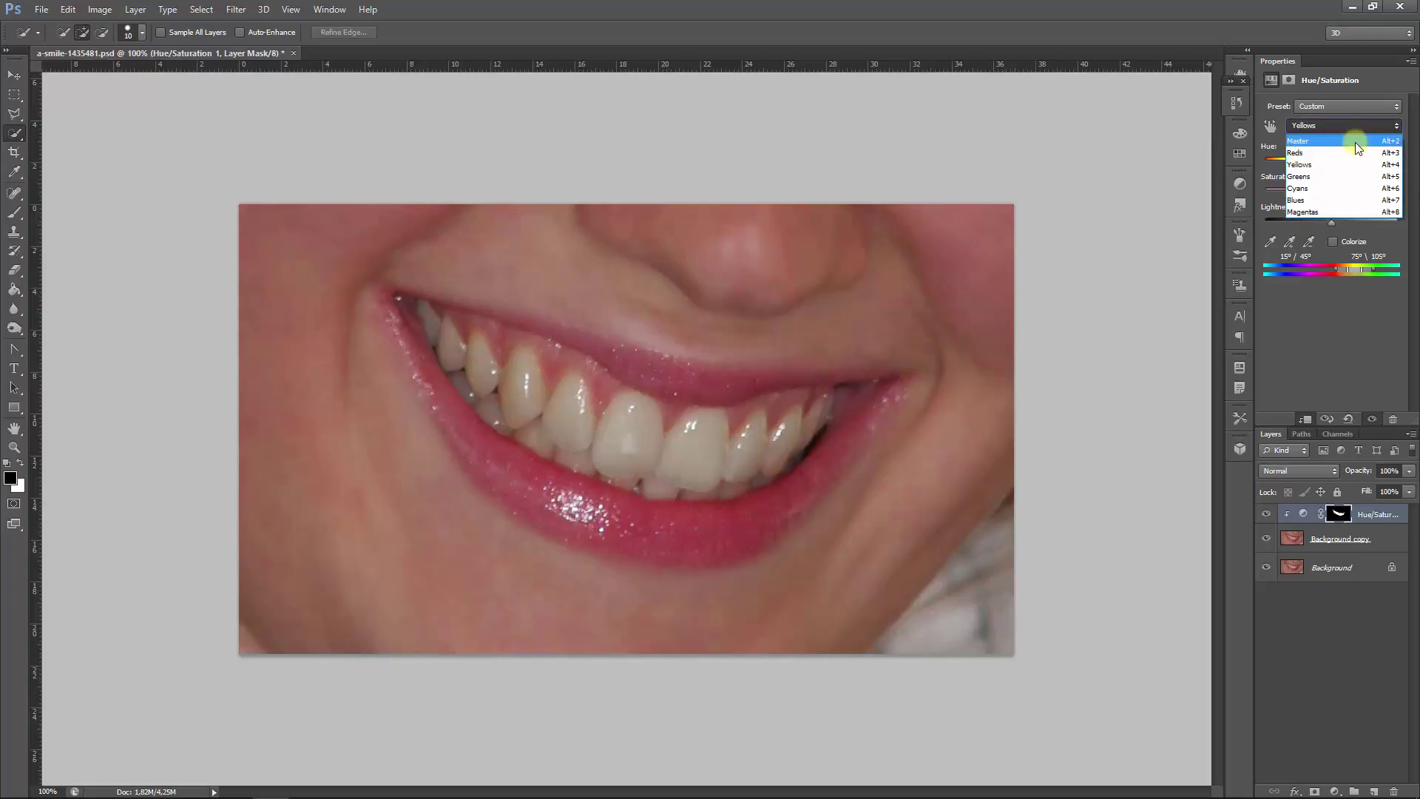
click(1355, 142)
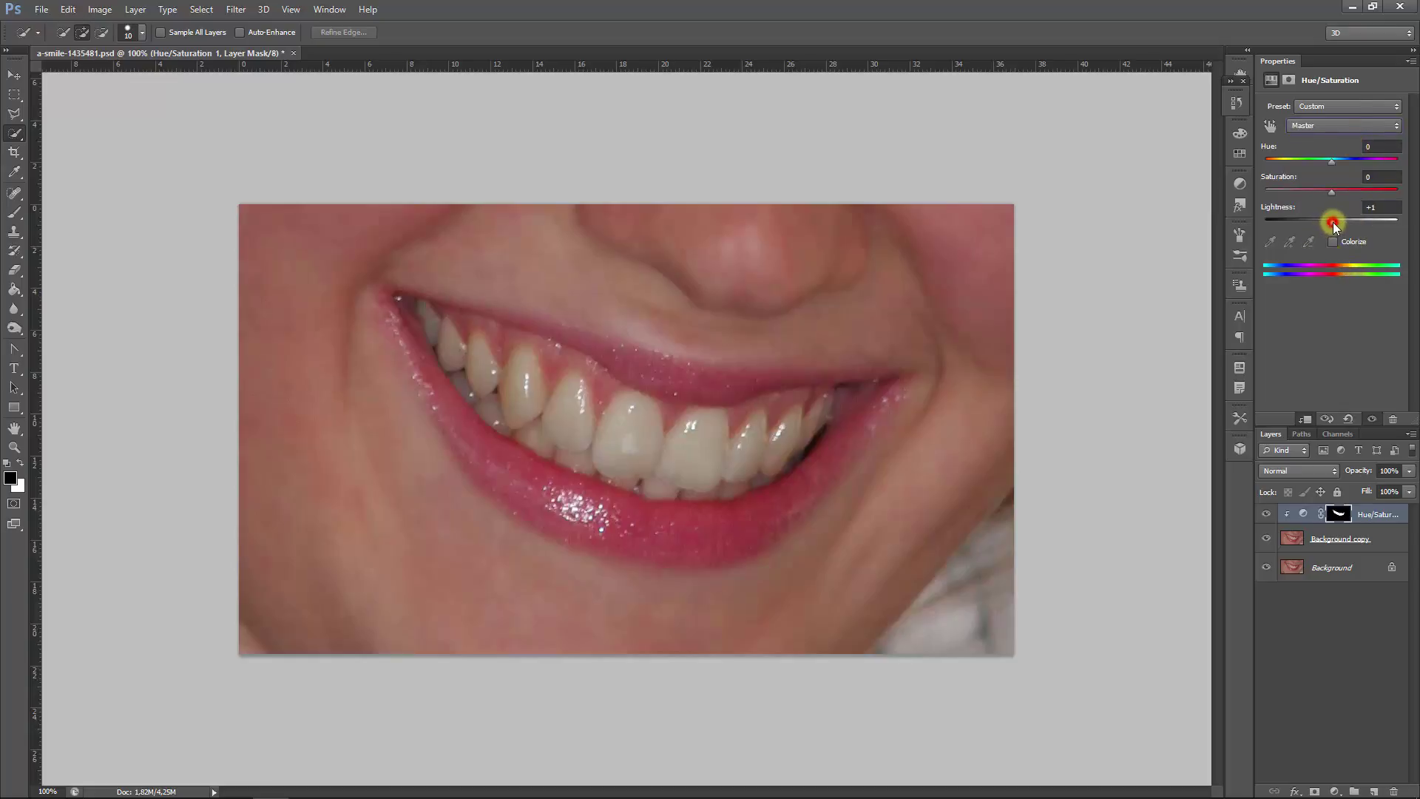
drag(1332, 222, 1338, 223)
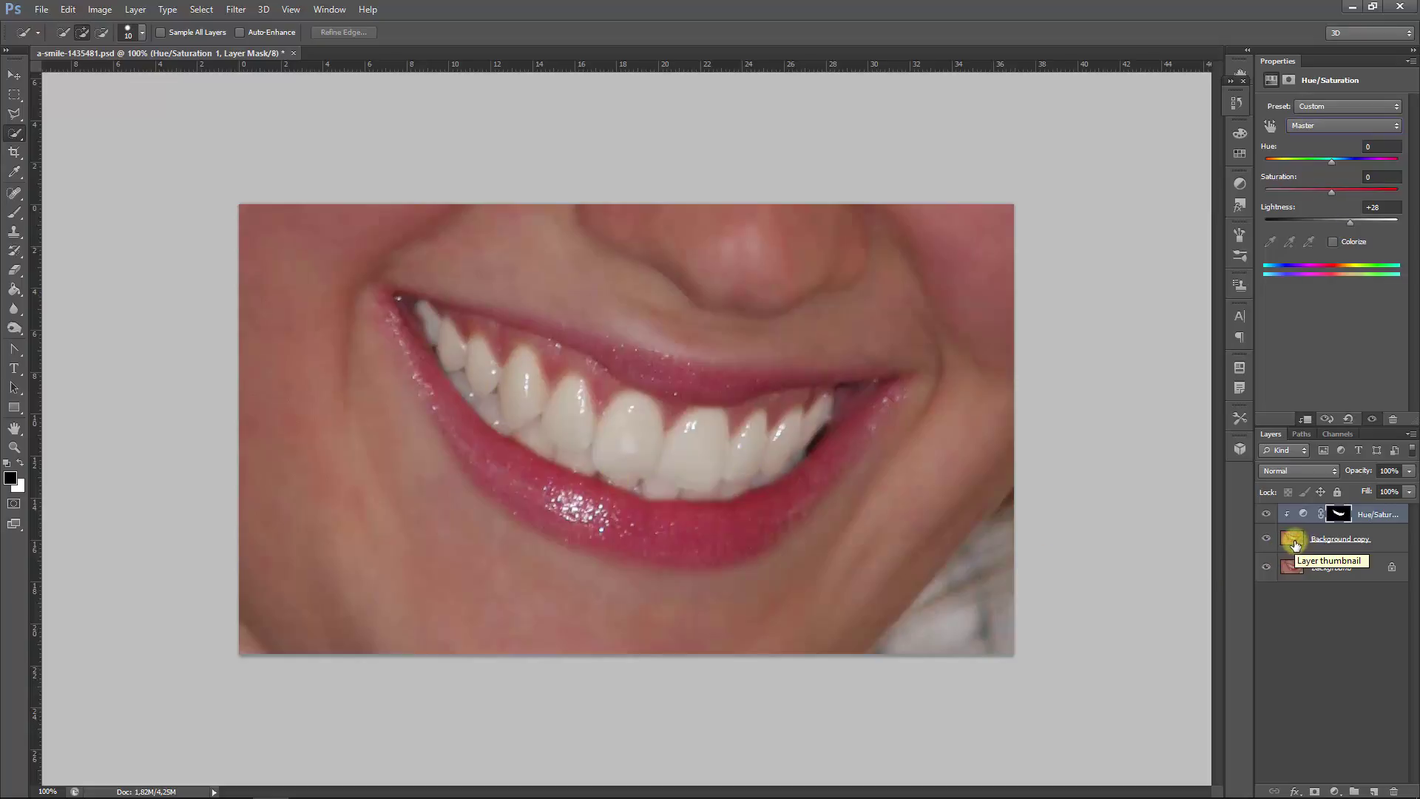
Compare the teeth with the adjustment hidden, and retouch the two front teeth on the Background copy layer with the Content-Aware Spot Healing Brush
click(1294, 545)
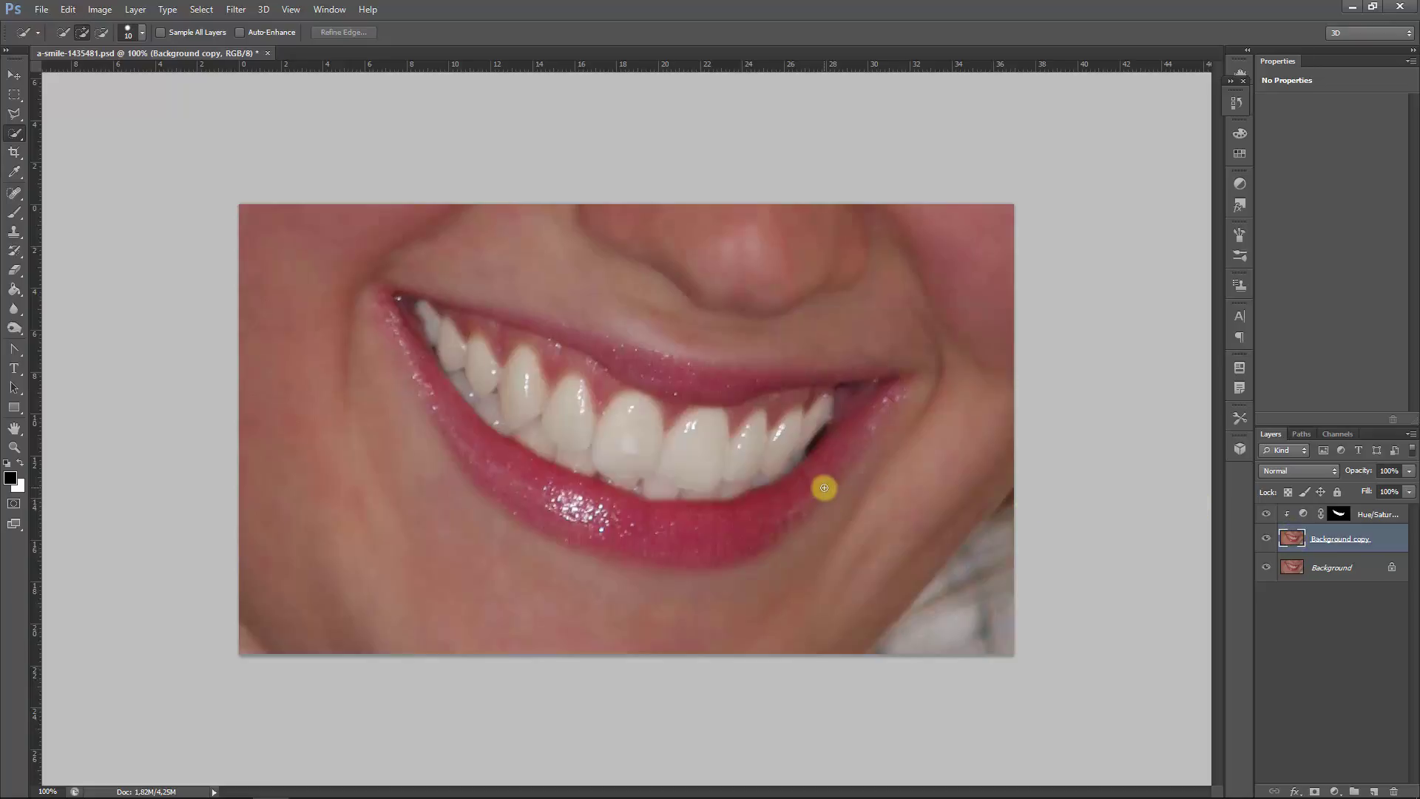
click(14, 194)
click(89, 190)
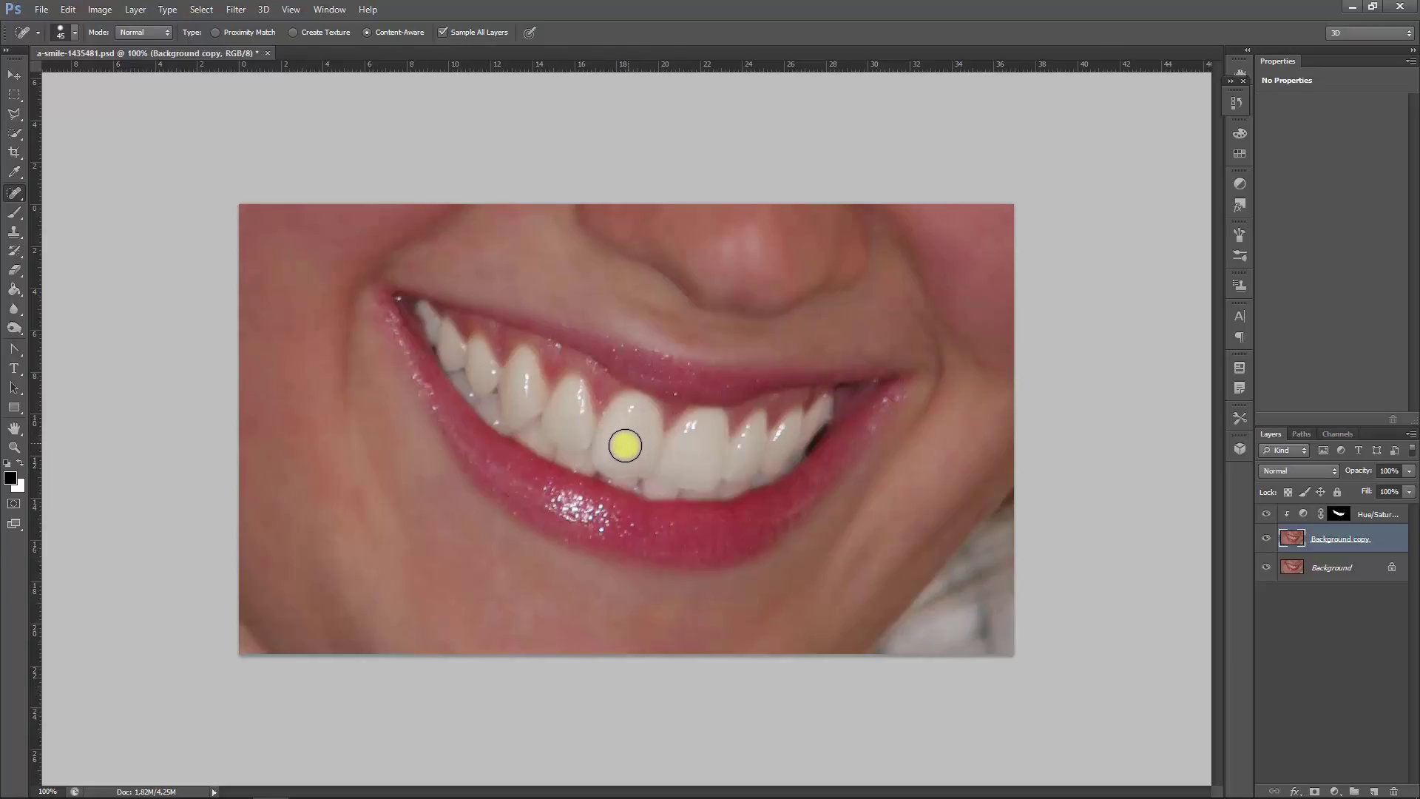
click(1266, 515)
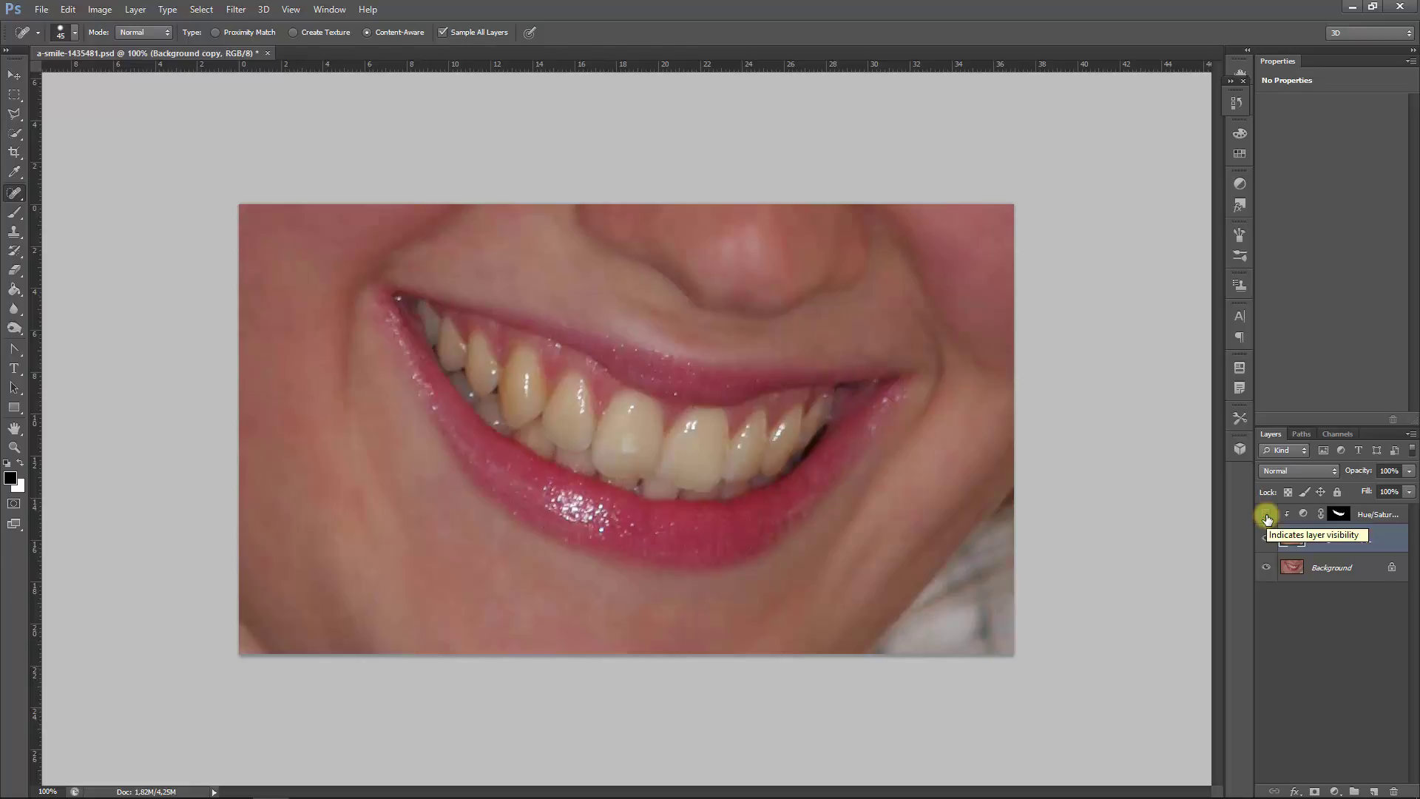
click(1266, 514)
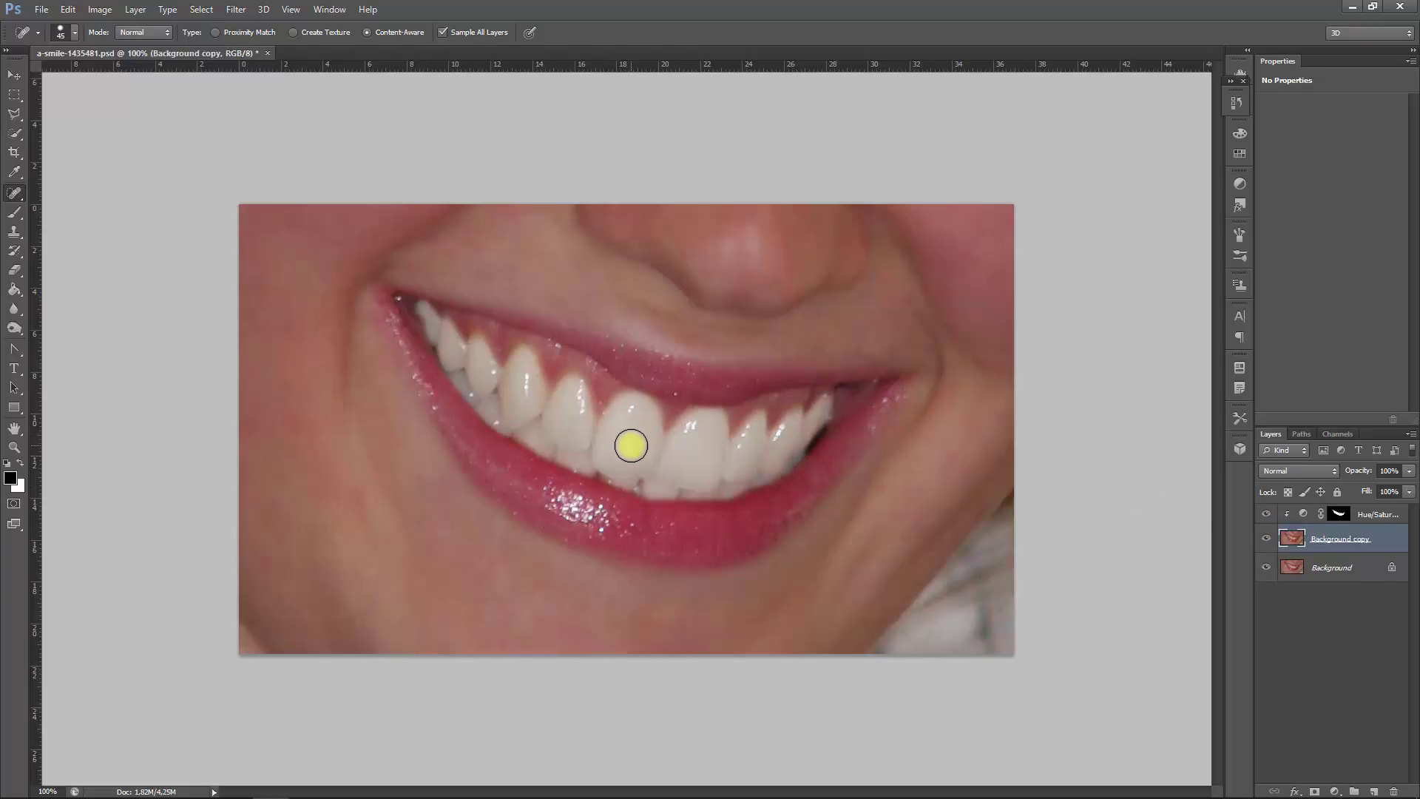
click(630, 445)
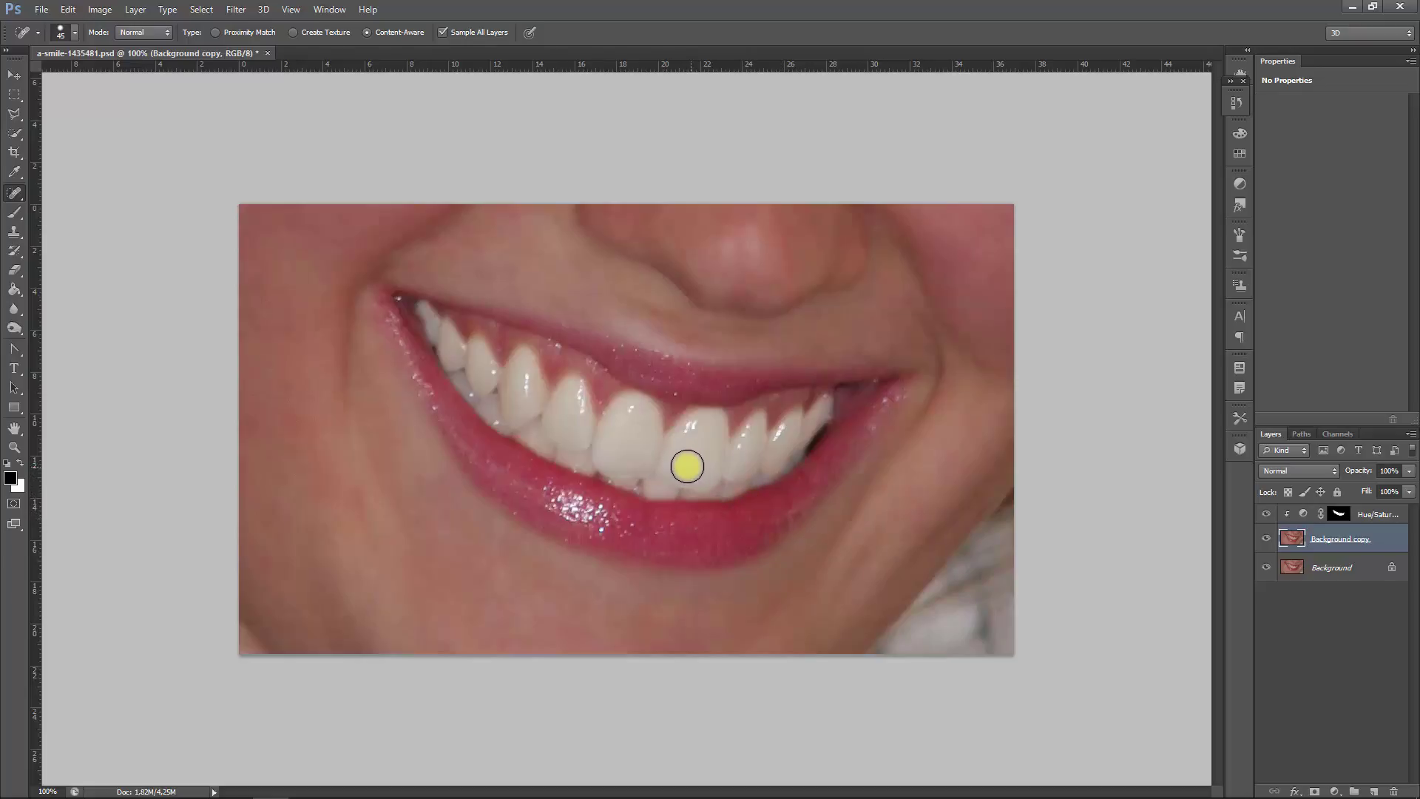
click(687, 466)
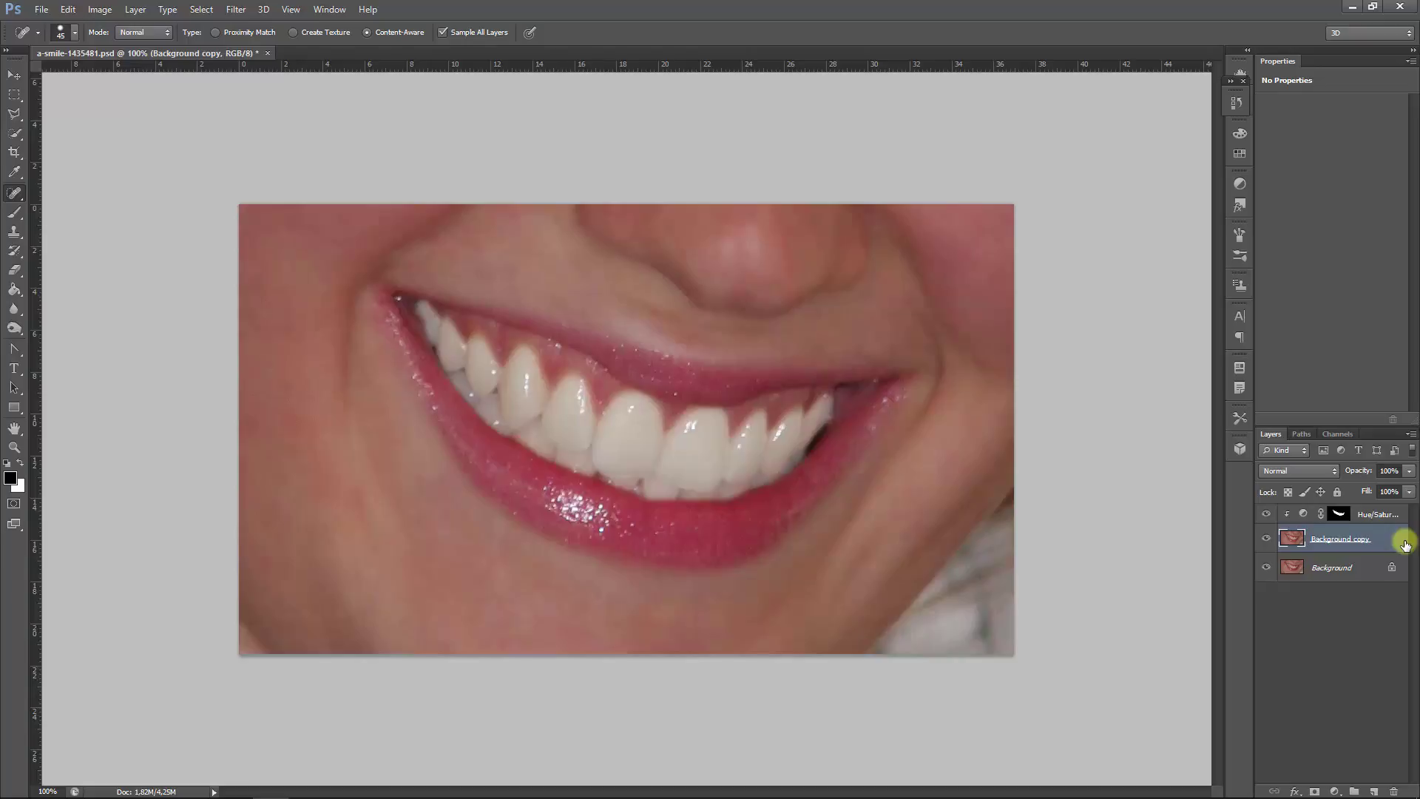
Target the Hue/Saturation layer mask and set up a soft black Brush of 45 px with 0% hardness and 49% flow
click(1342, 512)
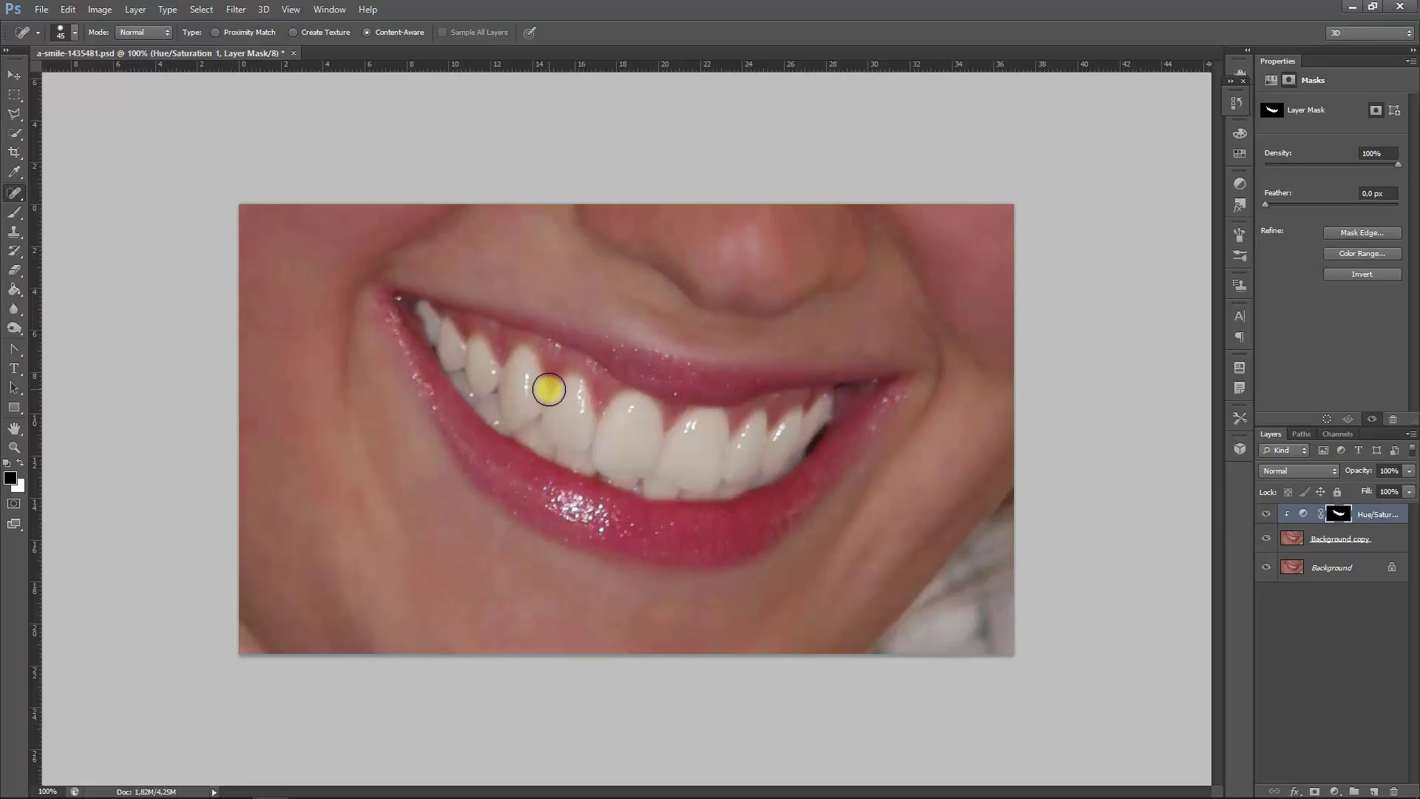
click(15, 213)
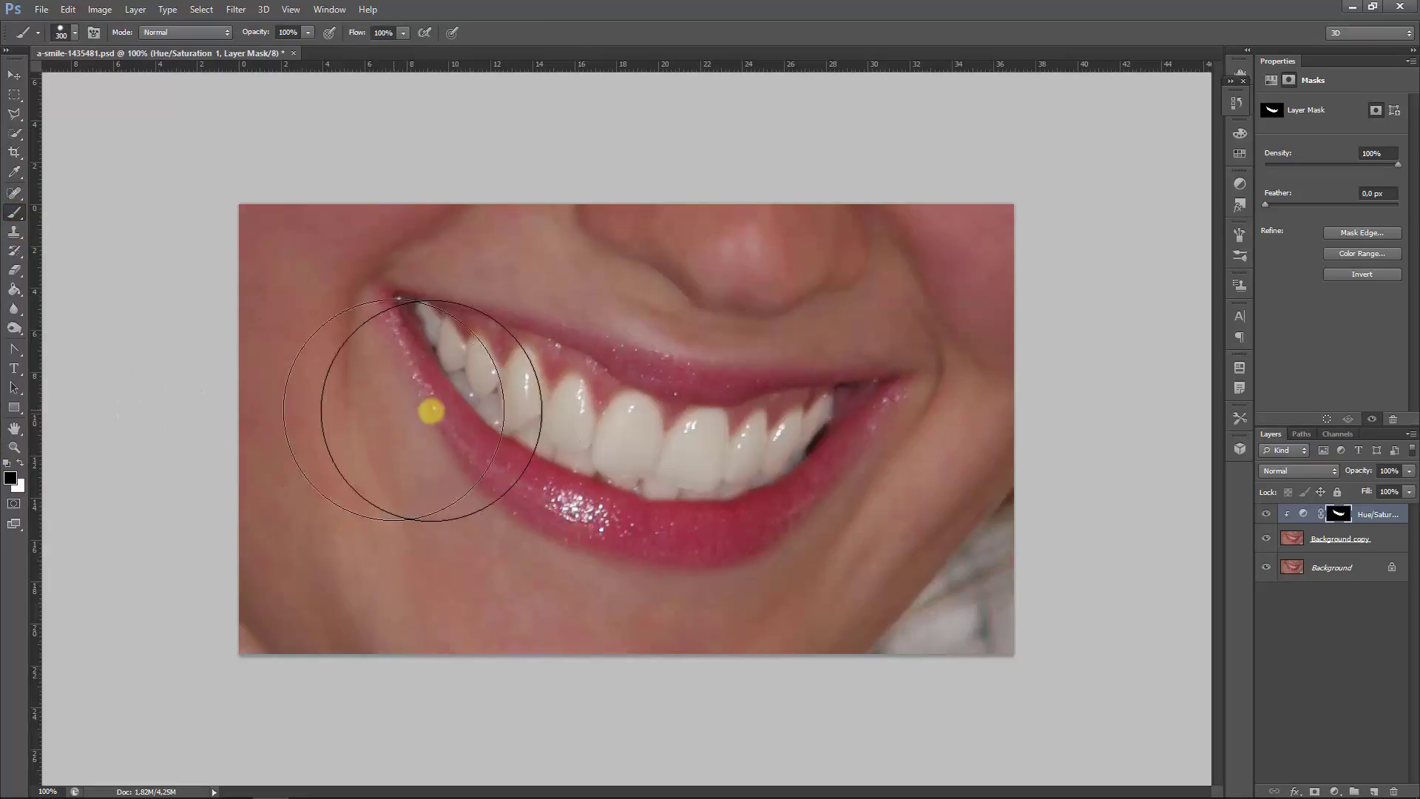
key(bracketleft)
key(bracketleft)
key(bracketleft)
key(bracketleft)
key(bracketleft)
key(bracketleft)
key(bracketleft)
key(bracketleft)
key(bracketleft)
key(bracketleft)
key(bracketleft)
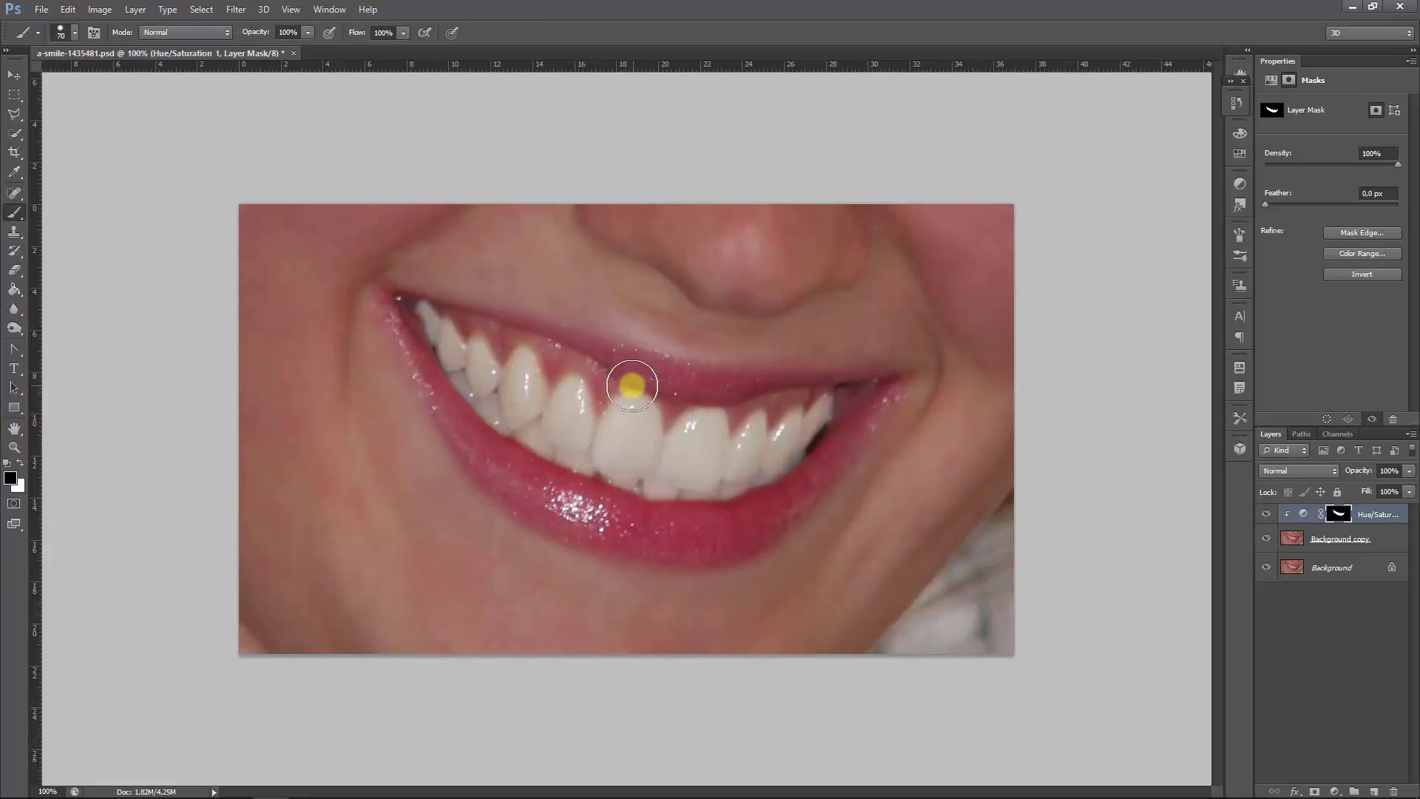
key(bracketleft)
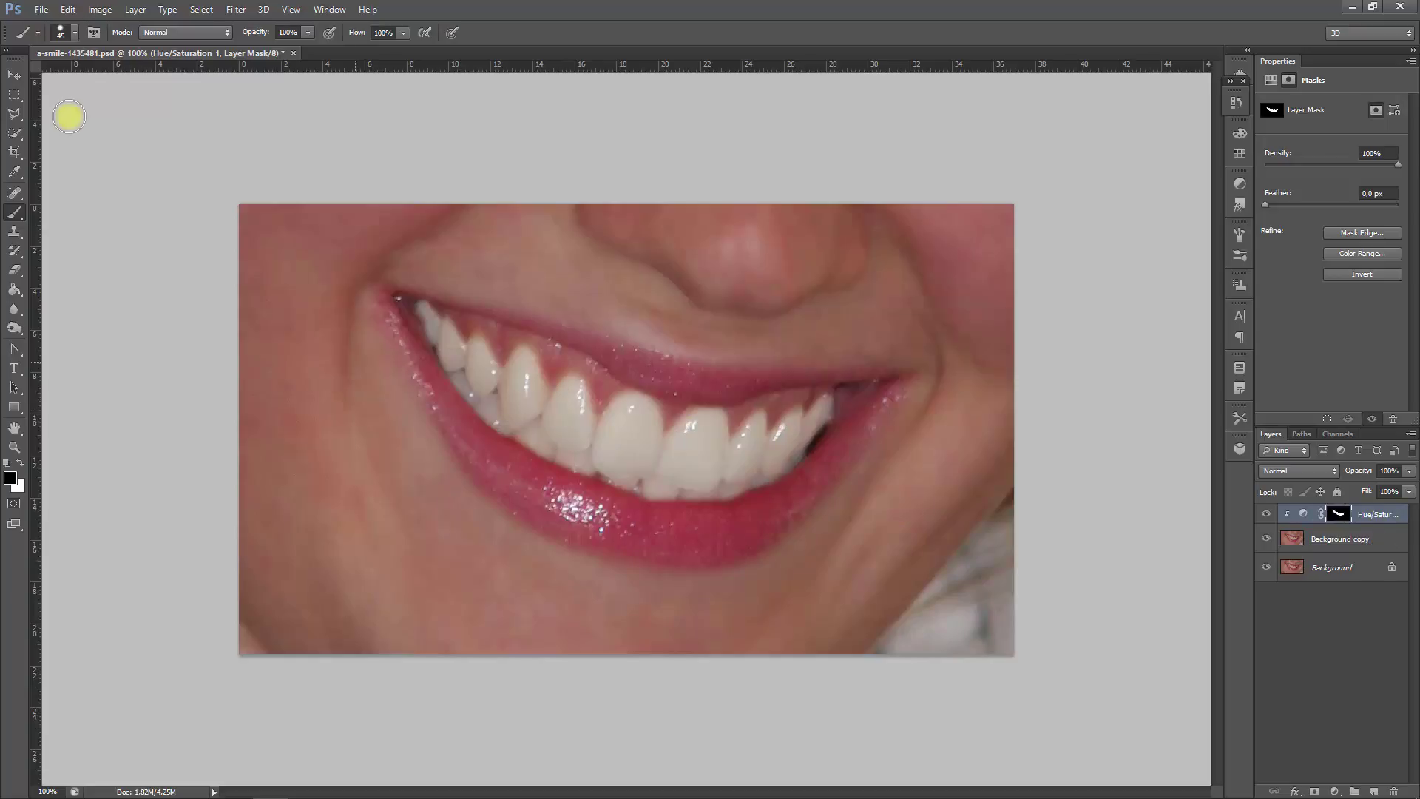
click(72, 34)
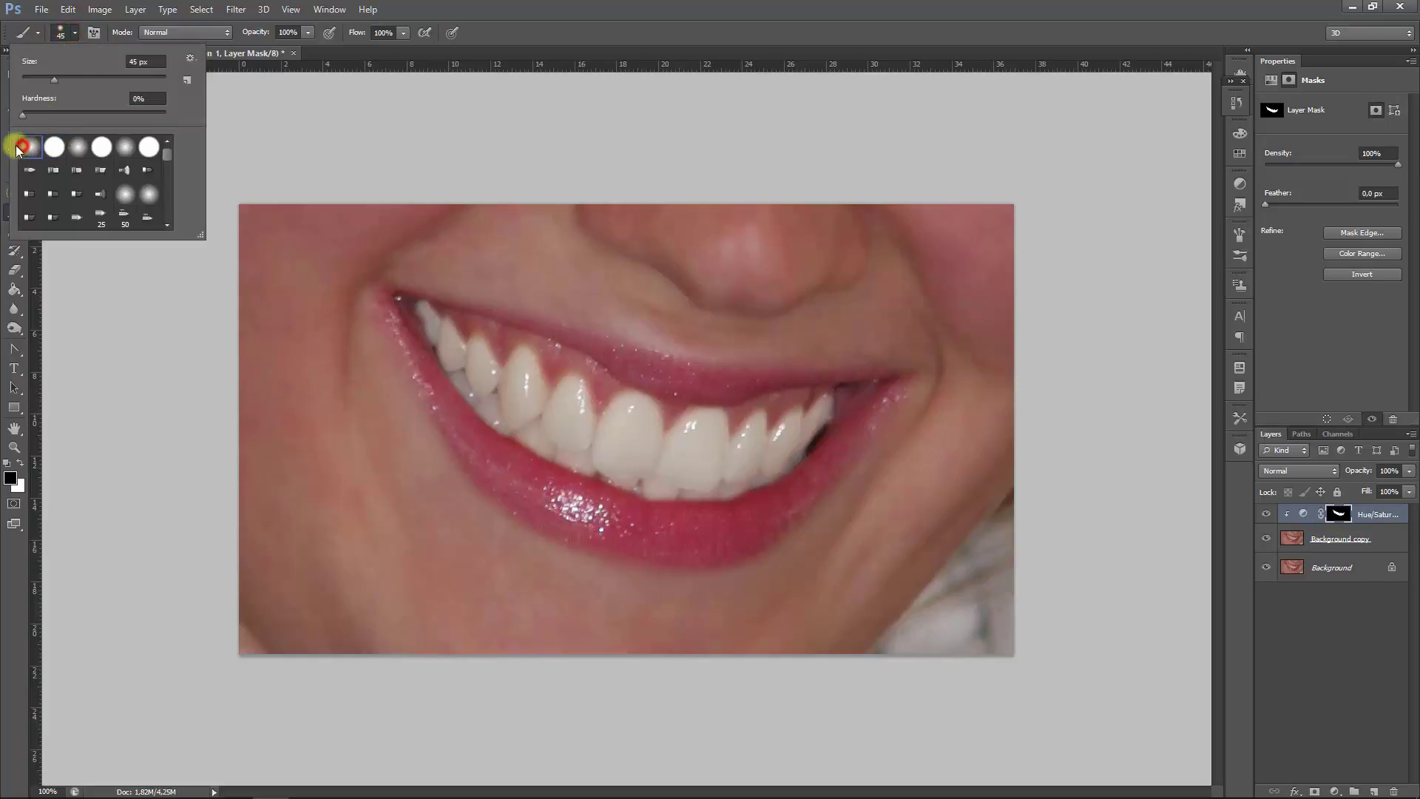
click(400, 34)
click(365, 47)
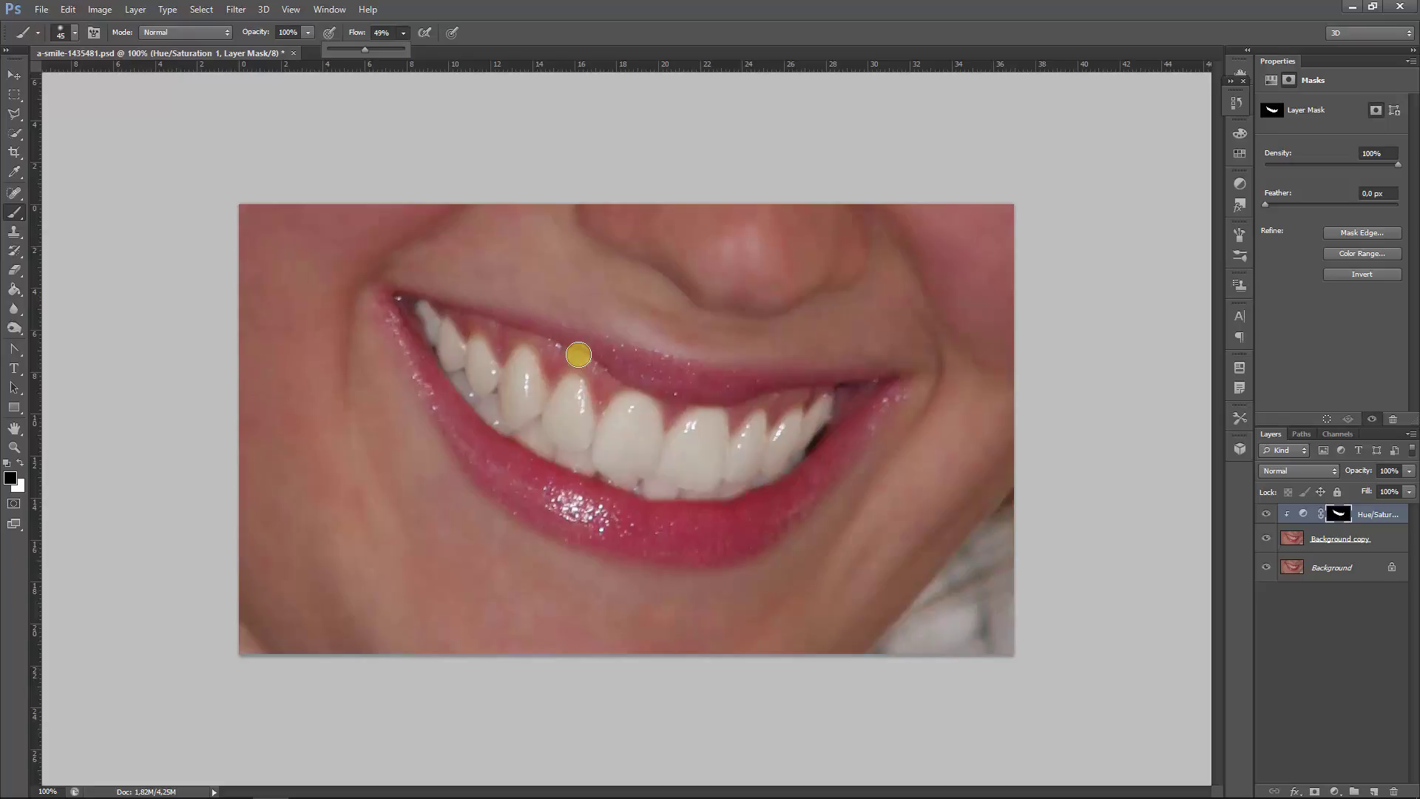
Paint black with a 15 px brush on the Hue/Saturation mask along the lower lip edge beneath the front teeth
scroll(578, 354, up, 2)
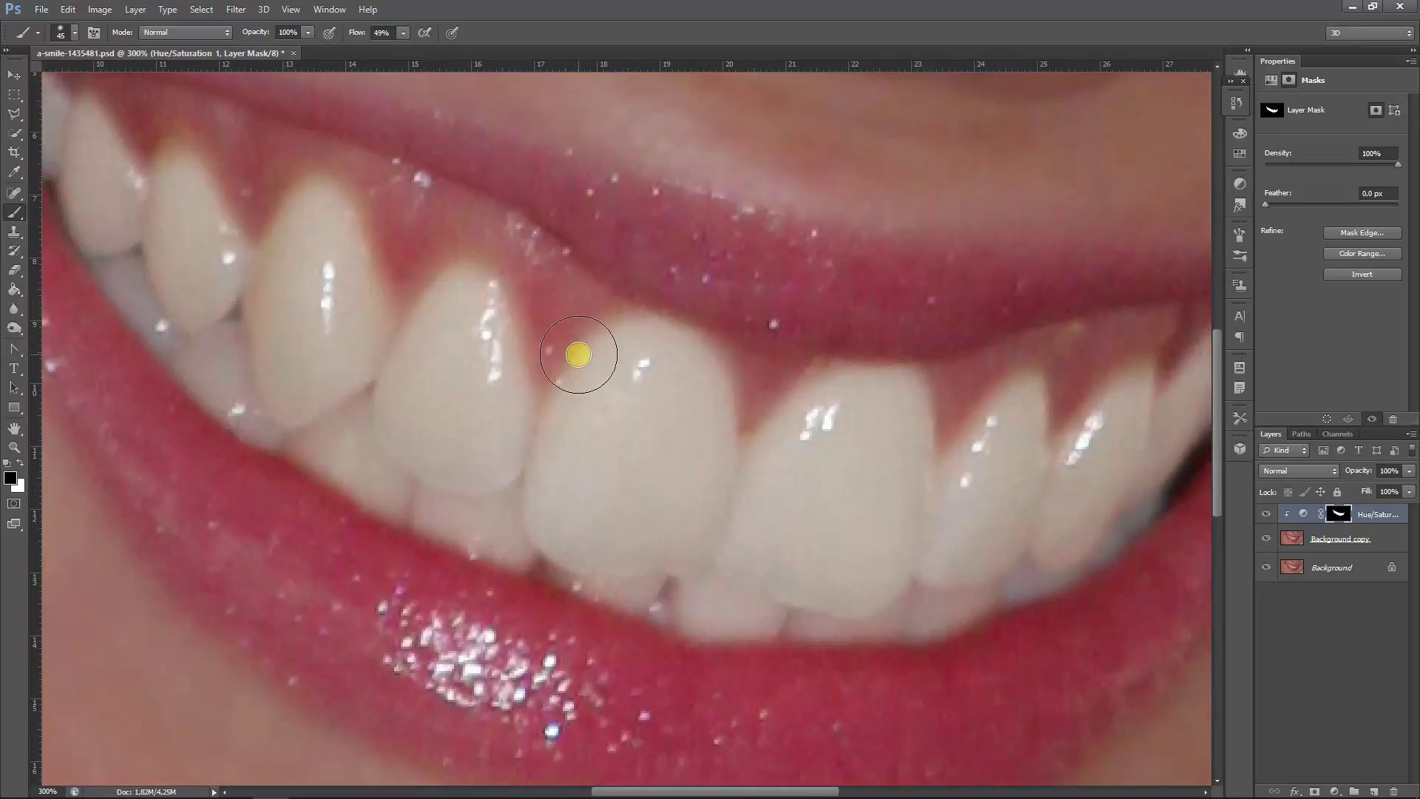
scroll(578, 355, down, 1)
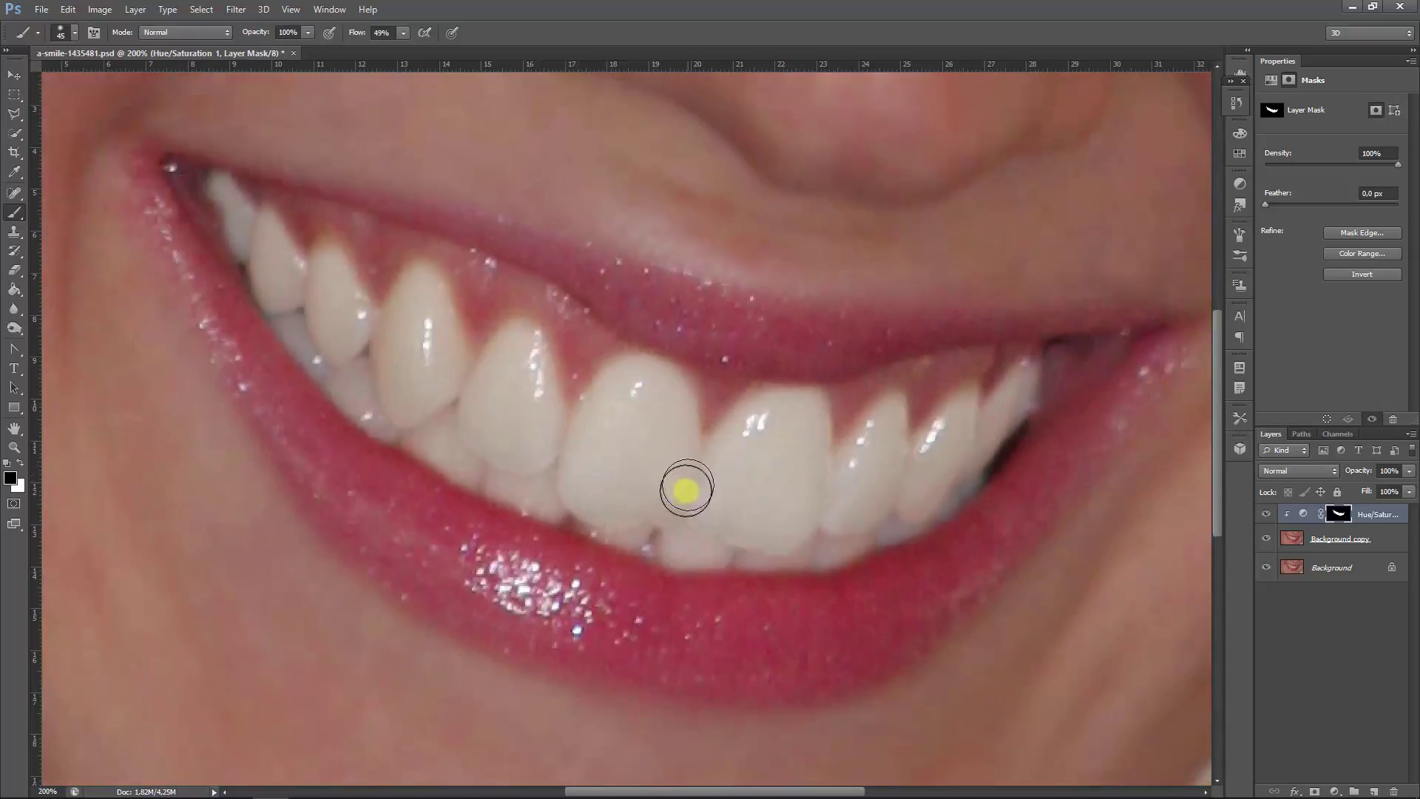
key(bracketleft)
key(bracketleft)
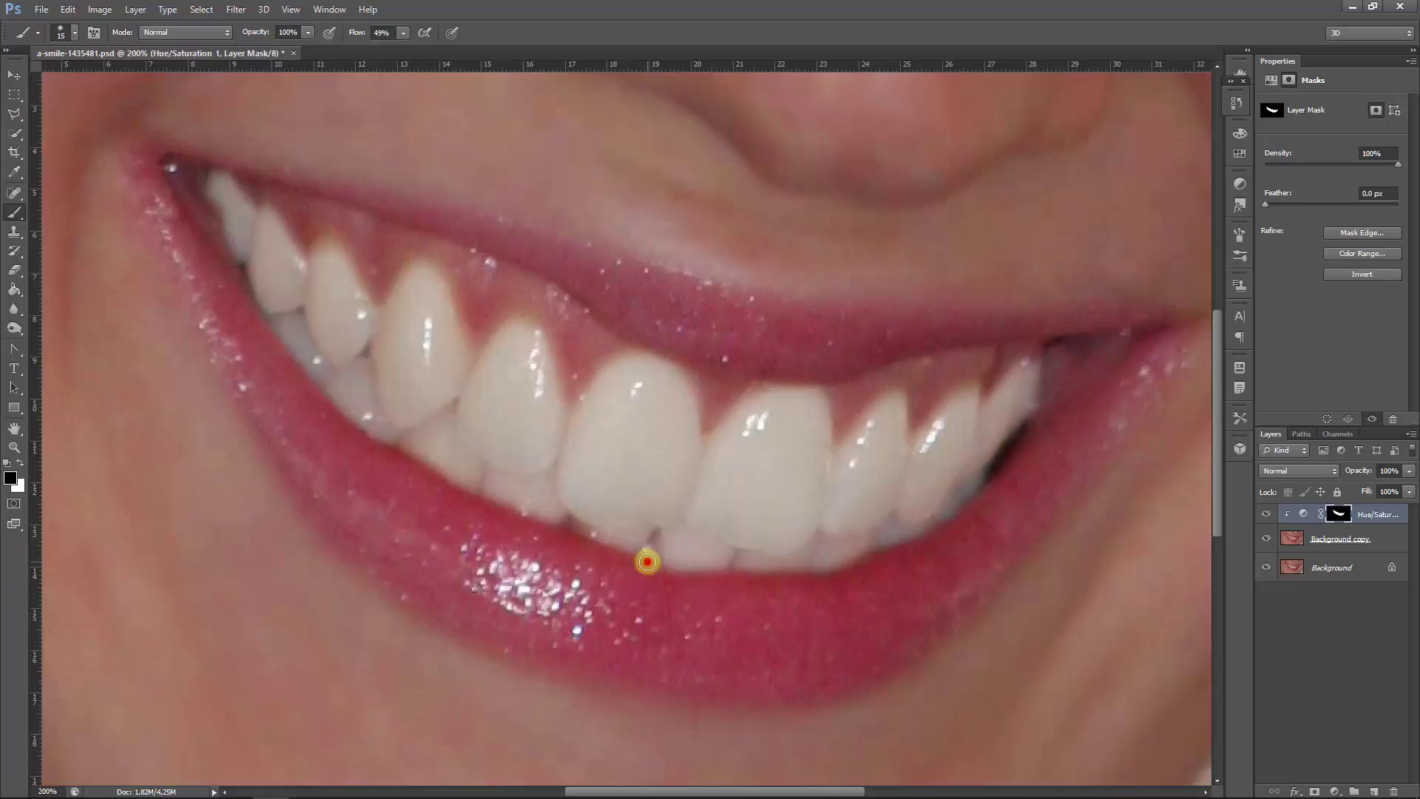
mouse_move(649, 554)
mouse_down()
mouse_move(639, 567)
mouse_move(523, 516)
mouse_up()
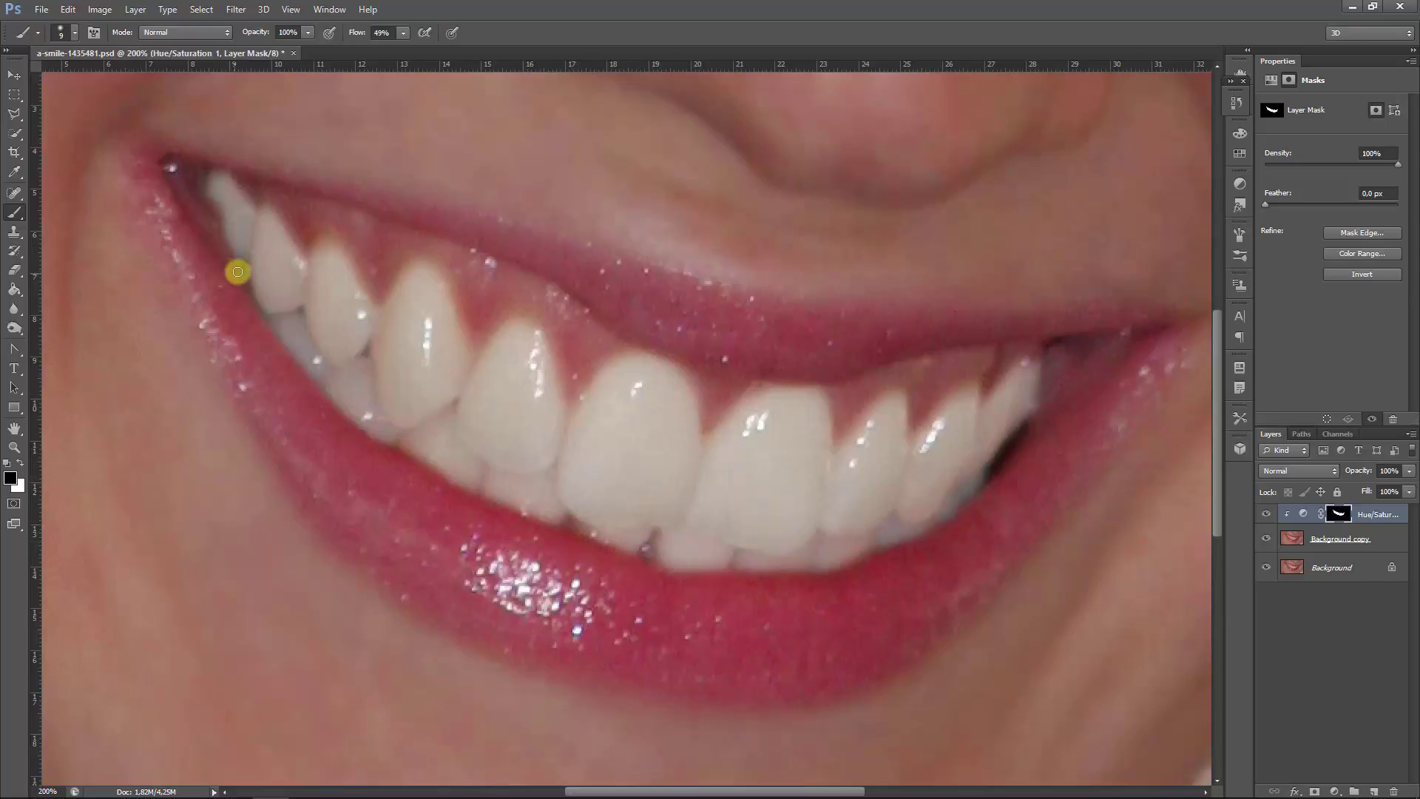
Mask the whitening off the lips and gums at both corners of the mouth using a smaller black brush
drag(240, 272, 242, 276)
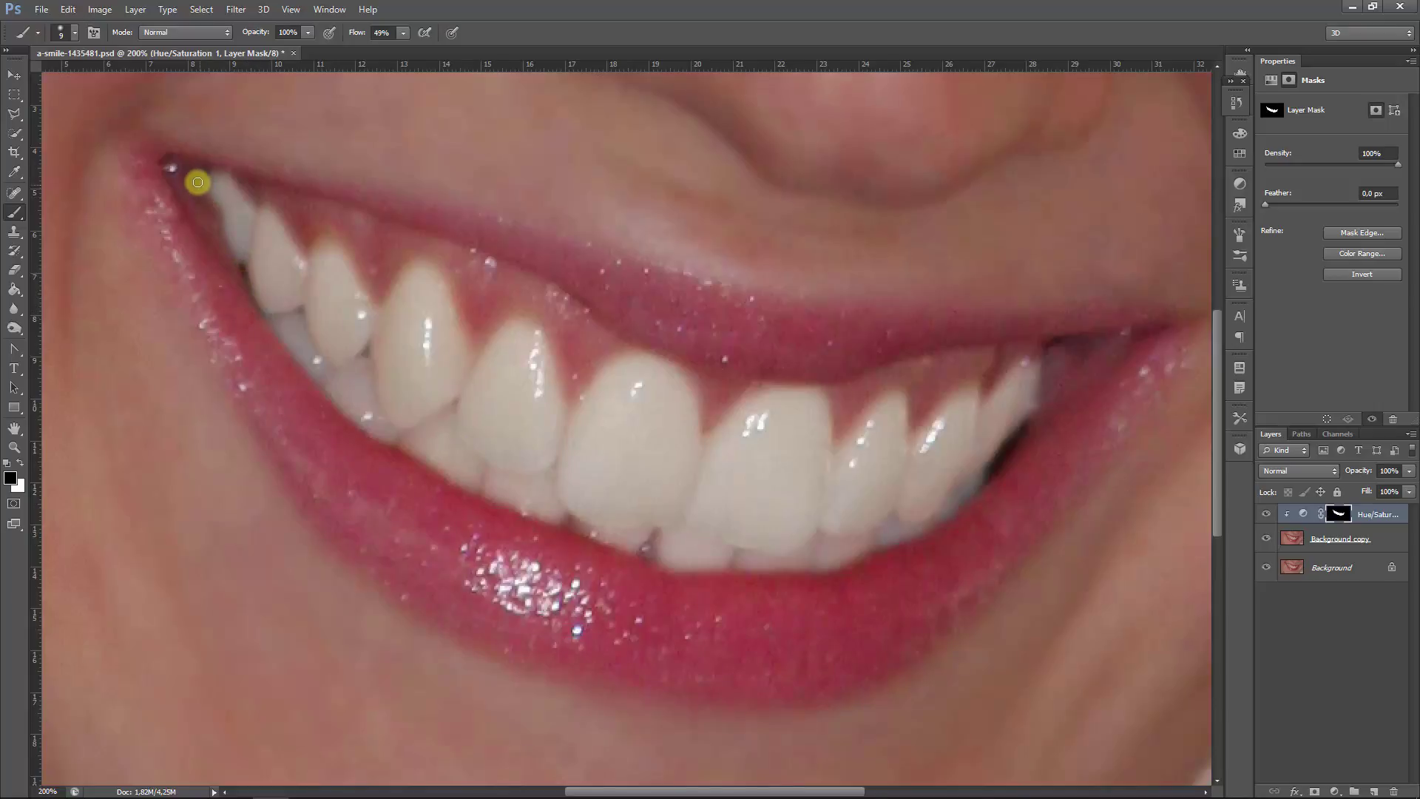
mouse_move(197, 184)
mouse_down()
mouse_move(207, 166)
mouse_move(204, 185)
mouse_up()
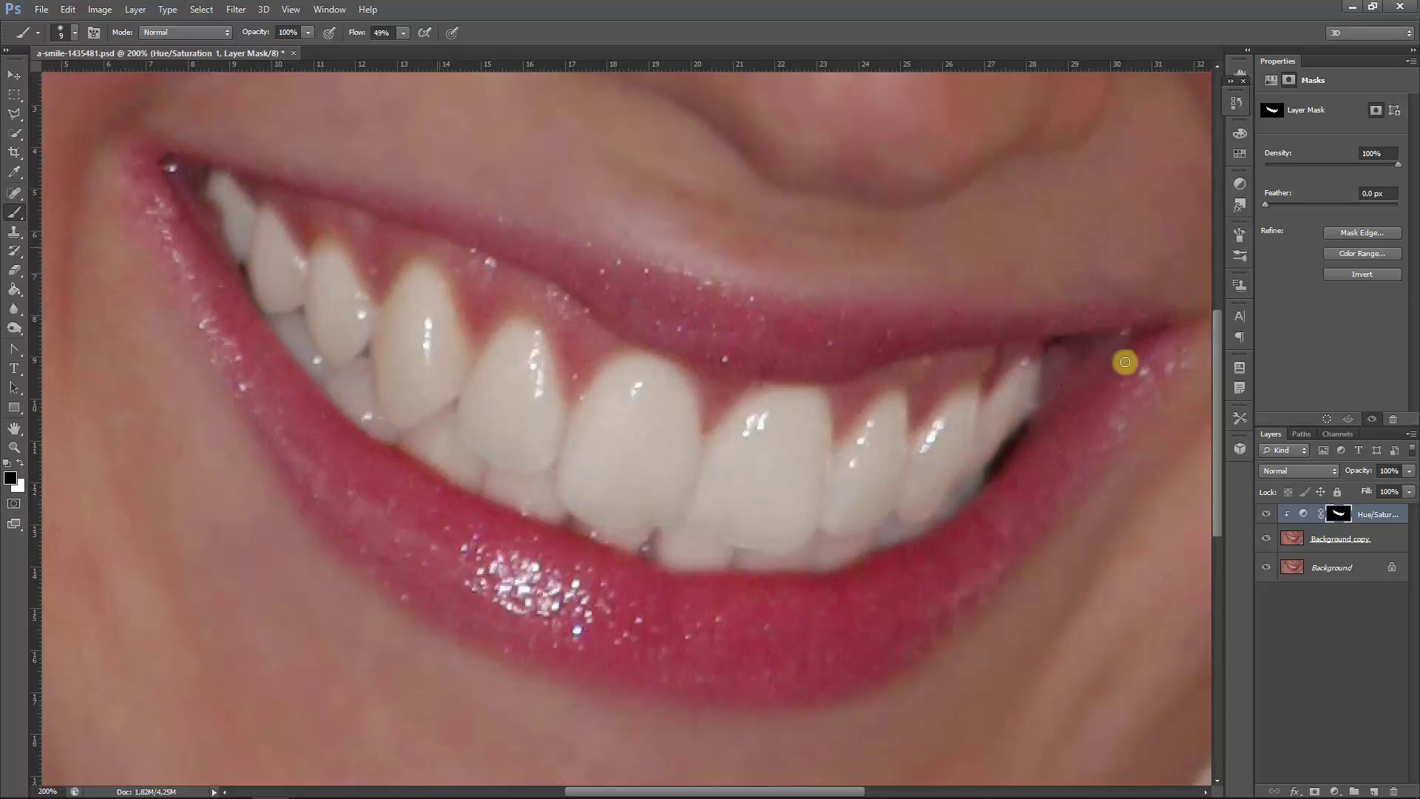
mouse_move(1049, 343)
mouse_down()
mouse_move(1053, 357)
mouse_move(1097, 339)
mouse_move(1019, 460)
mouse_move(1027, 445)
mouse_move(1001, 466)
mouse_move(1023, 437)
mouse_move(988, 469)
mouse_move(1042, 417)
mouse_move(1025, 421)
mouse_up()
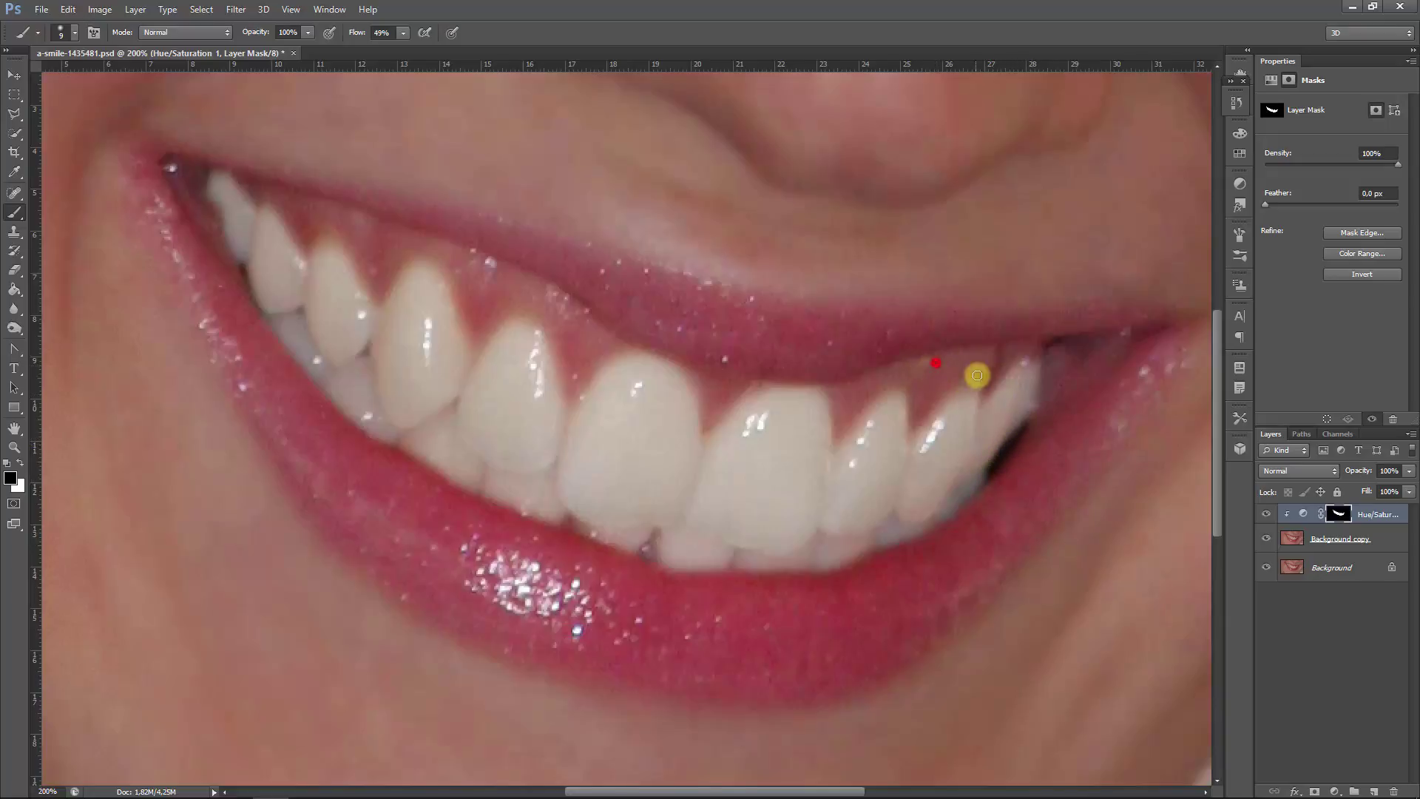
Switch to white and paint the gum-side edges of the four upper teeth on the image's left, using 20 px and a smaller brush for the narrow tip
click(21, 463)
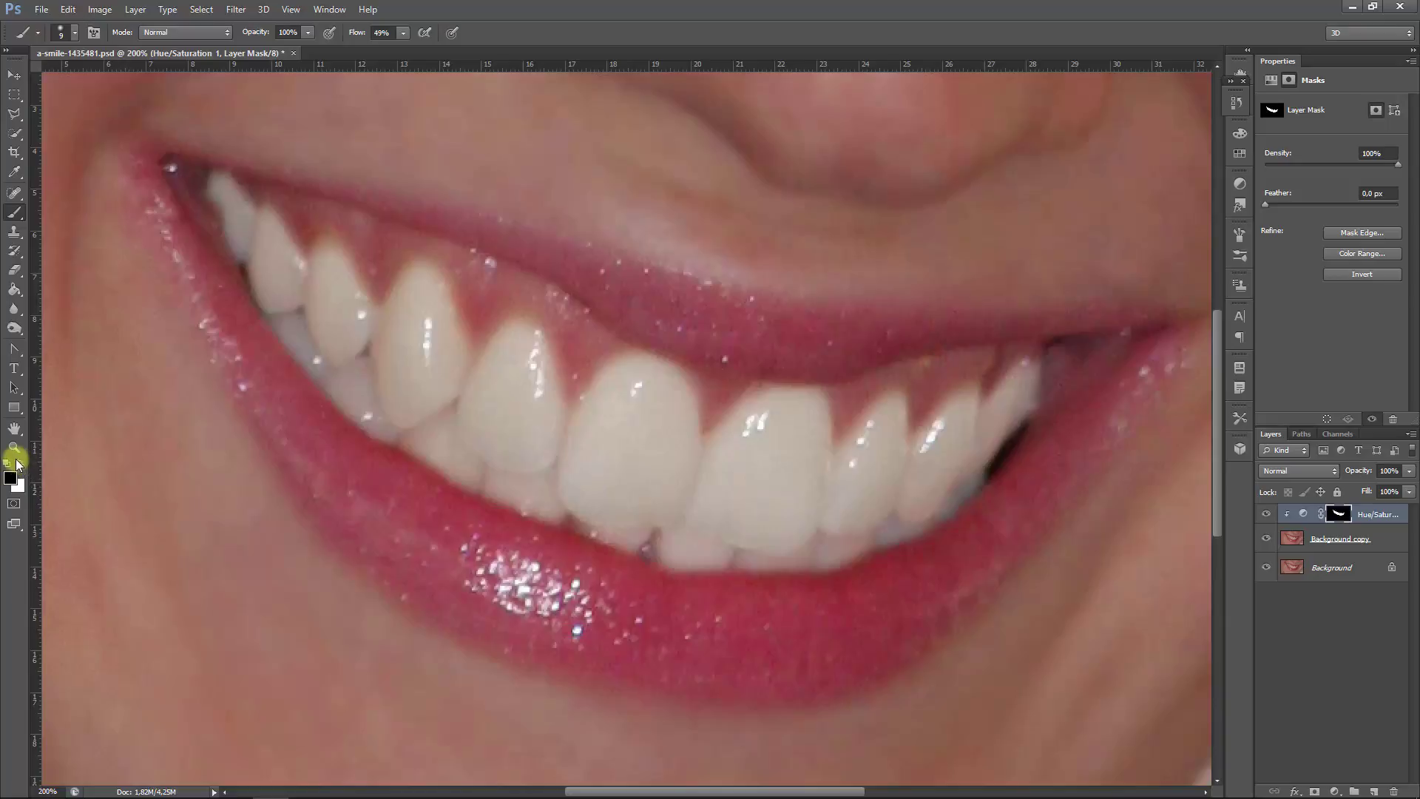
click(19, 462)
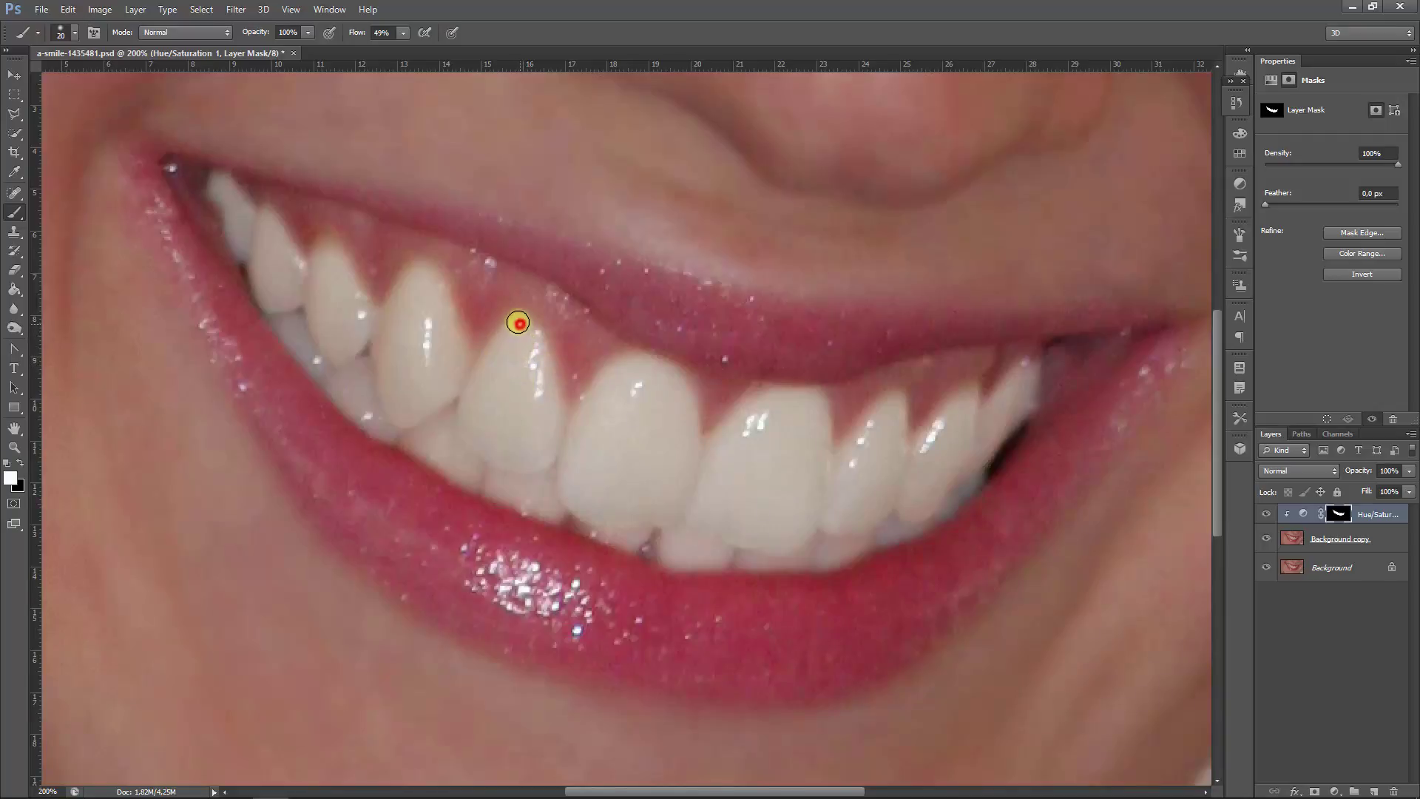
drag(519, 323, 531, 335)
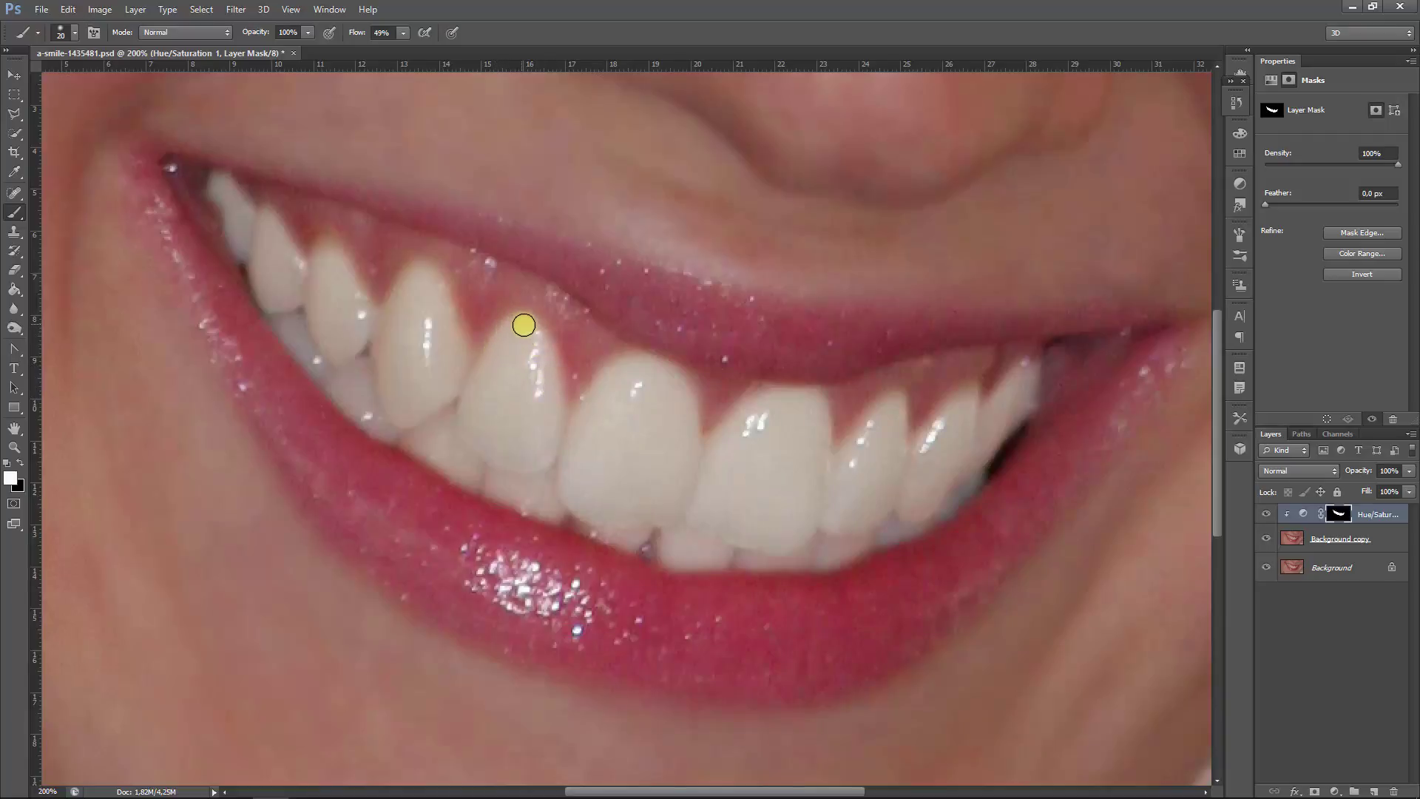
mouse_move(452, 324)
mouse_down()
mouse_move(457, 350)
mouse_move(429, 275)
mouse_up()
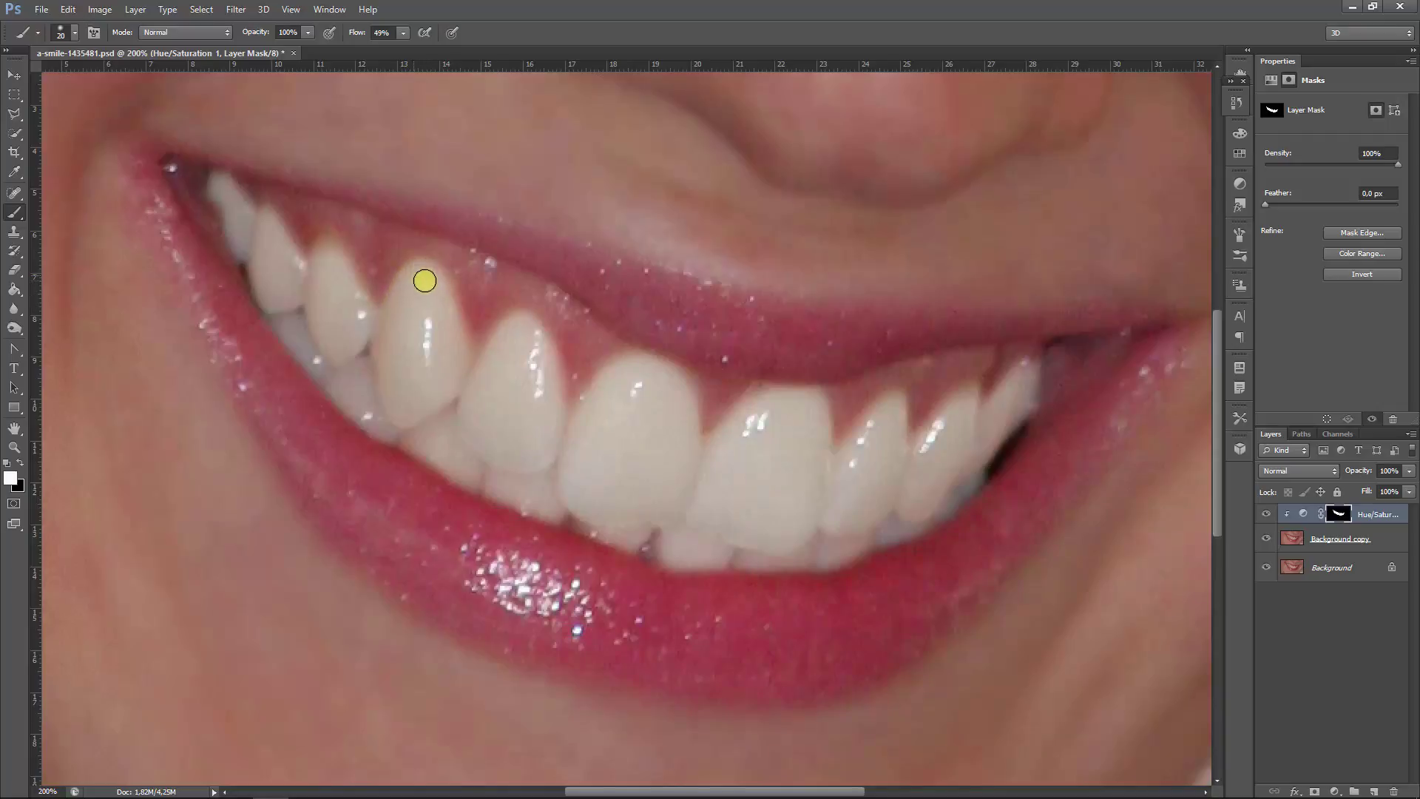
mouse_move(331, 260)
mouse_down()
mouse_move(323, 237)
mouse_move(349, 286)
mouse_up()
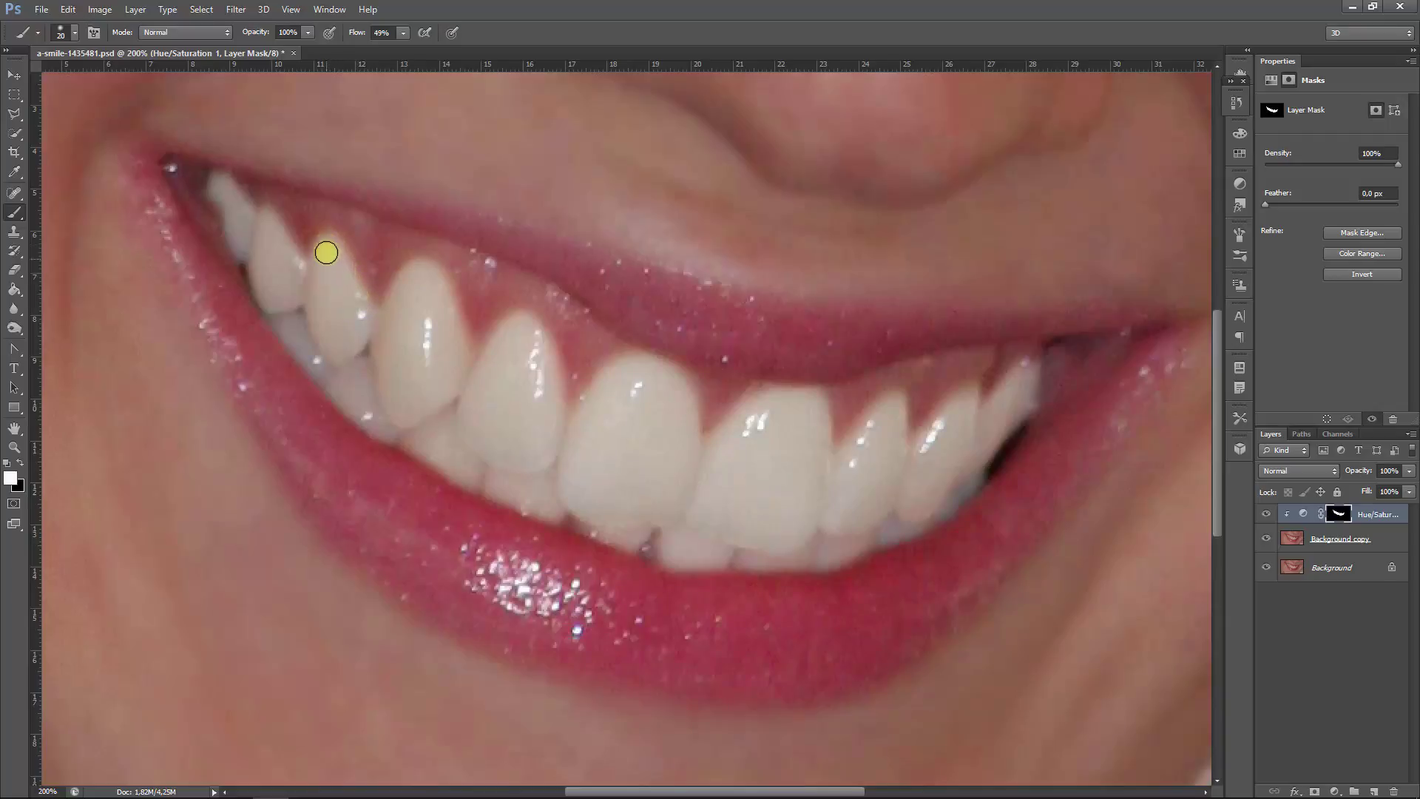
click(327, 249)
mouse_move(277, 237)
mouse_down()
mouse_move(285, 251)
mouse_move(269, 225)
mouse_move(290, 245)
mouse_up()
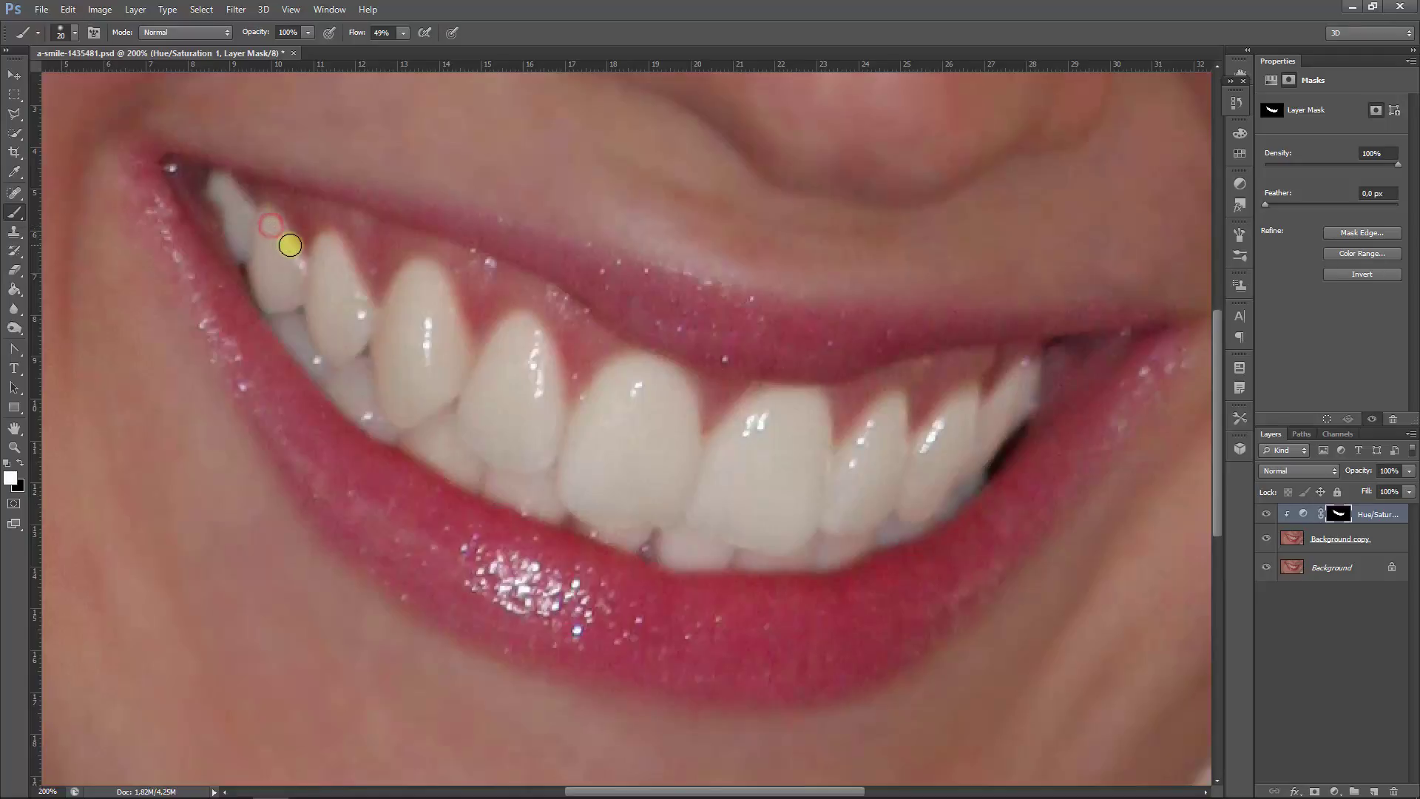
key(bracketleft)
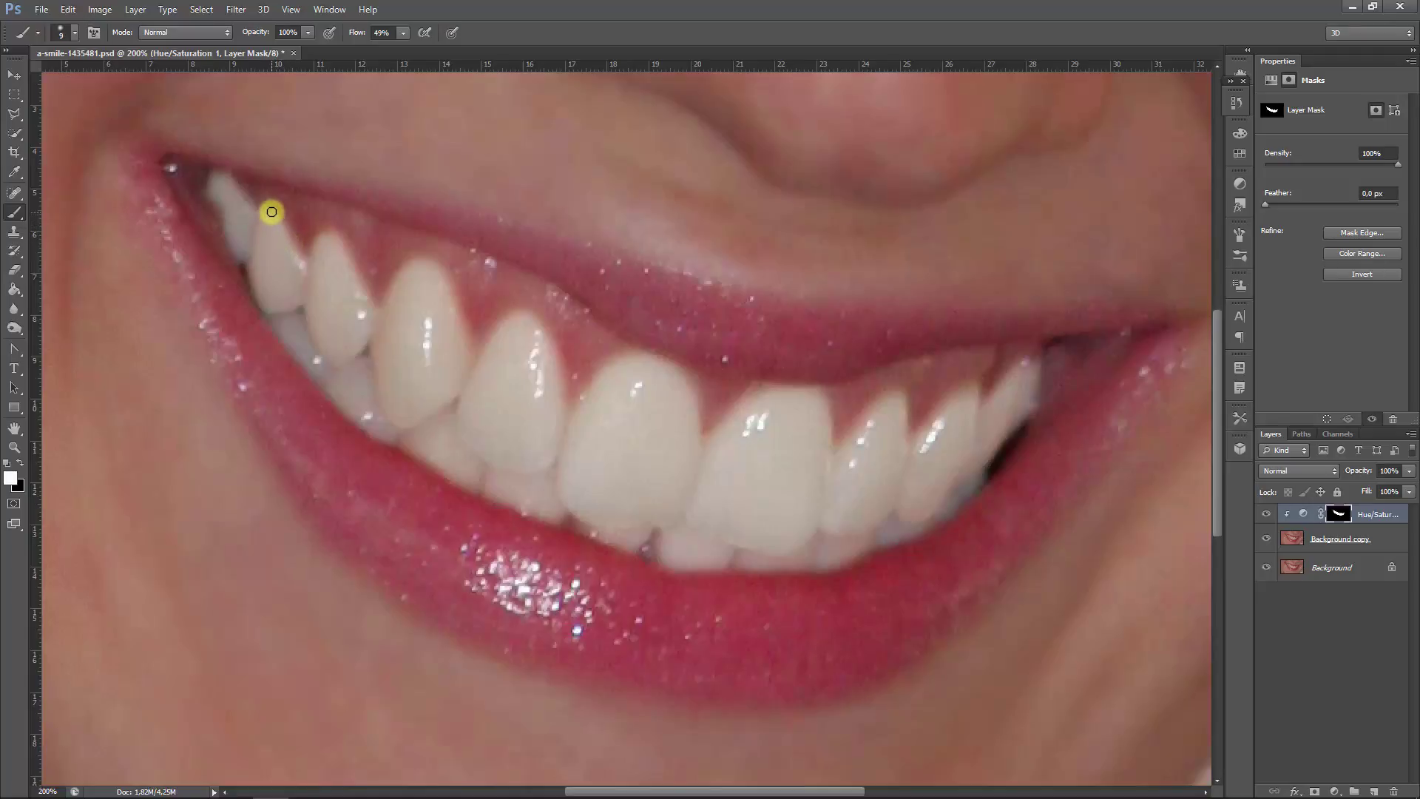
drag(269, 208, 268, 207)
Paint white on the mask with a 25 px brush over the left lateral incisor and the two front teeth
key(bracketright)
key(bracketright)
drag(540, 353, 544, 369)
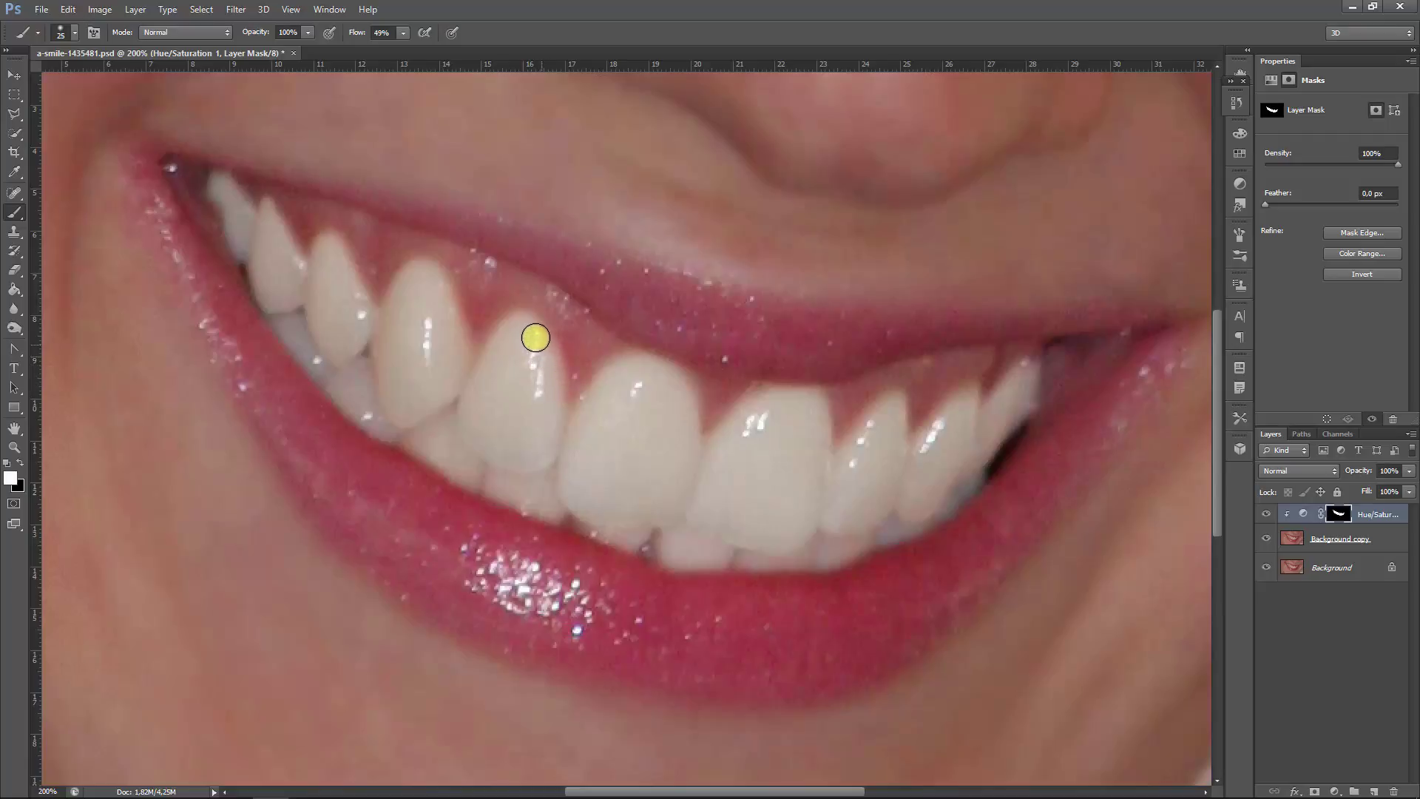
mouse_move(654, 384)
mouse_down()
mouse_move(673, 393)
mouse_move(672, 378)
mouse_up()
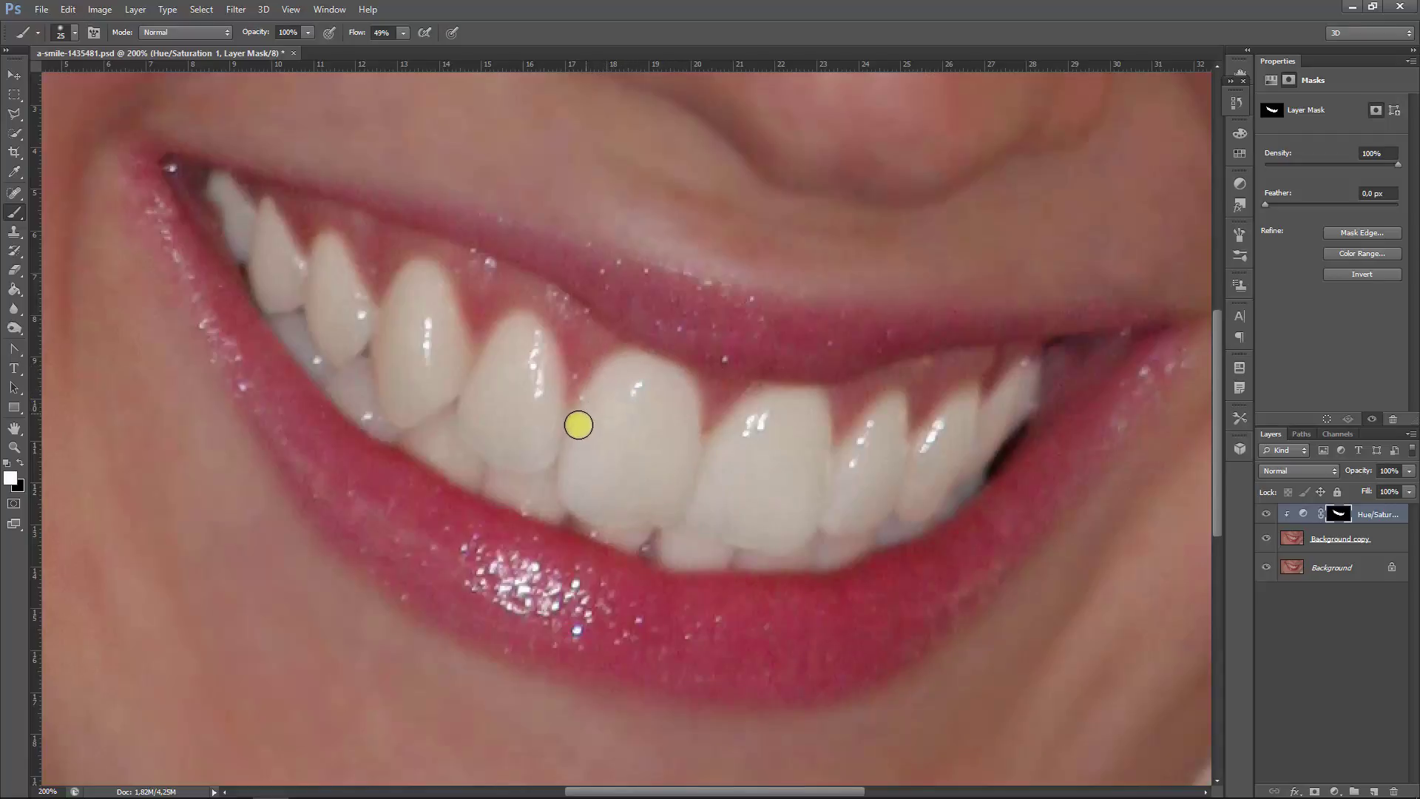
click(734, 442)
Reduce the white brush and paint the gum-side tips of the small upper teeth on the image's right into the mask
key(bracketleft)
key(bracketleft)
key(bracketleft)
key(bracketleft)
drag(943, 405, 976, 387)
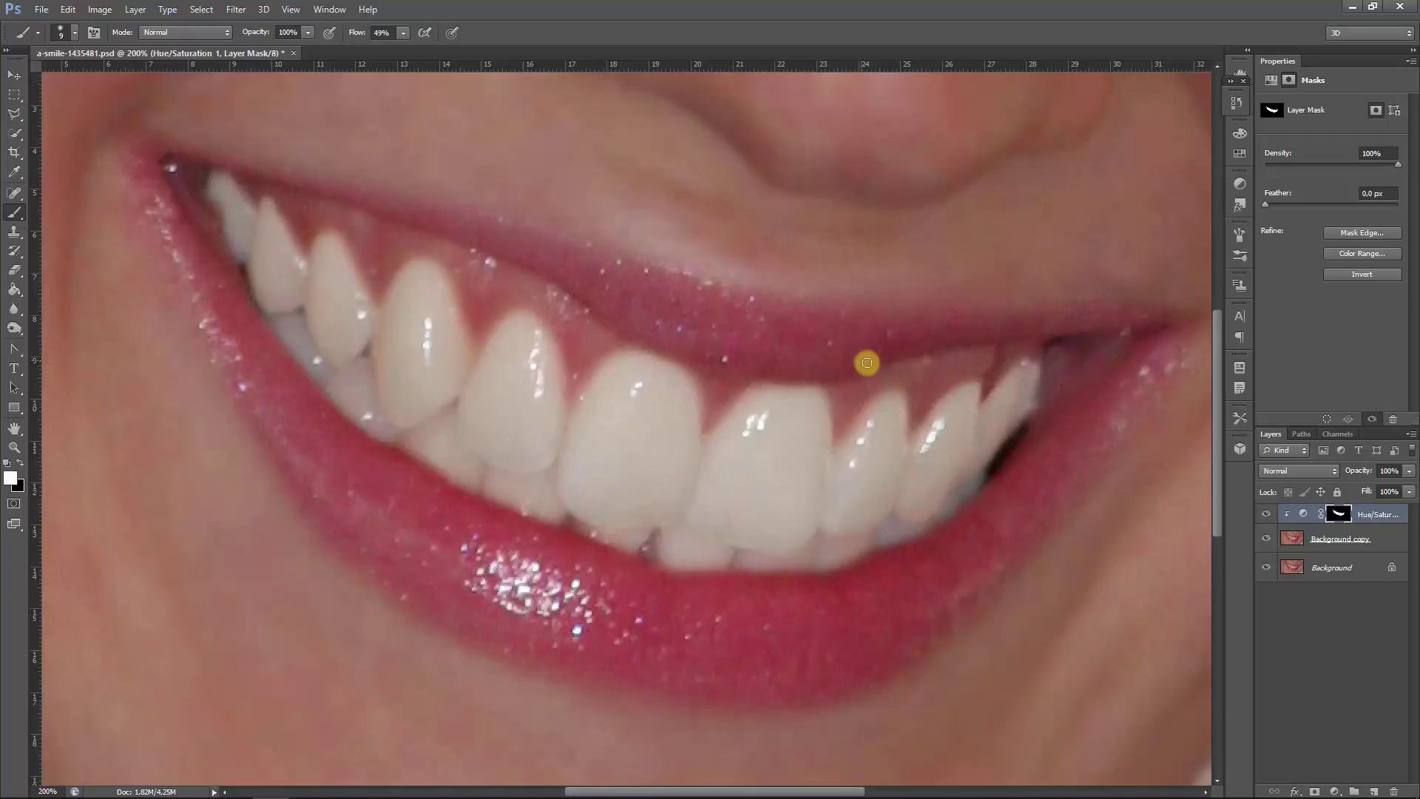
Compare the whole smile with the Hue/Saturation layer hidden and shown again
key(ctrl+minus)
key(ctrl+minus)
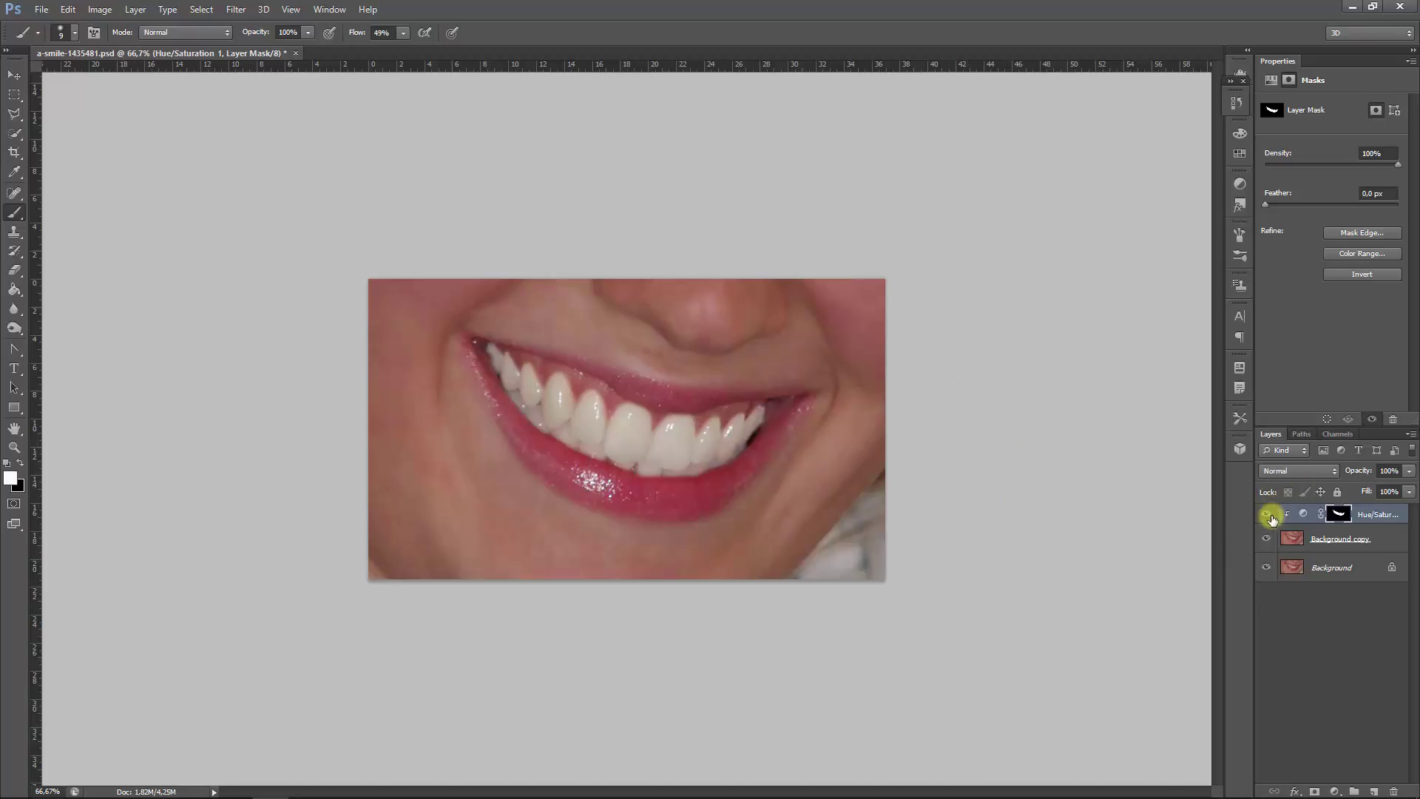
click(1267, 514)
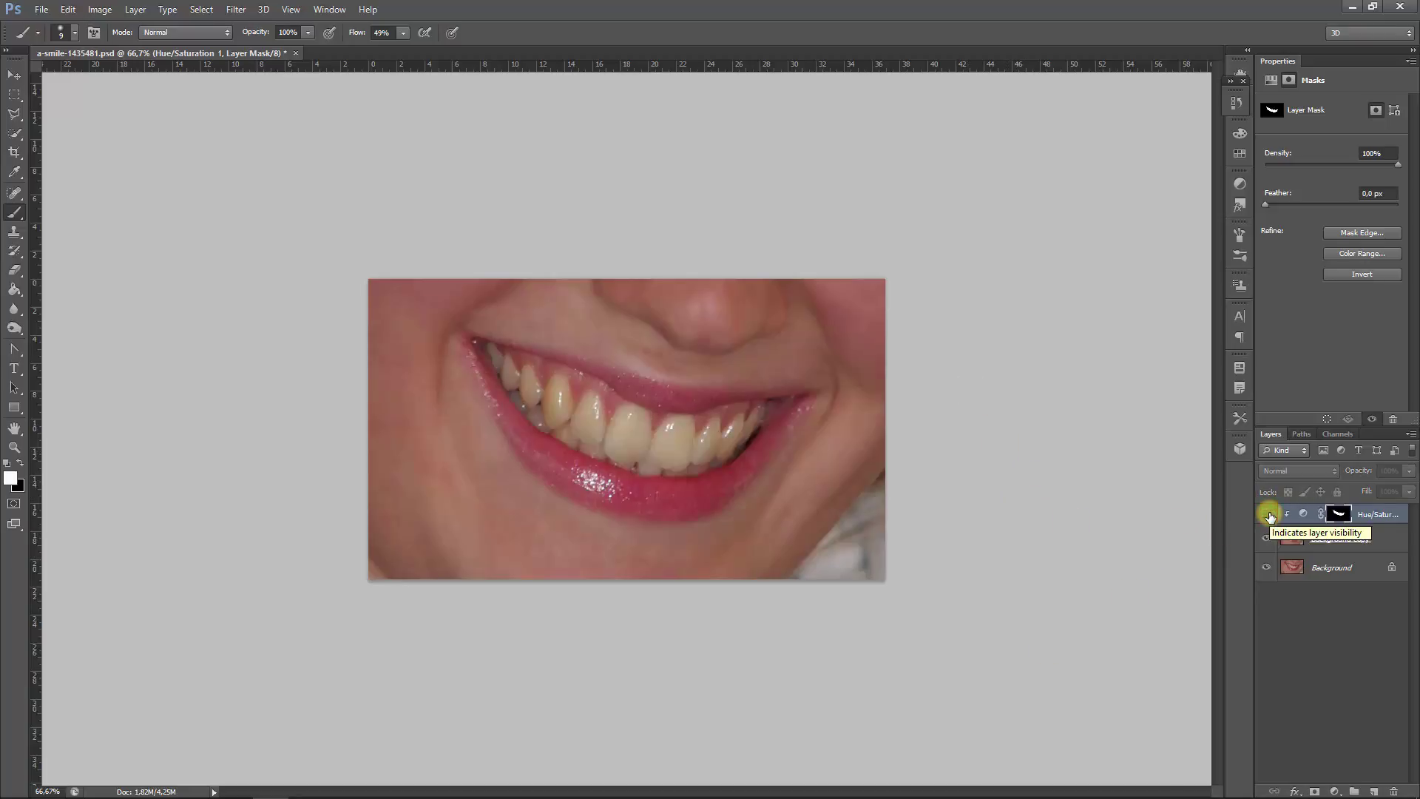
click(1268, 516)
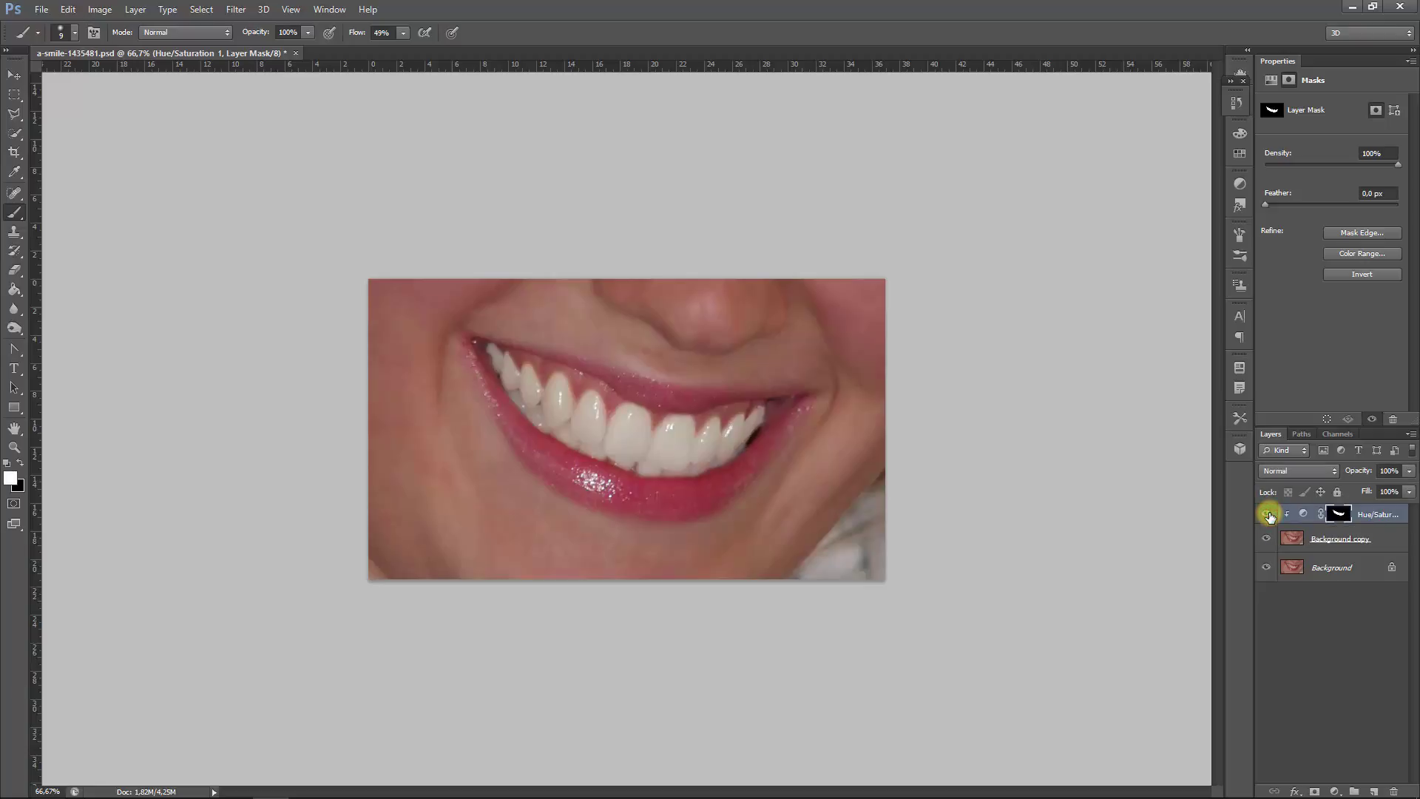